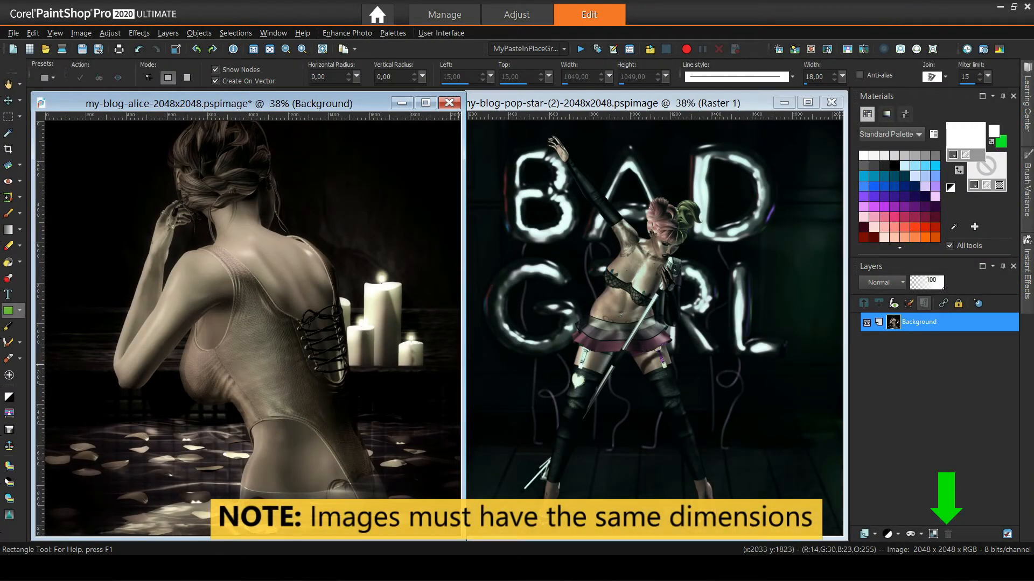
# Check the dimensions of both images and add the text "HOT ELEGANT CLOTHING" near the bottom of the alice image.
pyautogui.click(522, 102)
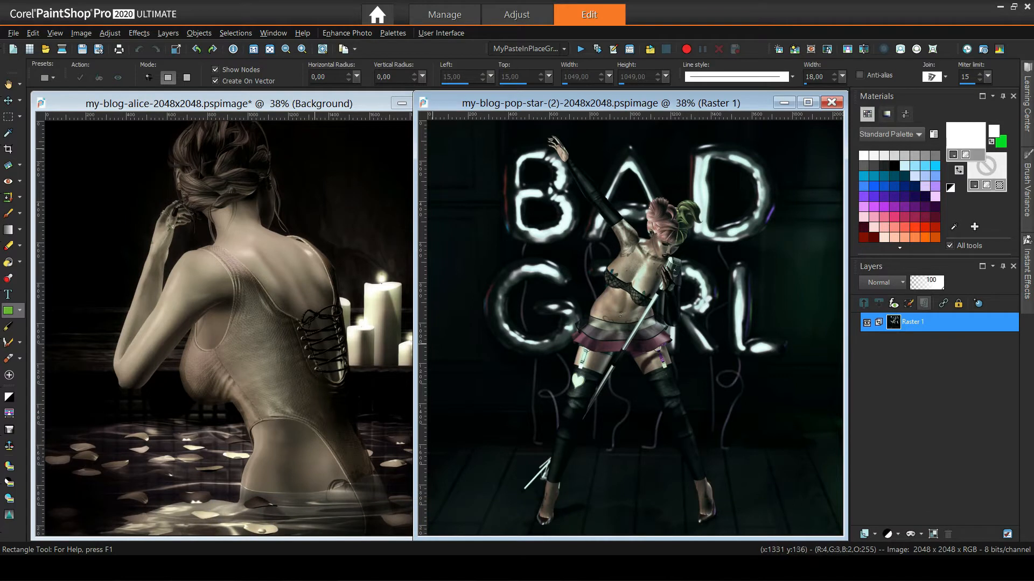
pyautogui.click(308, 110)
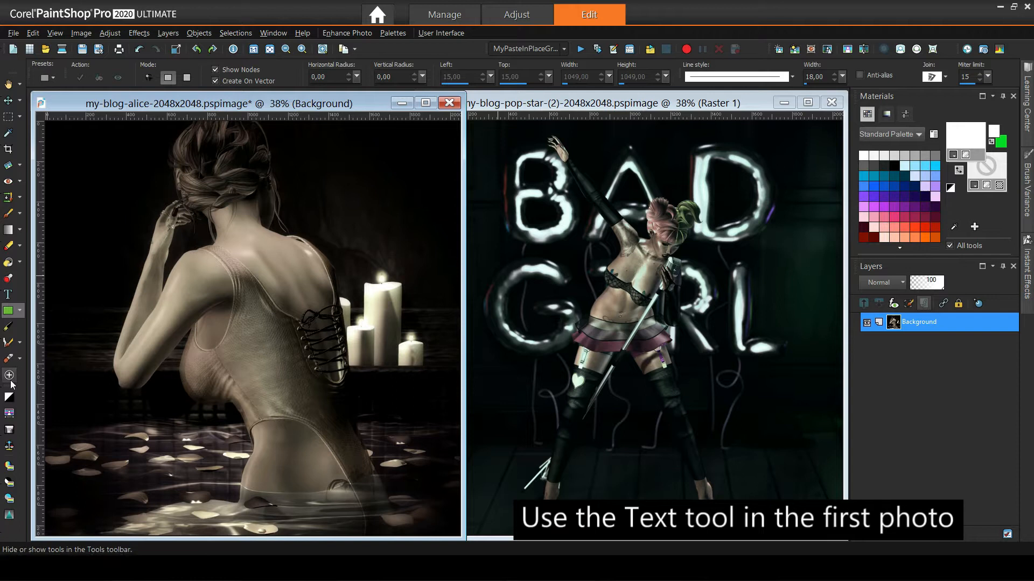
pyautogui.click(14, 297)
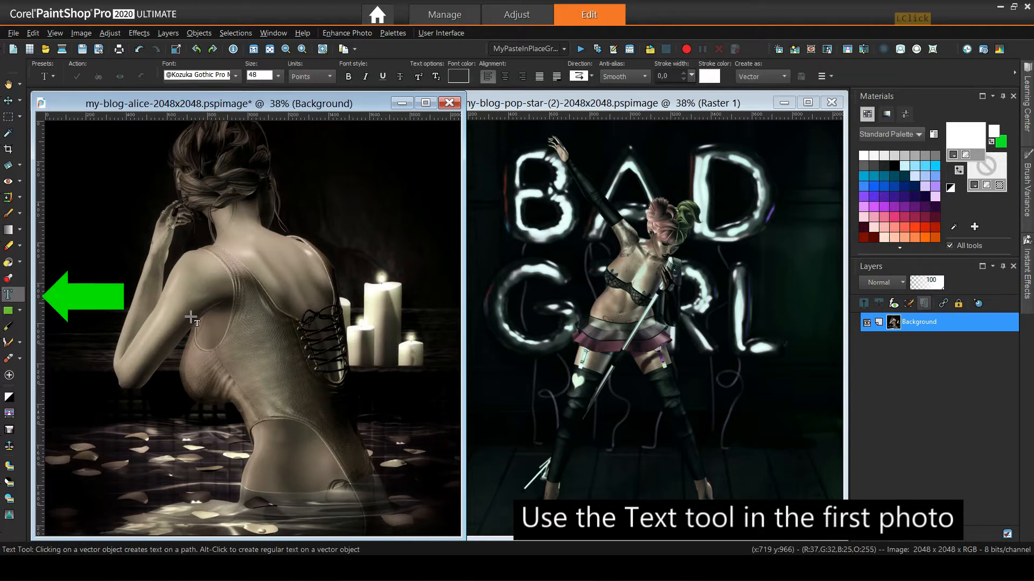
pyautogui.click(315, 522)
pyautogui.write('A')
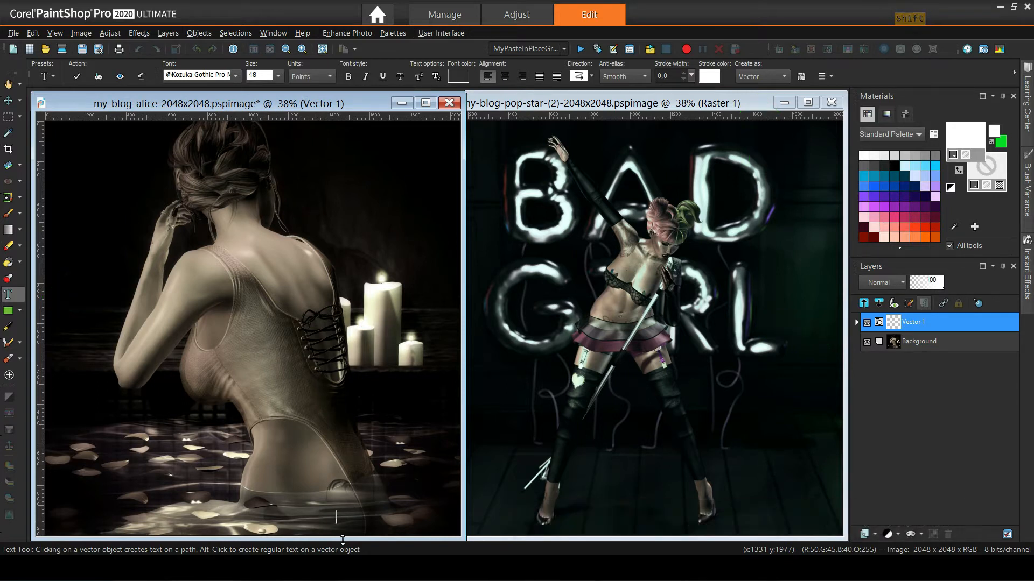
pyautogui.hotkey('shift', 'Home')
pyautogui.click(323, 516)
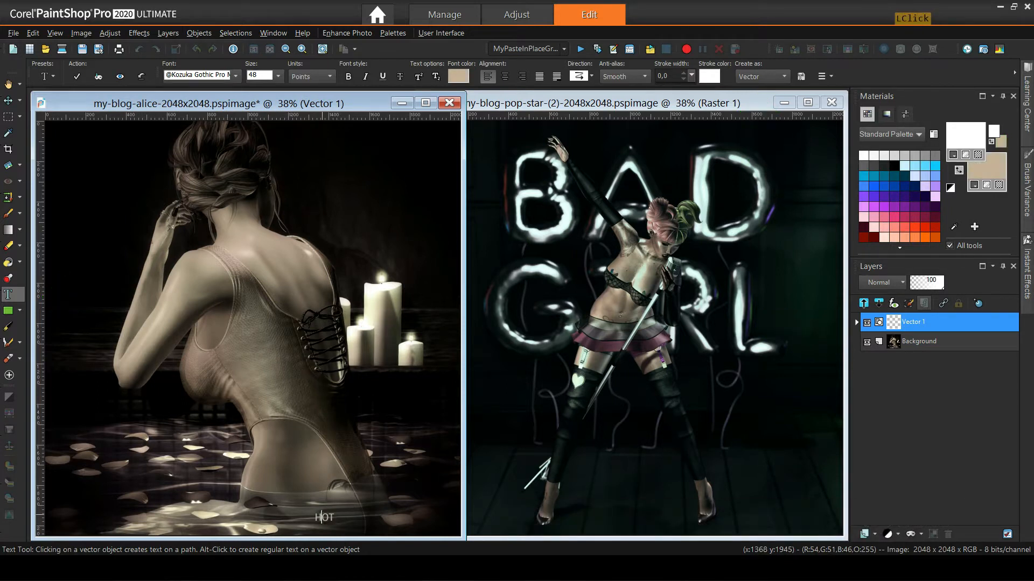
pyautogui.press('End')
pyautogui.hotkey('shift', 'Home')
# Set the signature text's font colour and stroke colour to the same light cream and apply the text.
pyautogui.click(458, 76)
pyautogui.click(365, 301)
pyautogui.click(572, 453)
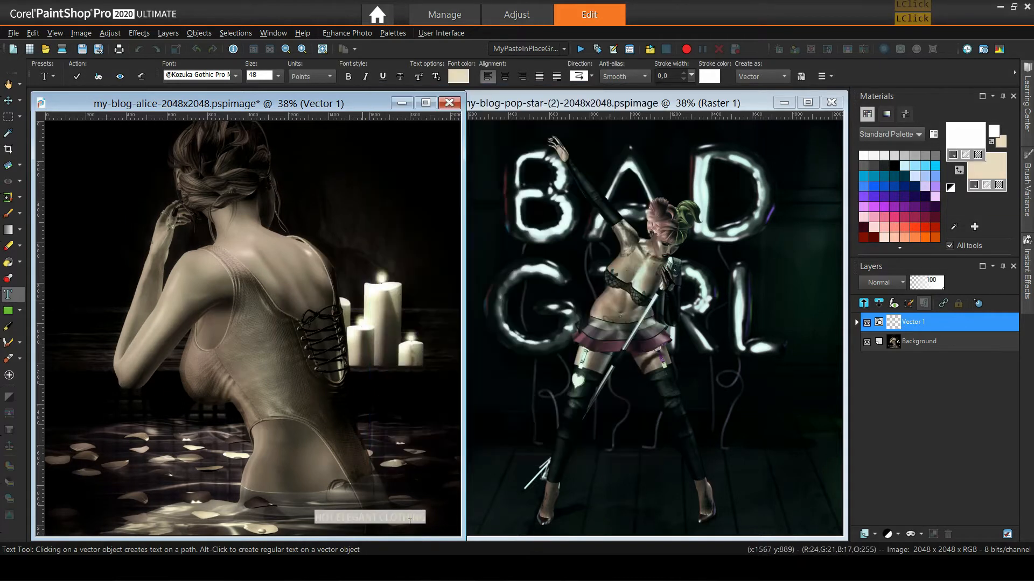
pyautogui.click(425, 518)
pyautogui.hotkey('shift', 'Home')
pyautogui.click(458, 75)
pyautogui.doubleClick(607, 360)
pyautogui.rightClick(608, 360)
pyautogui.click(650, 398)
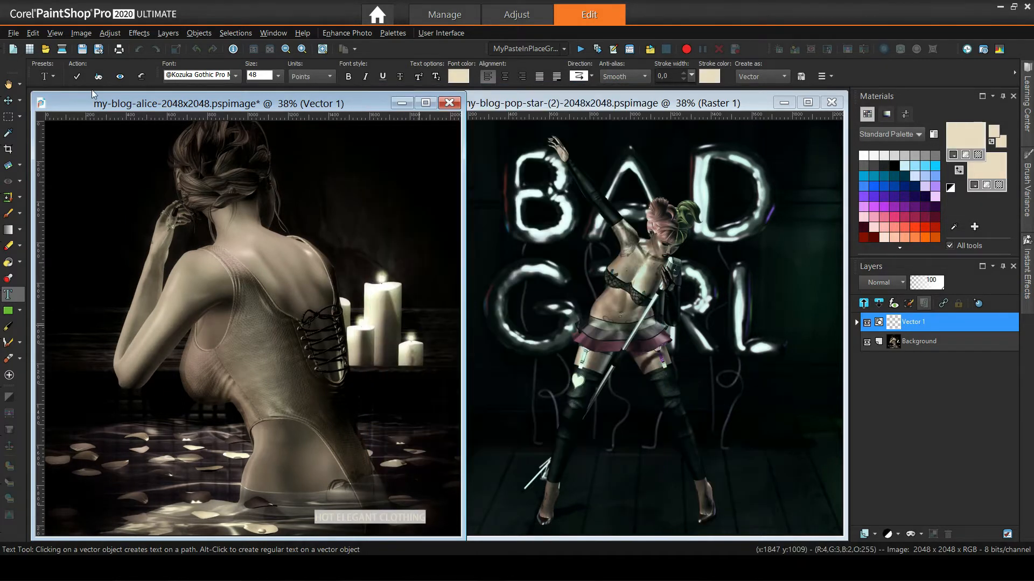
pyautogui.click(76, 76)
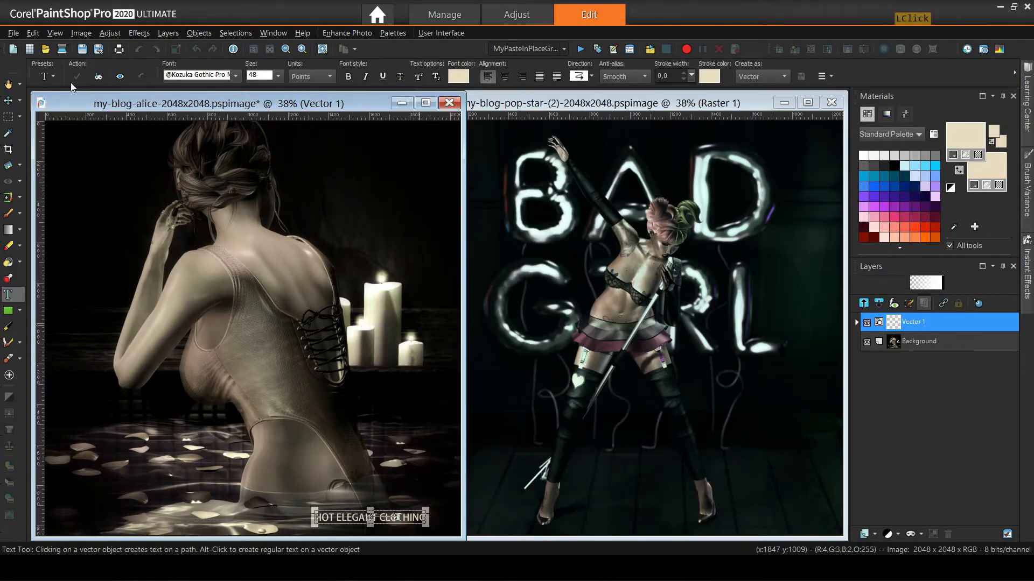
# Move the signature text into the bottom-right corner of the alice image and deselect it.
pyautogui.click(19, 100)
pyautogui.click(35, 103)
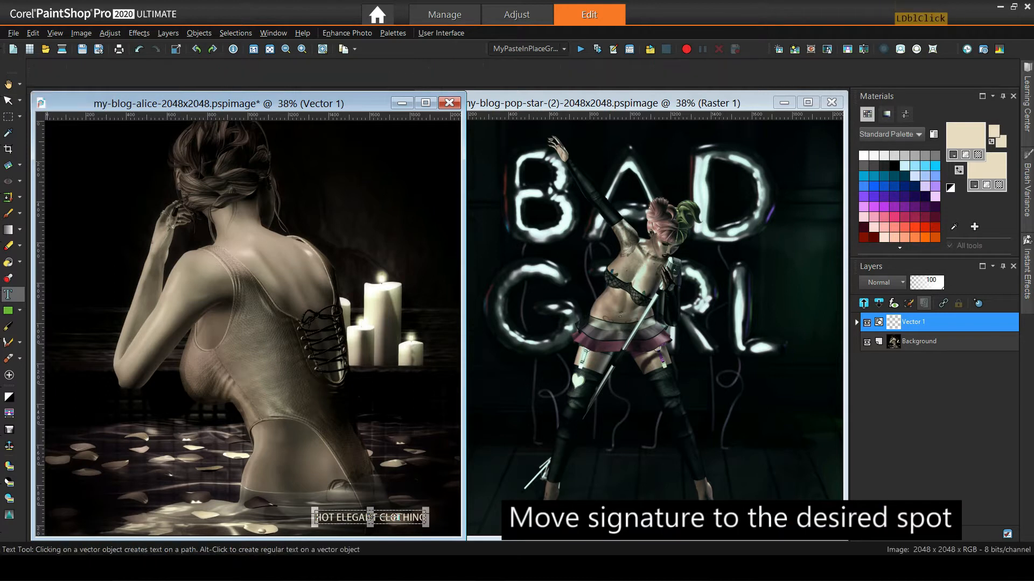
pyautogui.moveTo(370, 517); pyautogui.dragTo(391, 522)
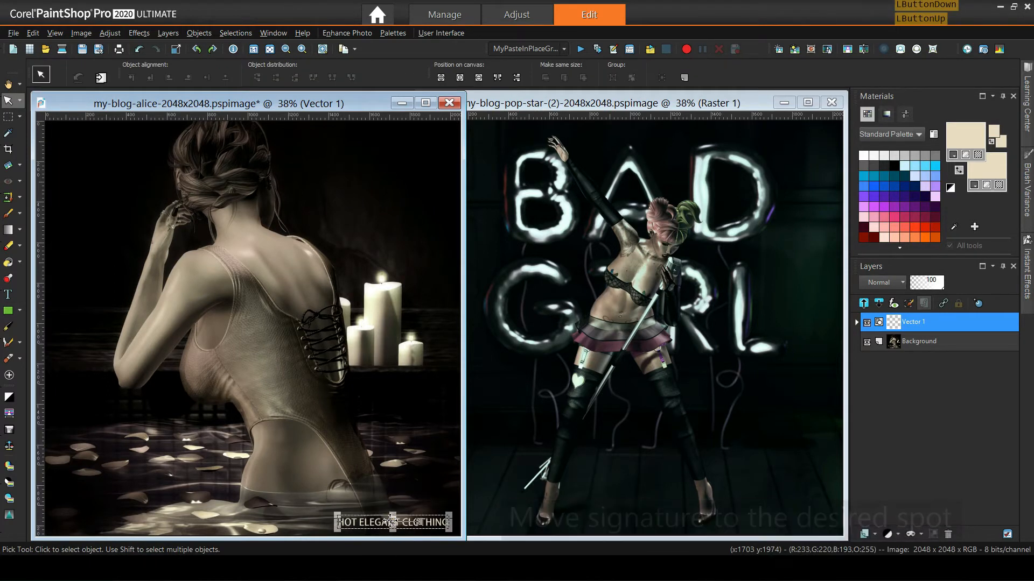
pyautogui.click(8, 84)
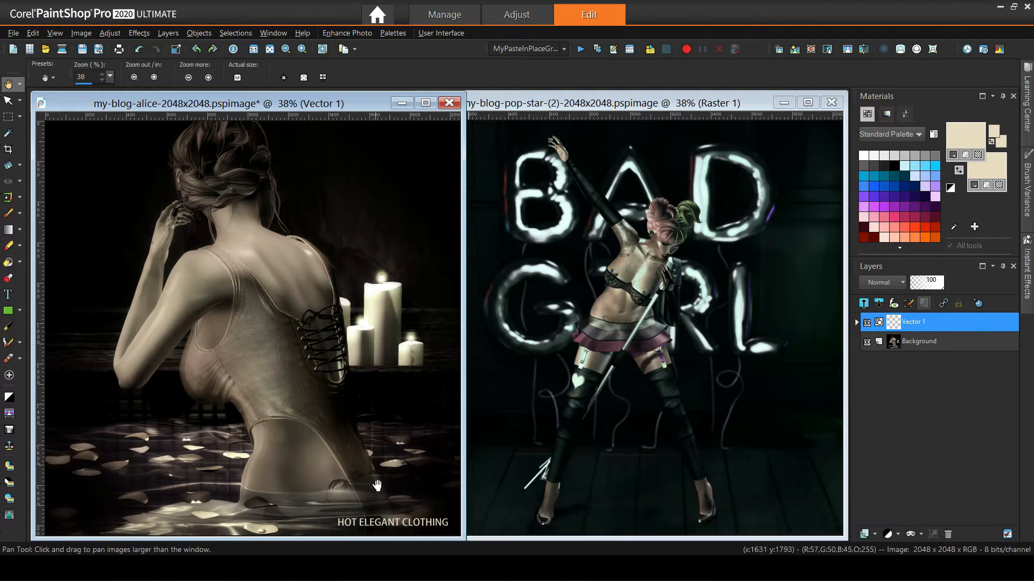
# Try transferring the Vector 1 text layer directly onto the pop-star image, and undo the transfer.
pyautogui.click(926, 321)
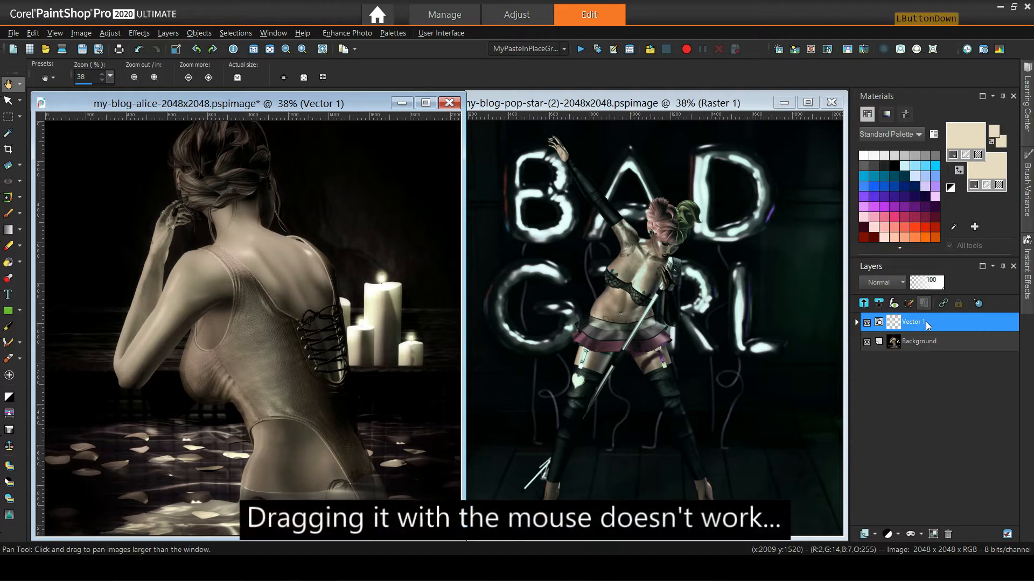
pyautogui.moveTo(925, 321); pyautogui.dragTo(653, 299)
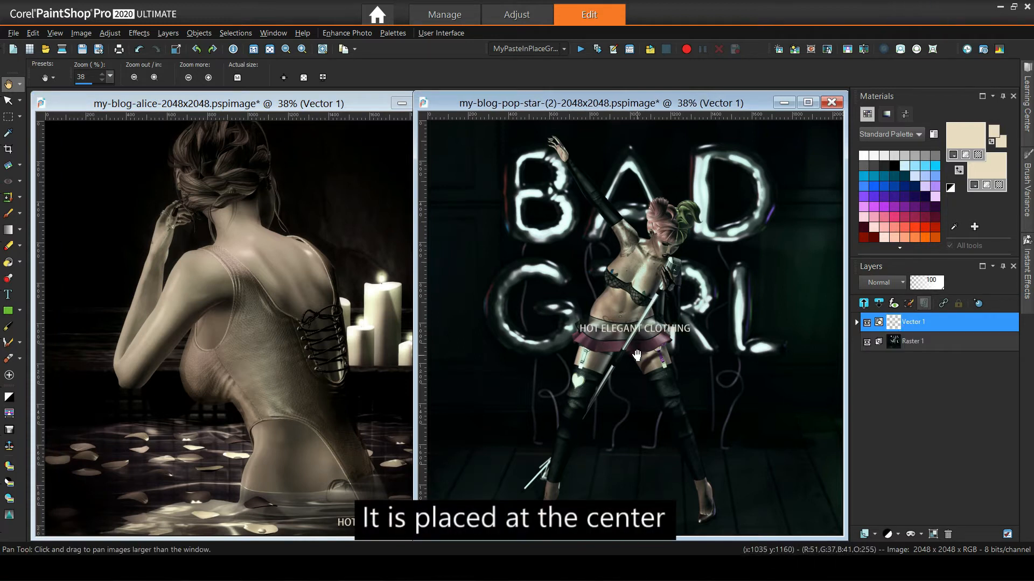
pyautogui.click(139, 52)
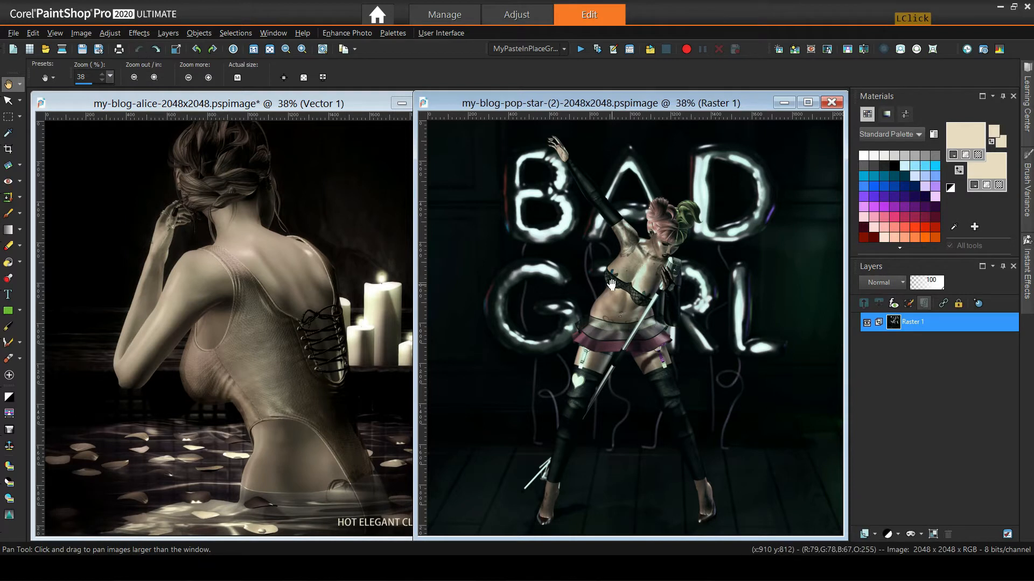
# Copy the alice image's Vector 1 layer, paste it as a new layer in the pop-star image, and undo the paste.
pyautogui.click(333, 337)
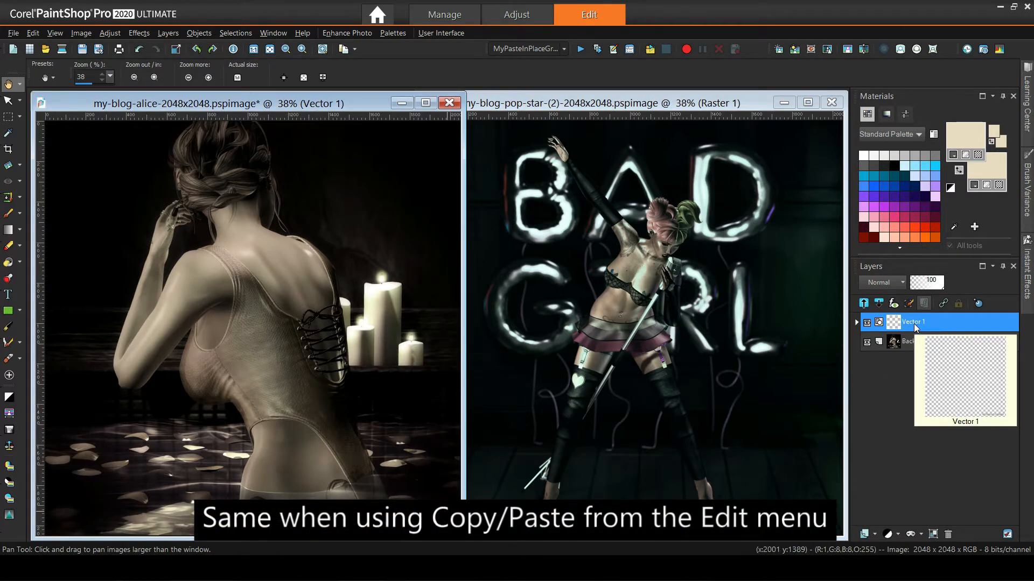
pyautogui.click(33, 32)
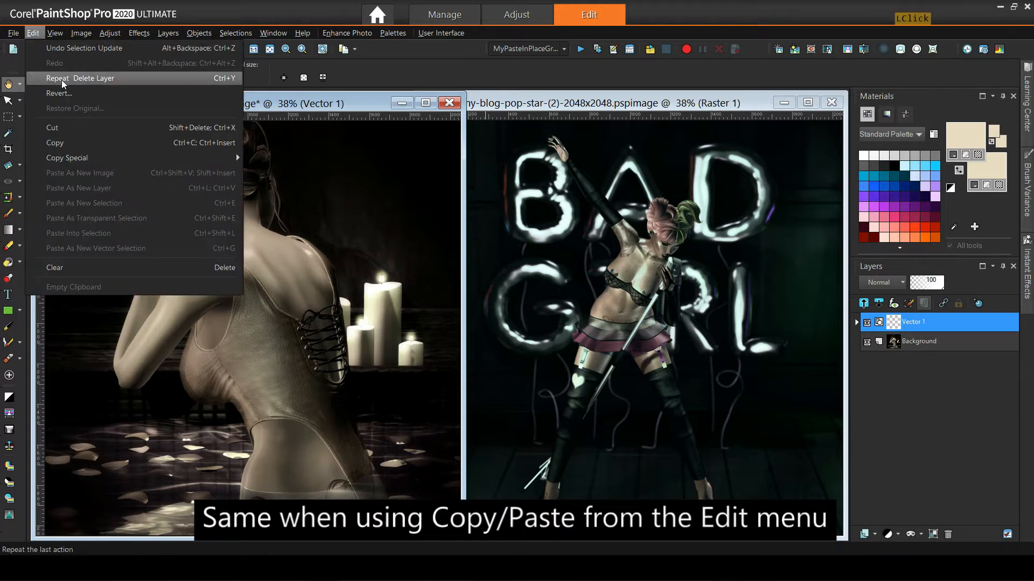
pyautogui.click(73, 145)
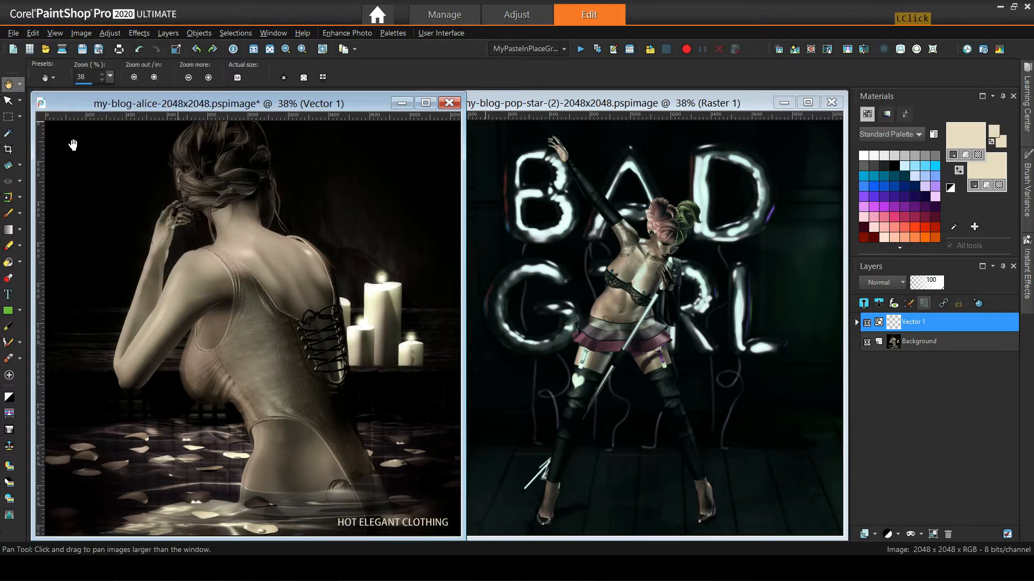
pyautogui.click(515, 123)
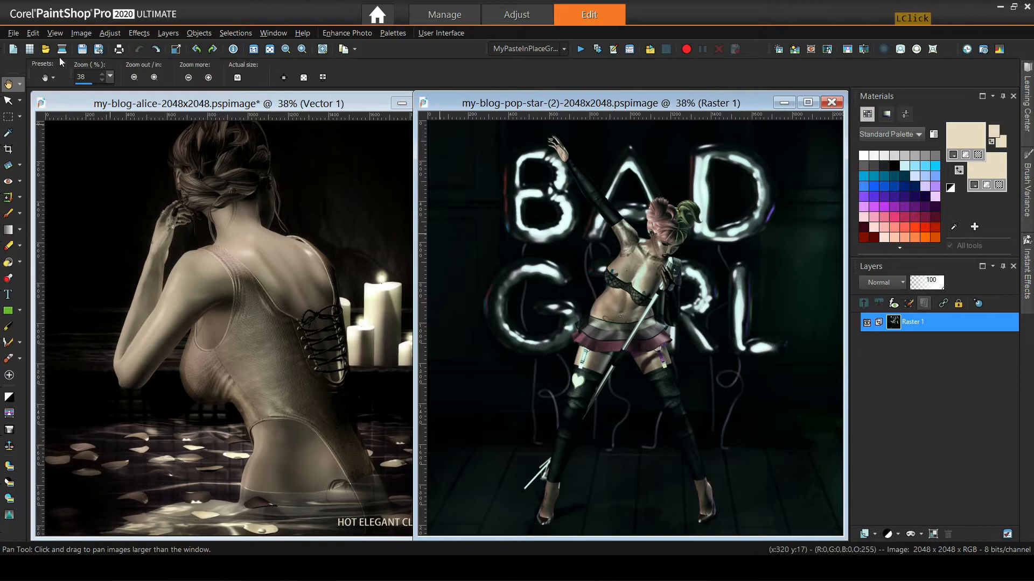
pyautogui.click(36, 33)
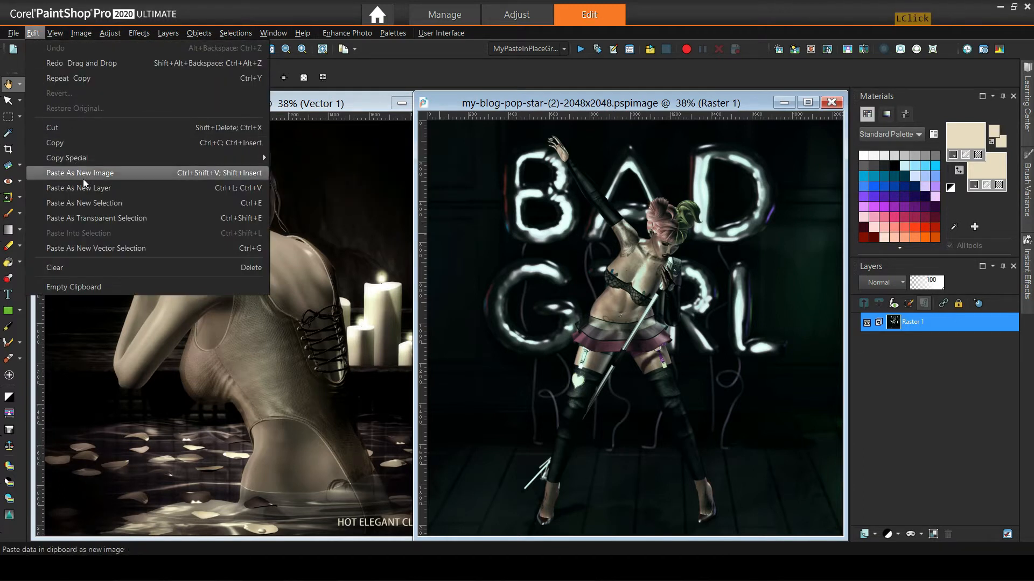
pyautogui.click(98, 188)
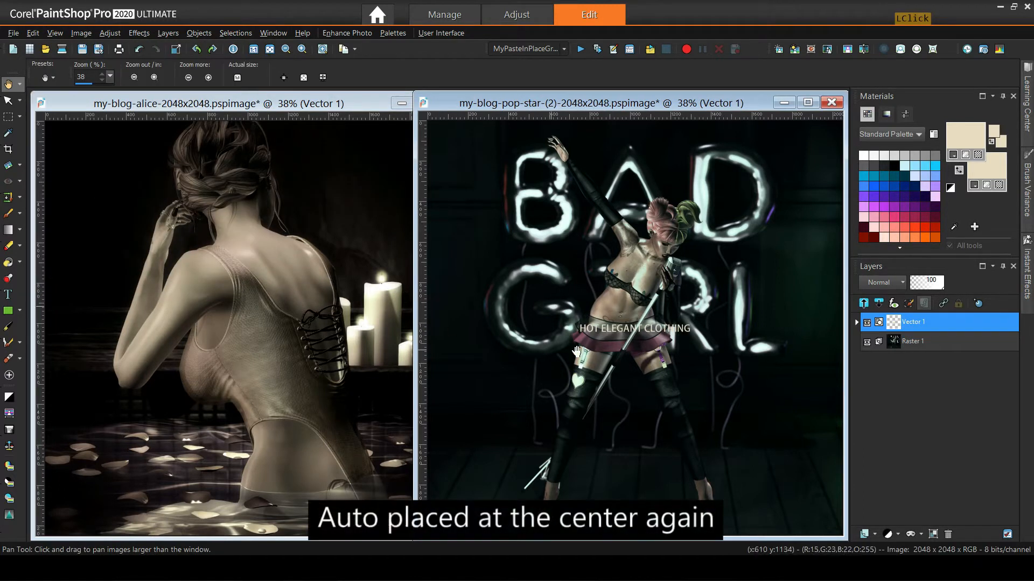
pyautogui.click(137, 51)
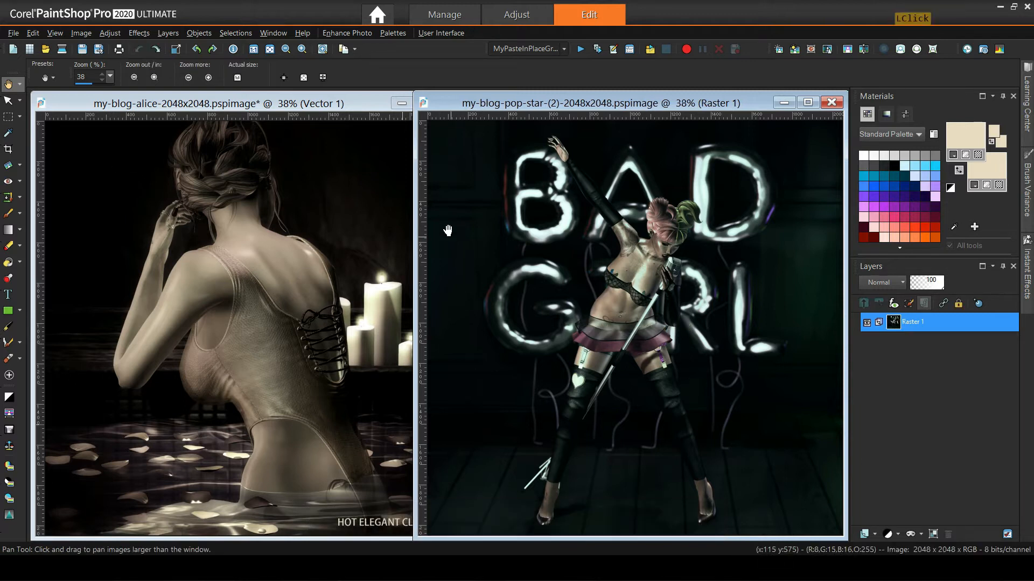
# Compare the pixel dimensions of the alice and pop-star images.
pyautogui.click(362, 108)
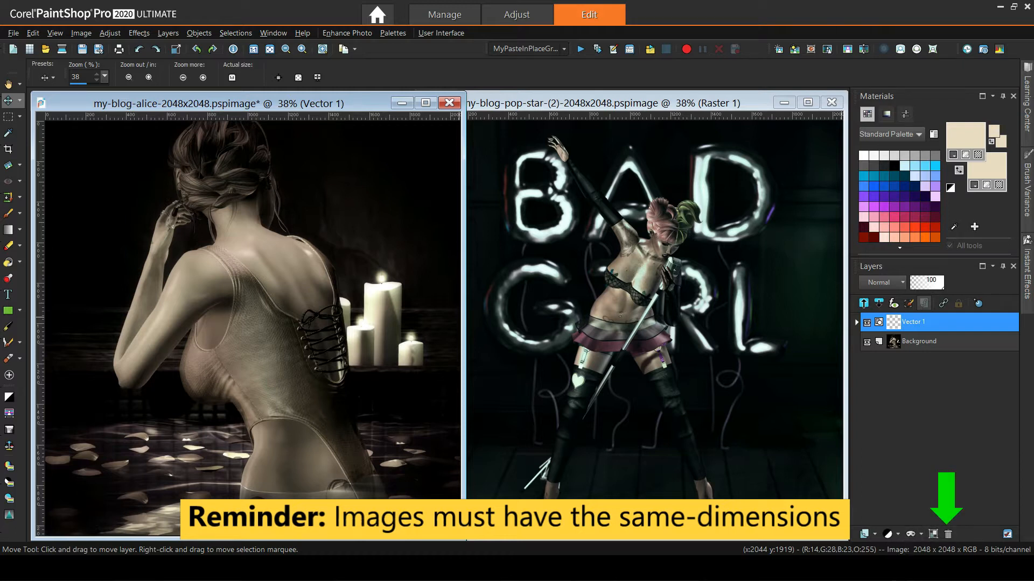
pyautogui.click(752, 433)
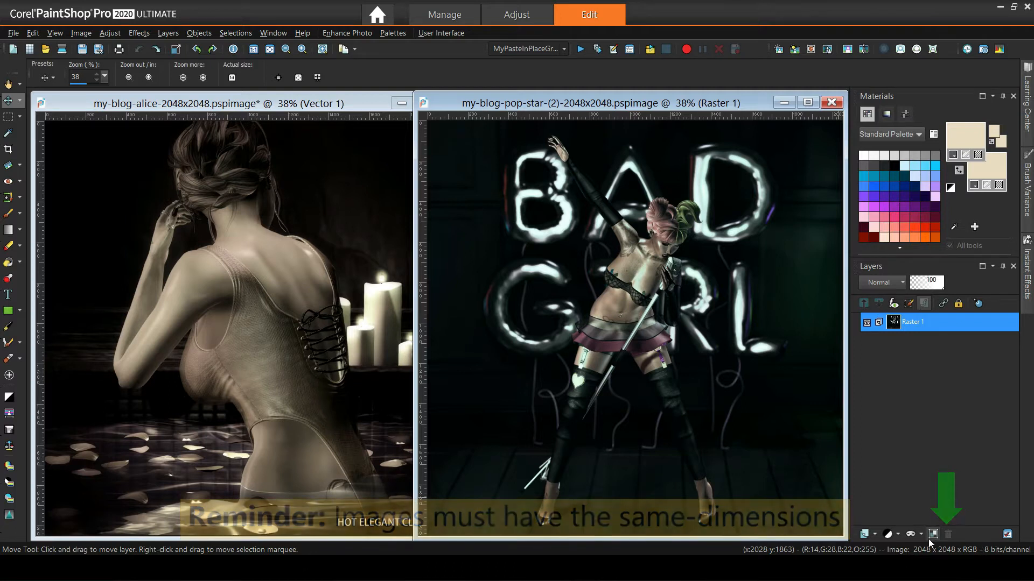
pyautogui.click(301, 106)
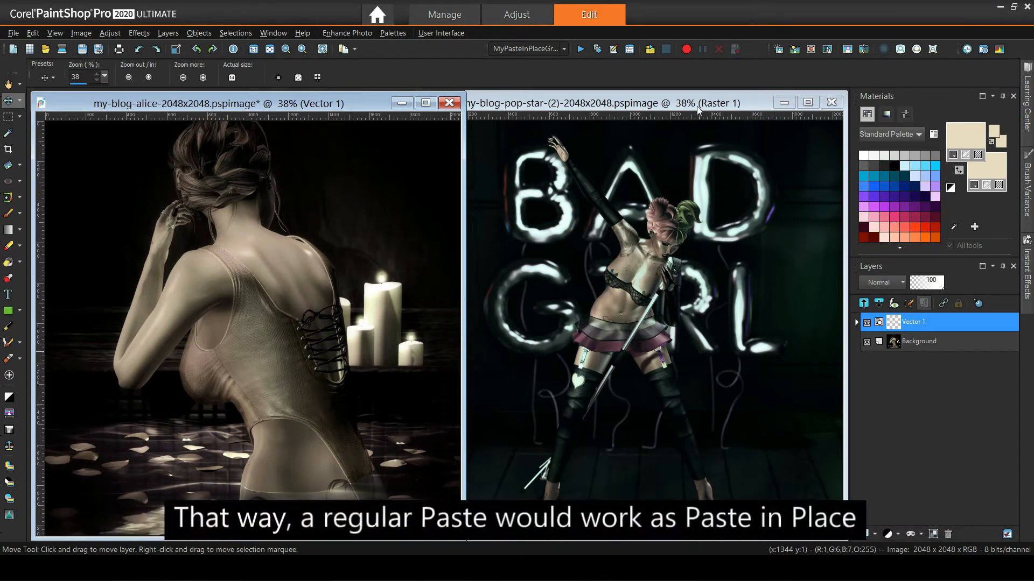
pyautogui.click(668, 105)
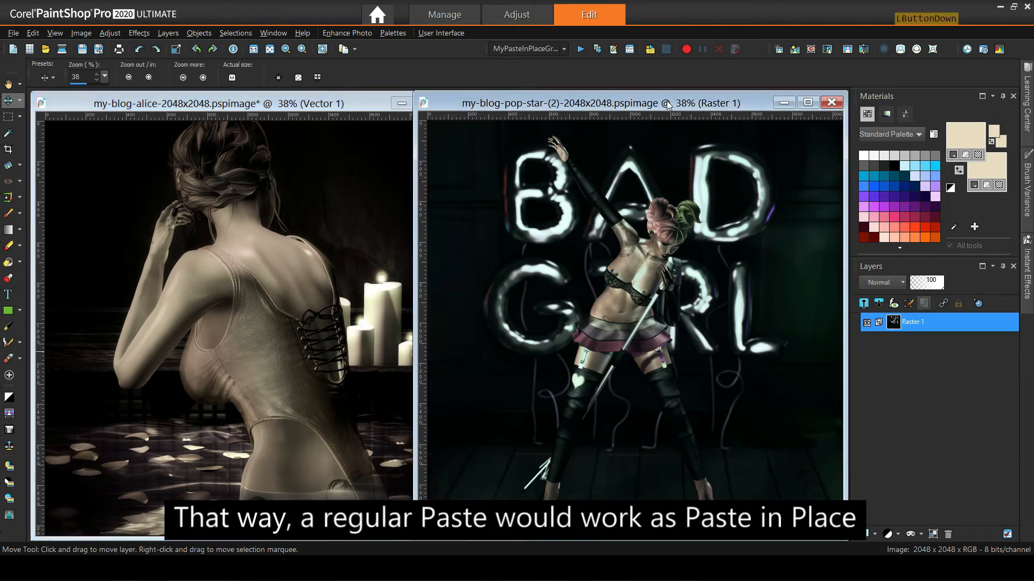
# Minimise the pop-star image and hide the Vector 1 and Background layers of the alice image.
pyautogui.click(783, 102)
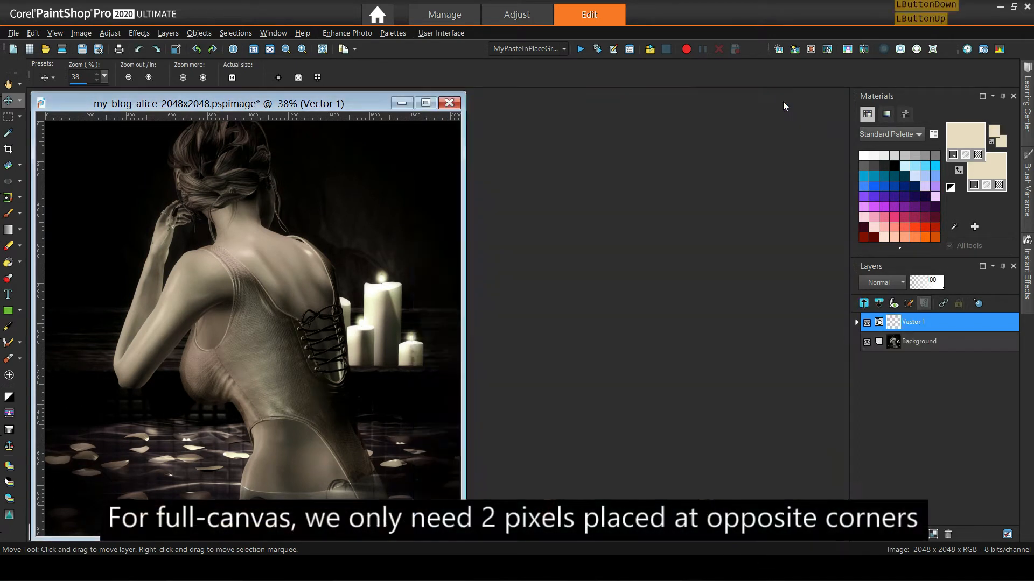
pyautogui.click(319, 105)
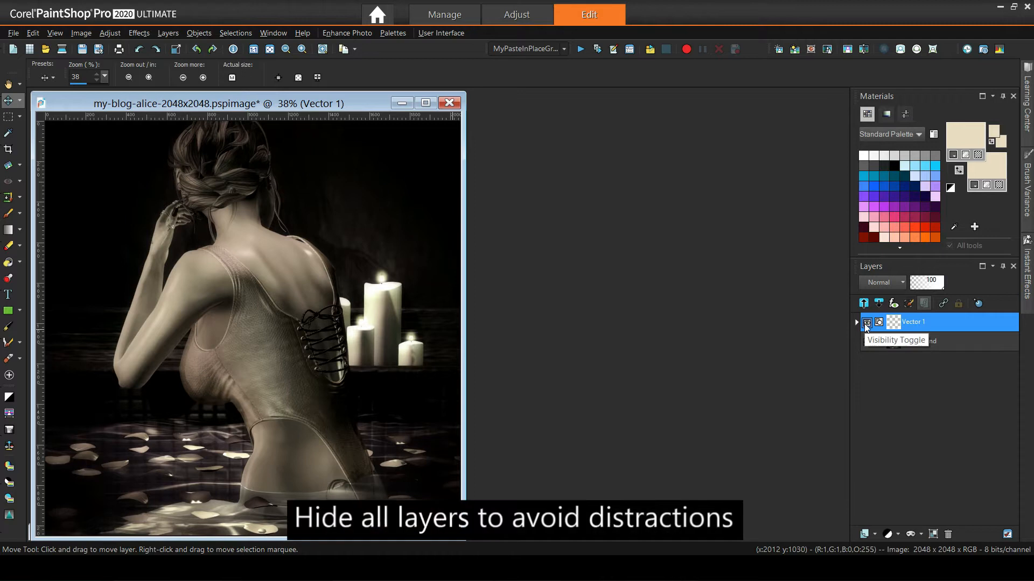
pyautogui.click(866, 323)
pyautogui.click(867, 342)
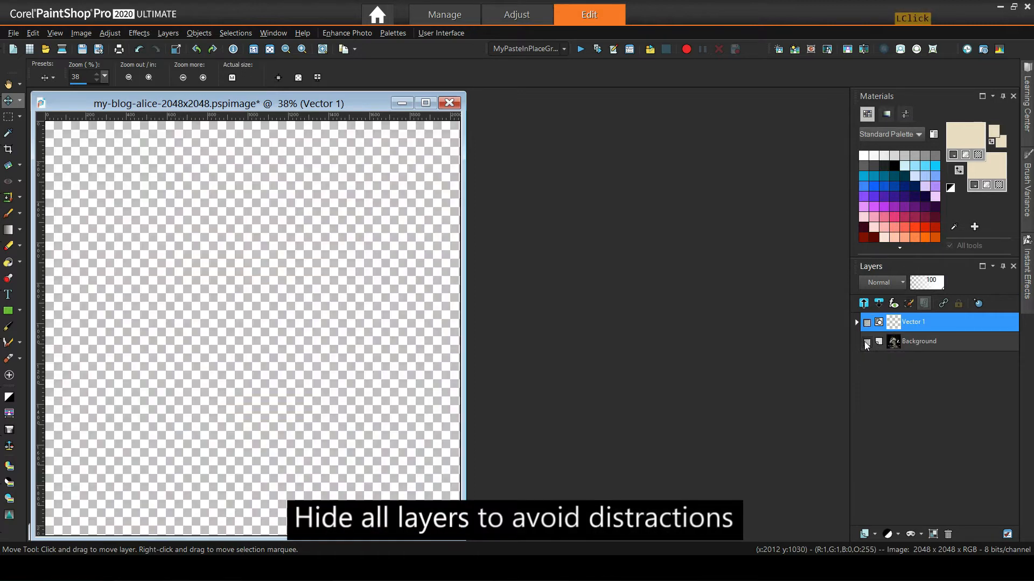
# Choose the 1-pixel hard Paint Brush and set the foreground colour to black and the background to white.
pyautogui.click(19, 214)
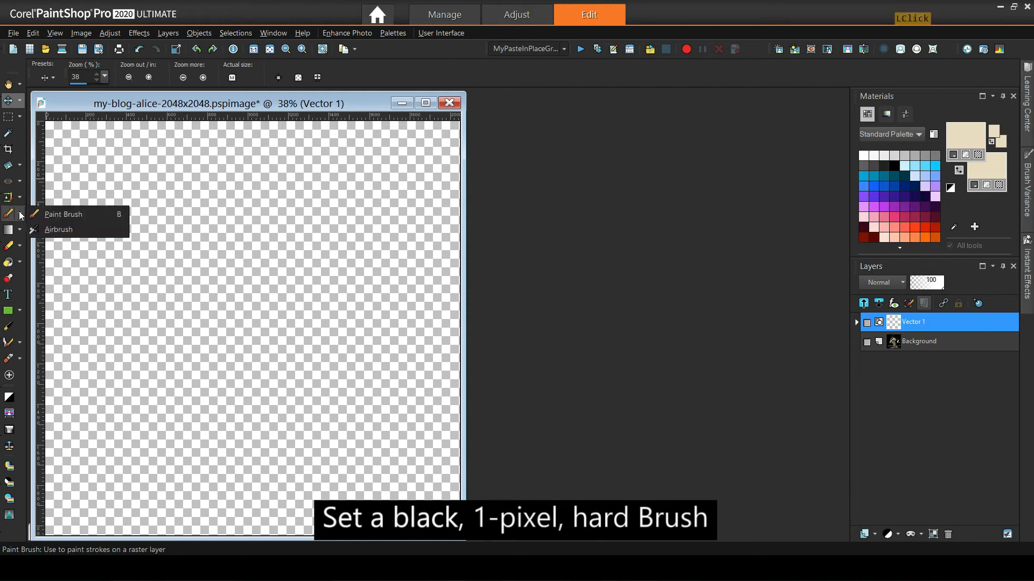
pyautogui.click(83, 218)
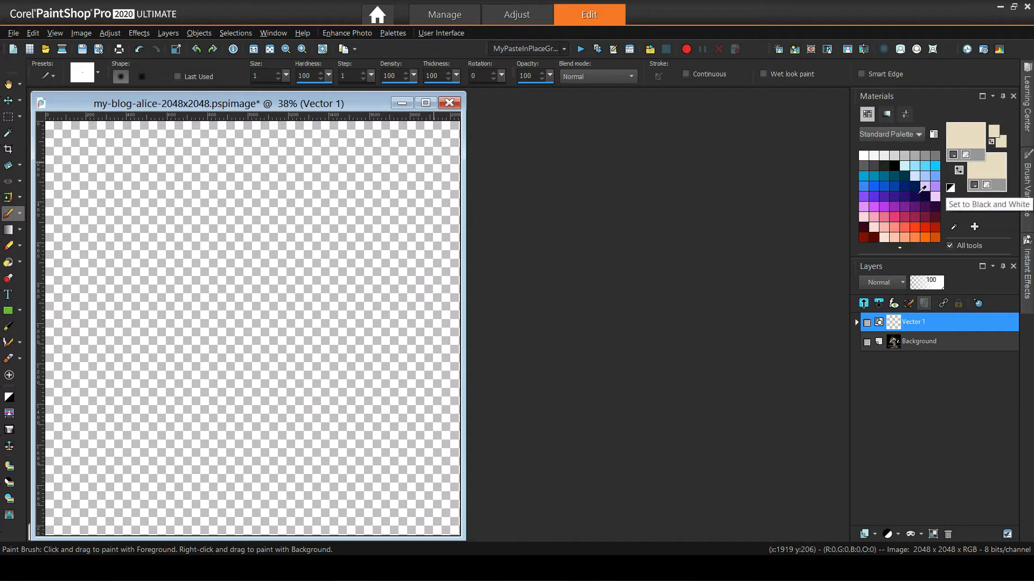
pyautogui.click(949, 189)
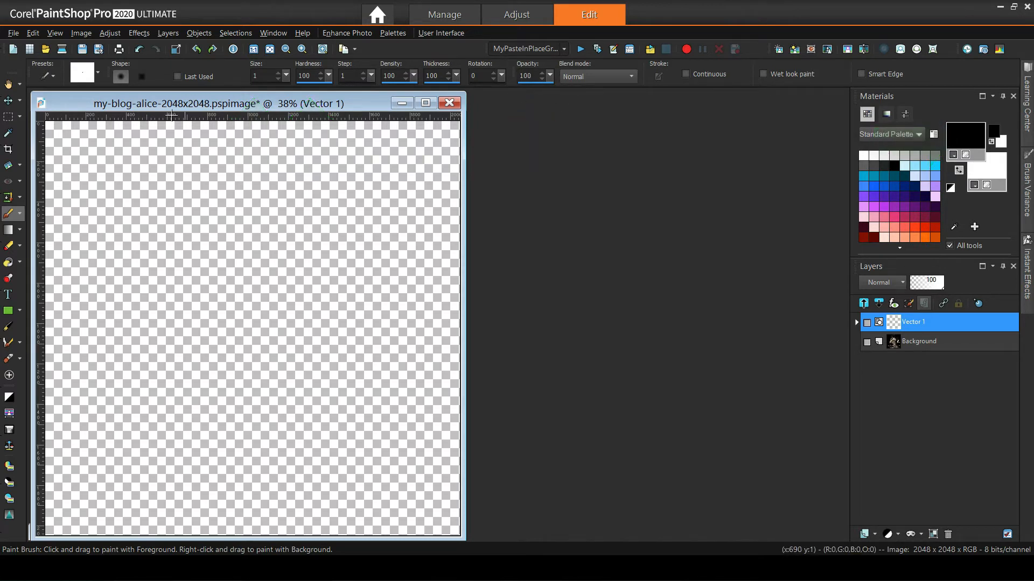
# Add a new transparent raster layer above the Vector 1 text layer in the alice image.
pyautogui.click(159, 105)
pyautogui.scroll(5, 248, 212)
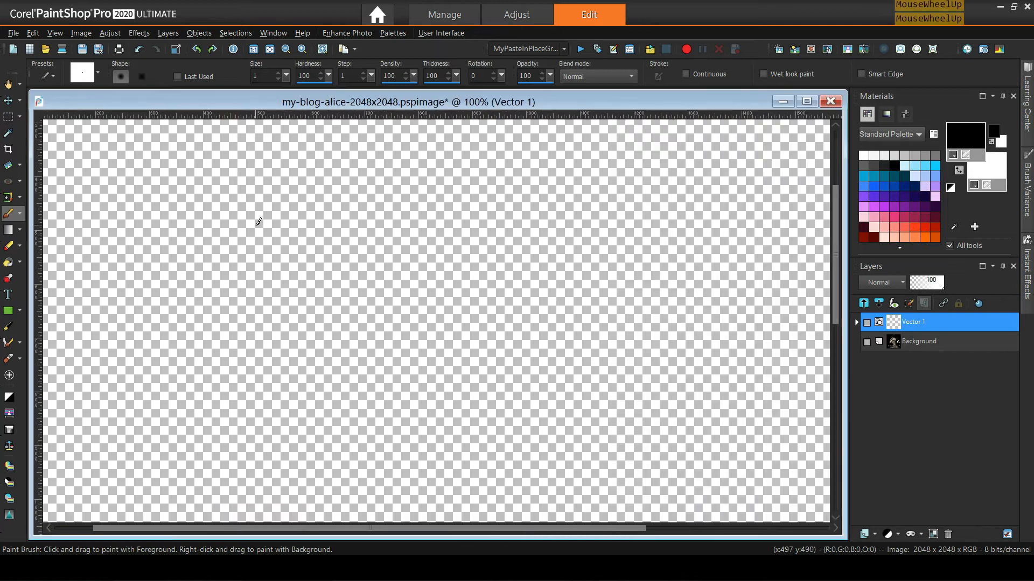
pyautogui.scroll(9, 360, 180)
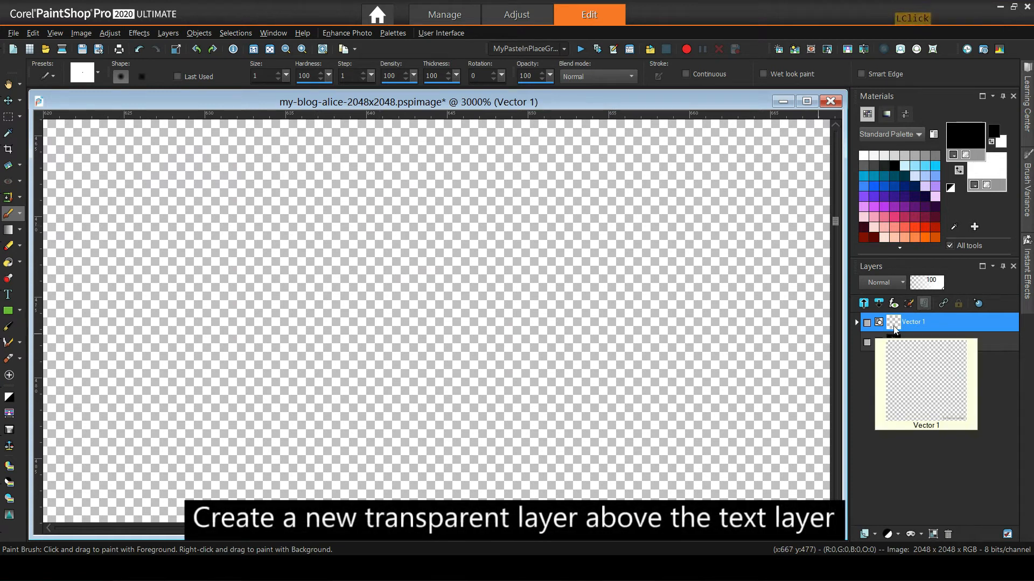
pyautogui.click(874, 534)
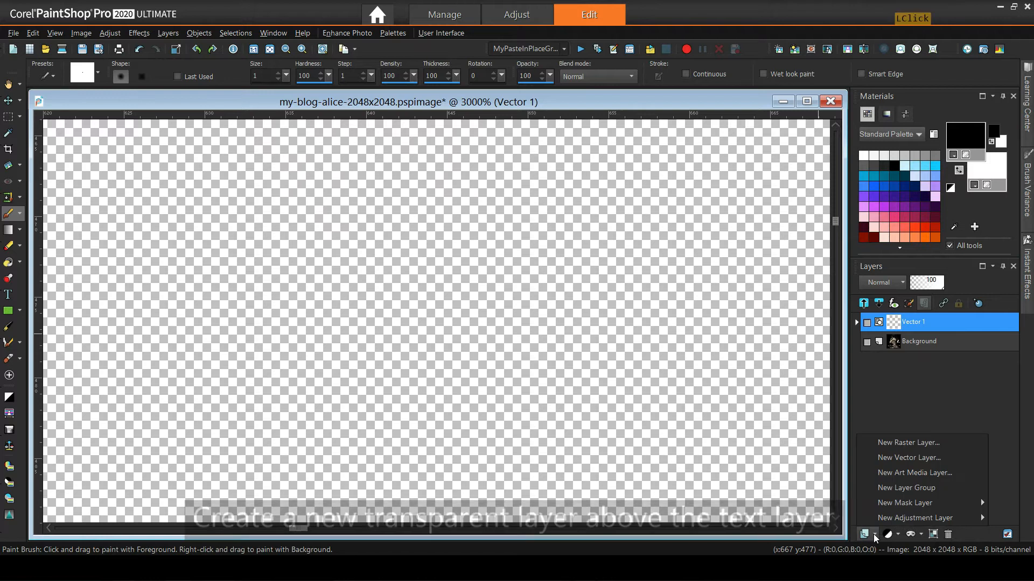
pyautogui.click(910, 442)
pyautogui.click(461, 432)
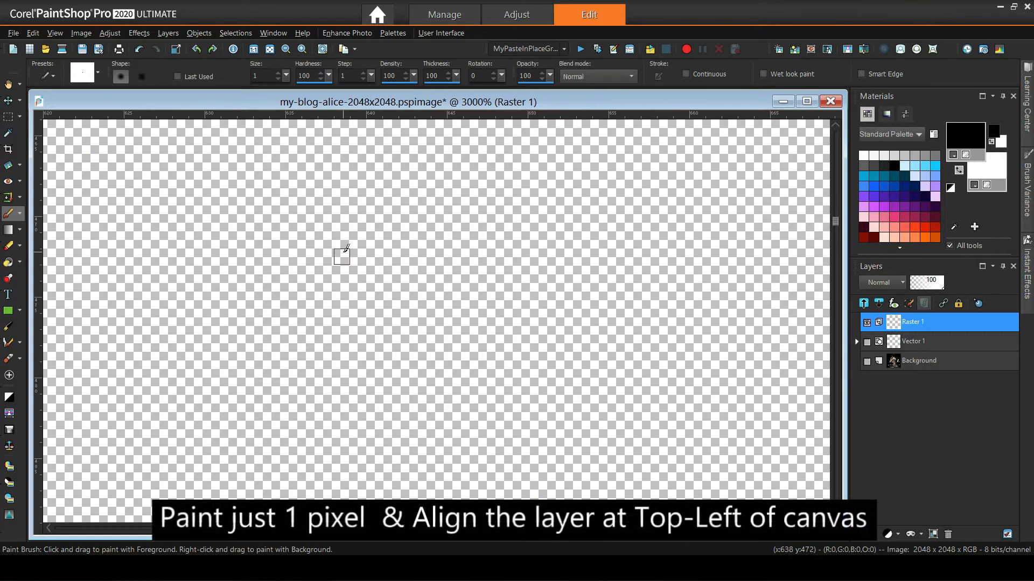
# Paint a single black pixel on the Raster 1 layer and align it to the top-left corner of the canvas.
pyautogui.click(342, 256)
pyautogui.click(199, 34)
pyautogui.moveTo(212, 52)
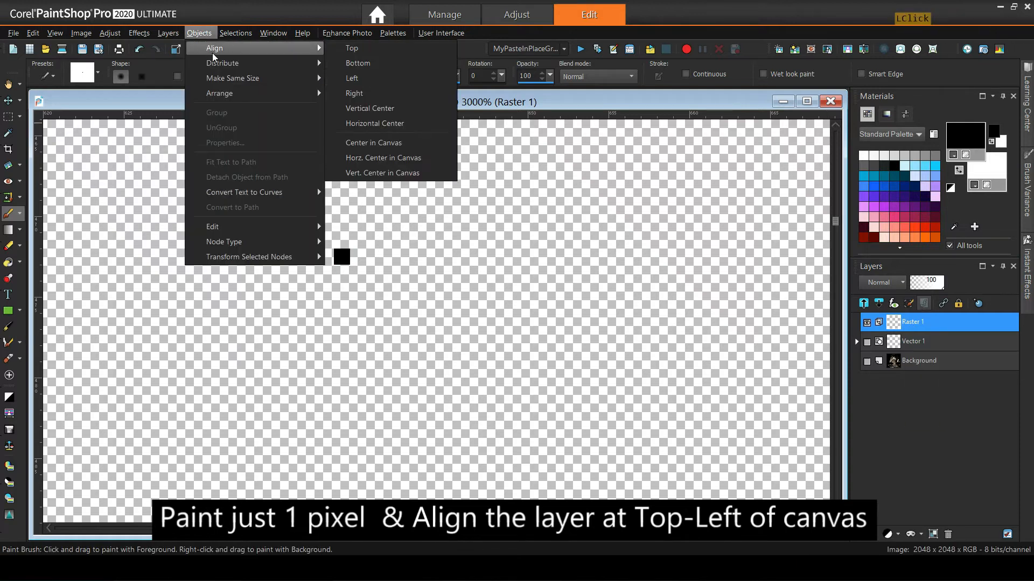
pyautogui.click(353, 48)
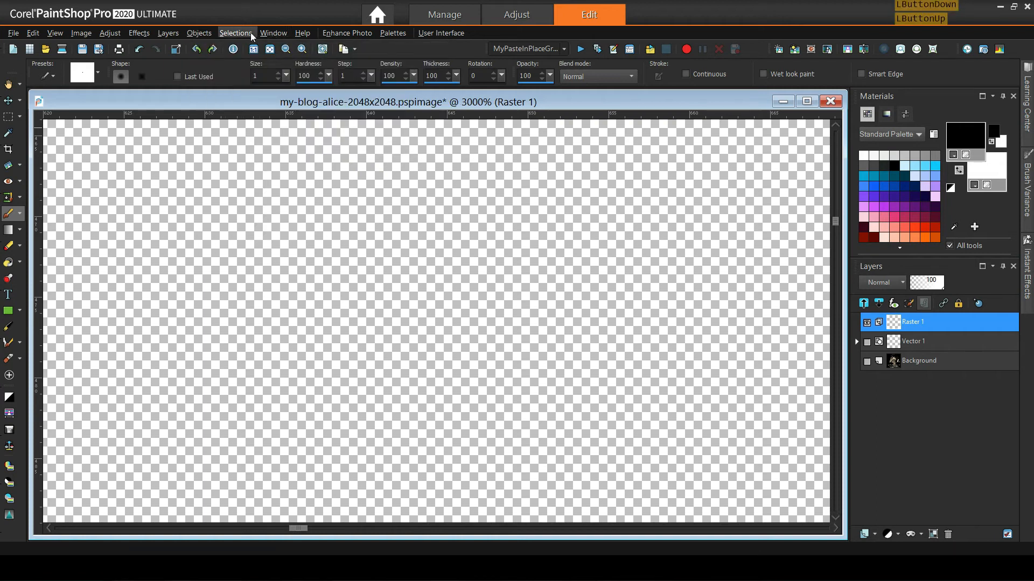
pyautogui.click(198, 32)
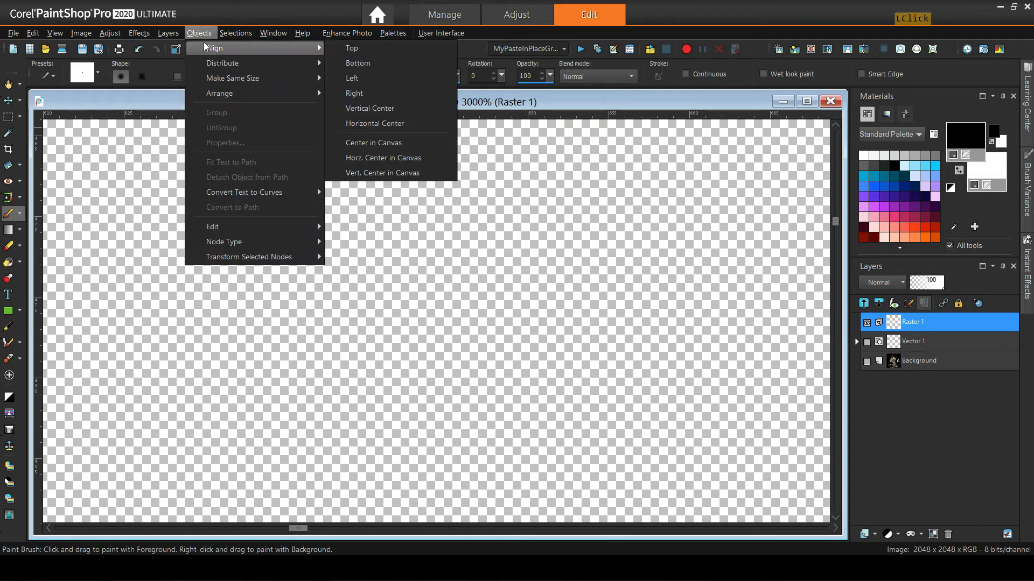
pyautogui.moveTo(331, 42)
pyautogui.moveTo(198, 33)
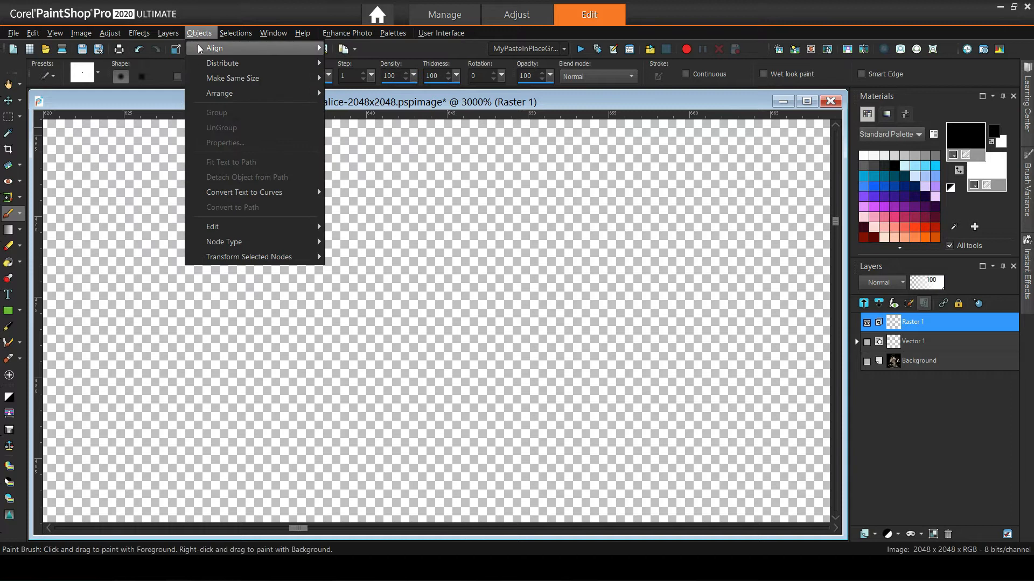
pyautogui.click(346, 80)
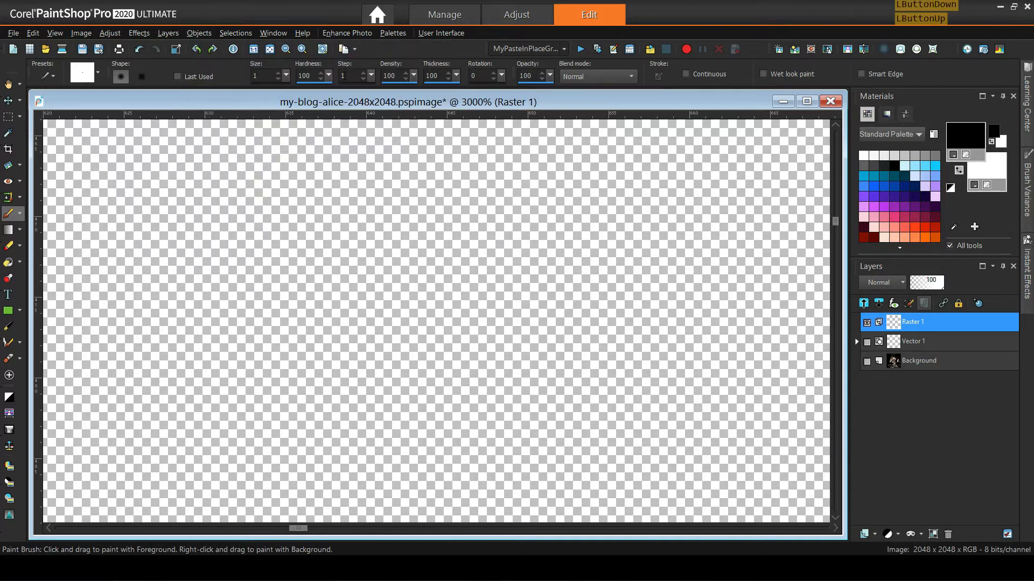
pyautogui.moveTo(836, 220); pyautogui.dragTo(835, 134)
pyautogui.moveTo(298, 528); pyautogui.dragTo(31, 529)
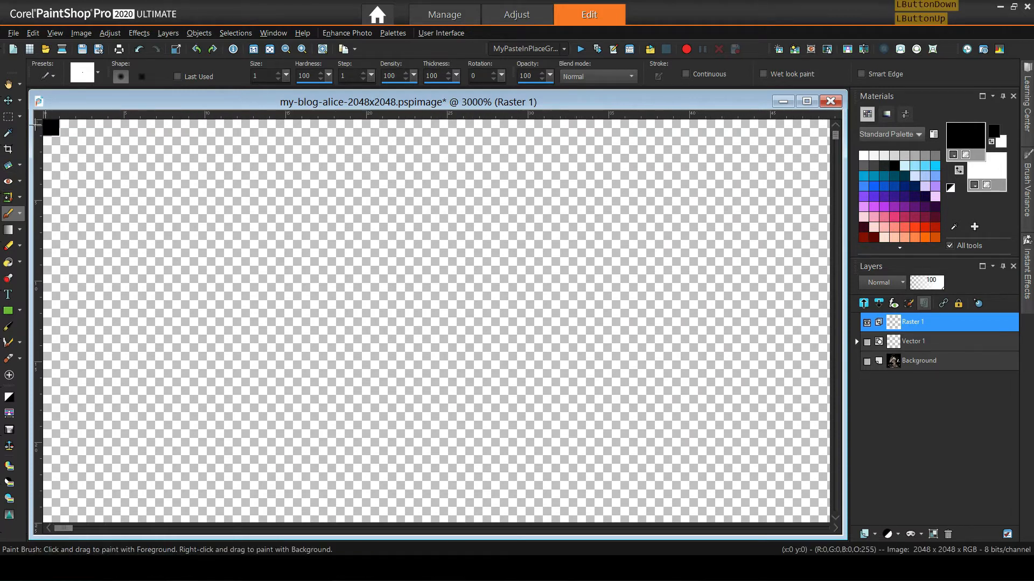
# Duplicate the Raster 1 pixel layer and align the duplicate to the bottom-right corner of the canvas.
pyautogui.rightClick(913, 326)
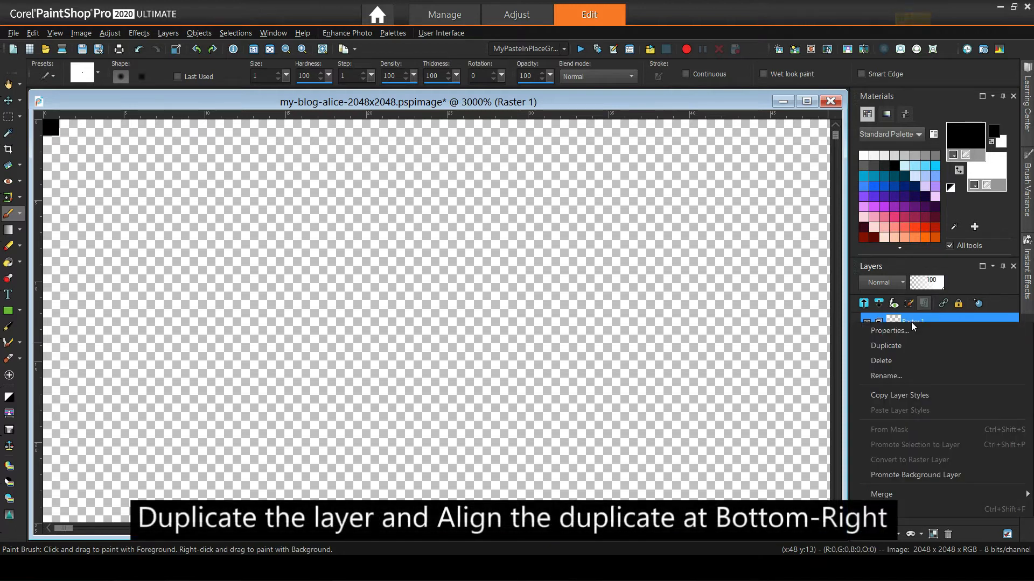
pyautogui.click(895, 346)
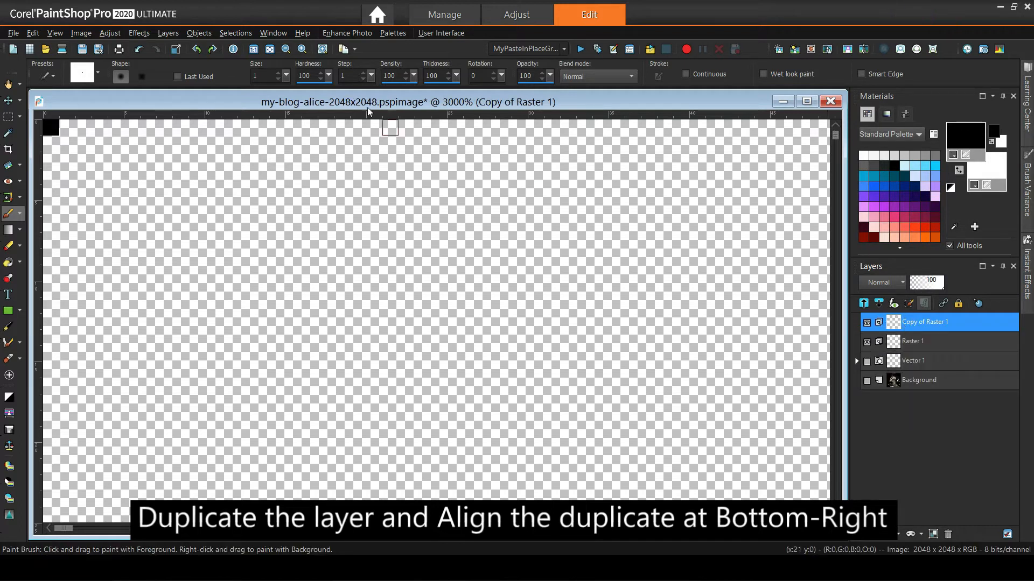
pyautogui.click(199, 33)
pyautogui.moveTo(210, 46)
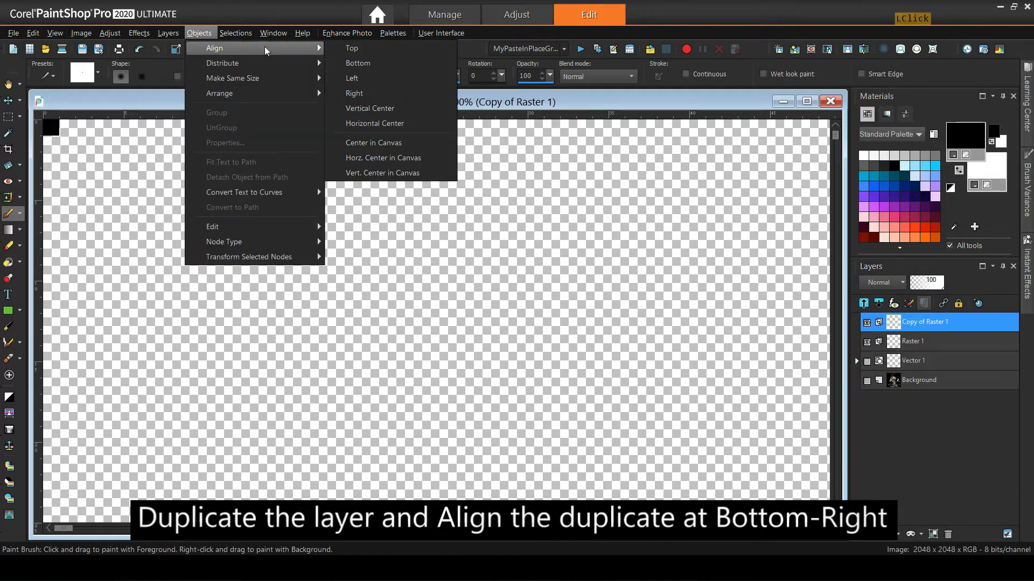
pyautogui.click(358, 63)
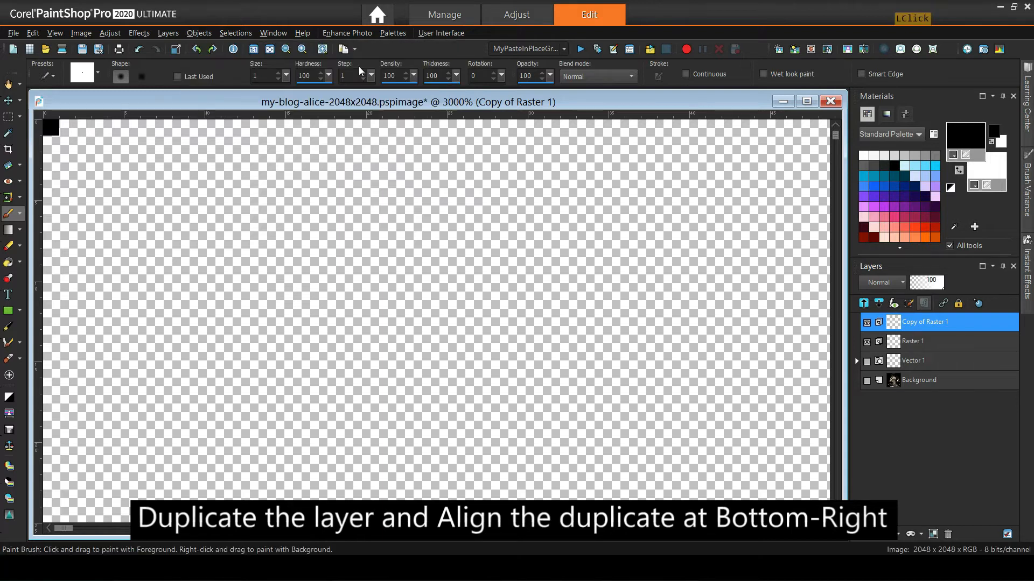
pyautogui.click(200, 33)
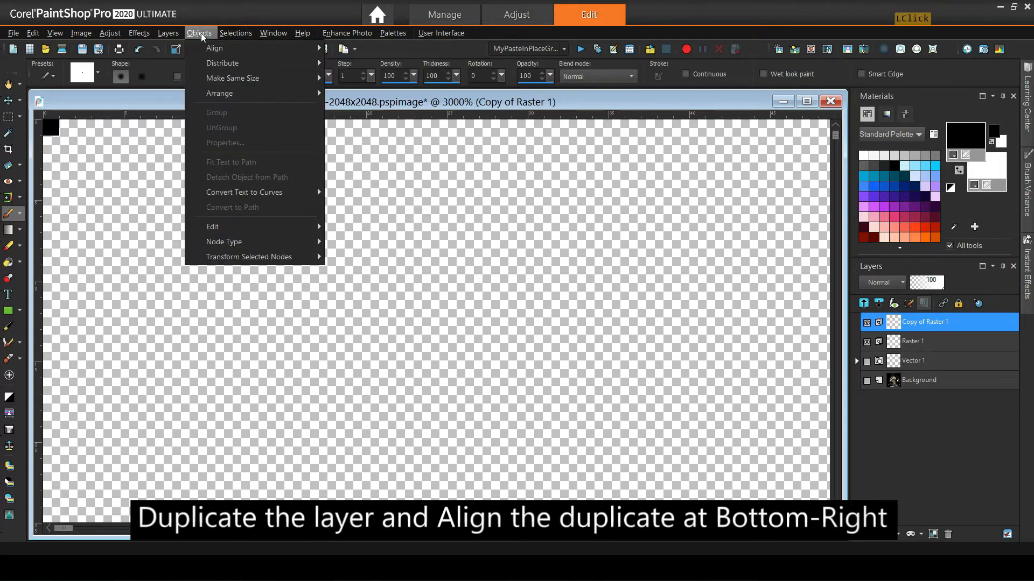
pyautogui.moveTo(207, 50)
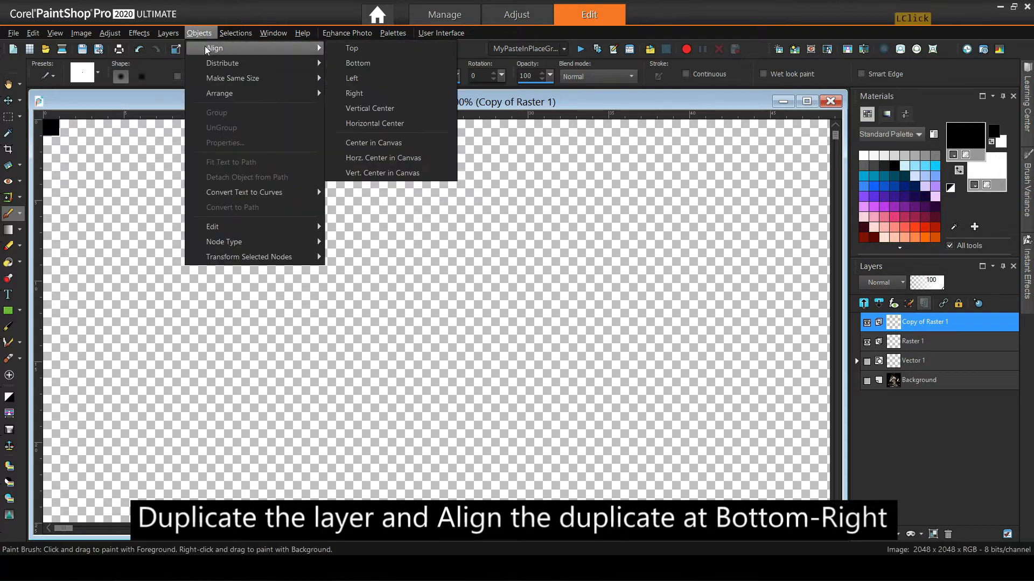
pyautogui.click(355, 89)
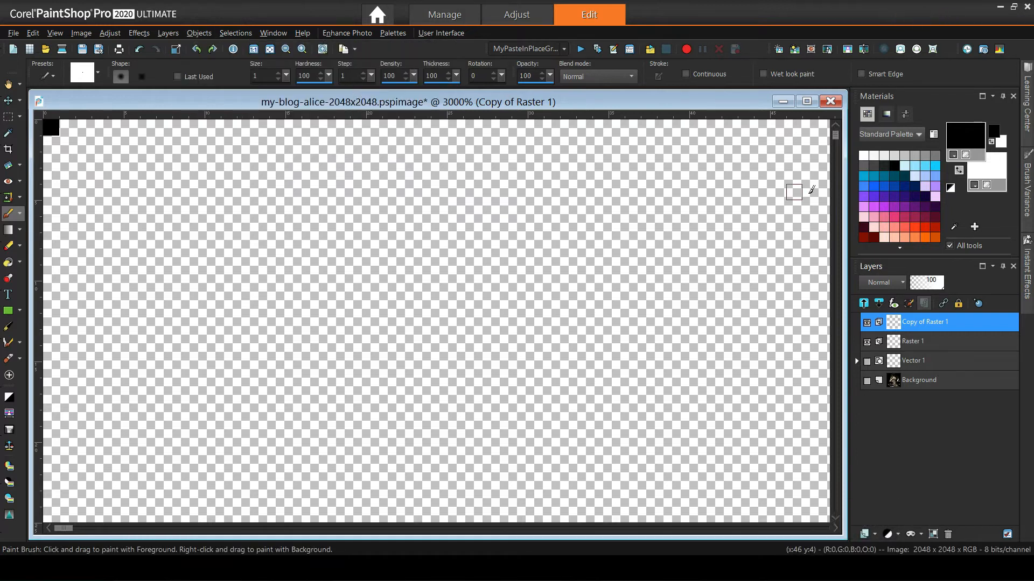
pyautogui.moveTo(835, 135); pyautogui.dragTo(839, 515)
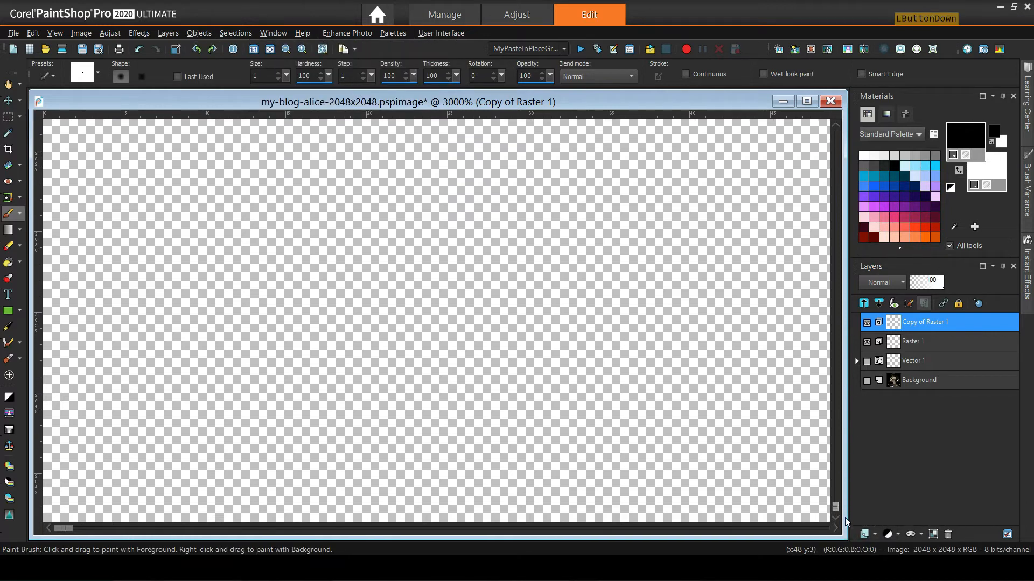
pyautogui.moveTo(64, 533); pyautogui.dragTo(813, 529)
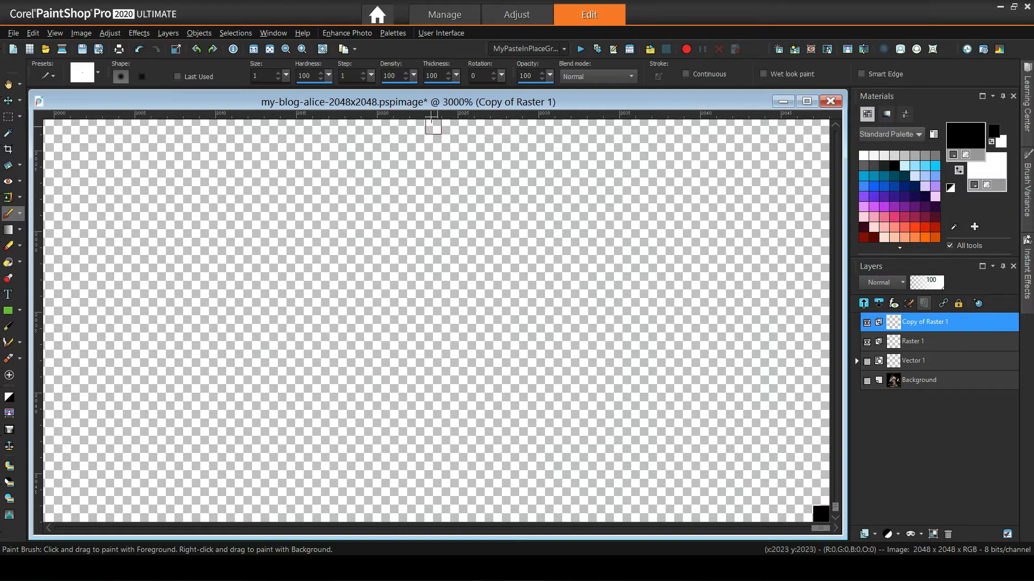
# Merge the duplicated pixel layer down into Raster 1 so both corner pixels share one layer.
pyautogui.click(421, 107)
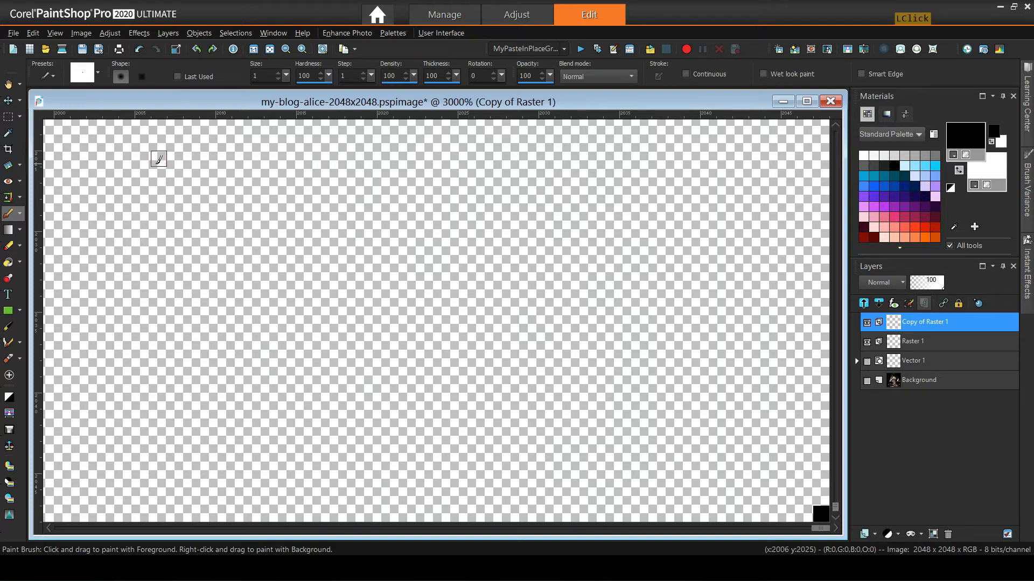
pyautogui.click(8, 85)
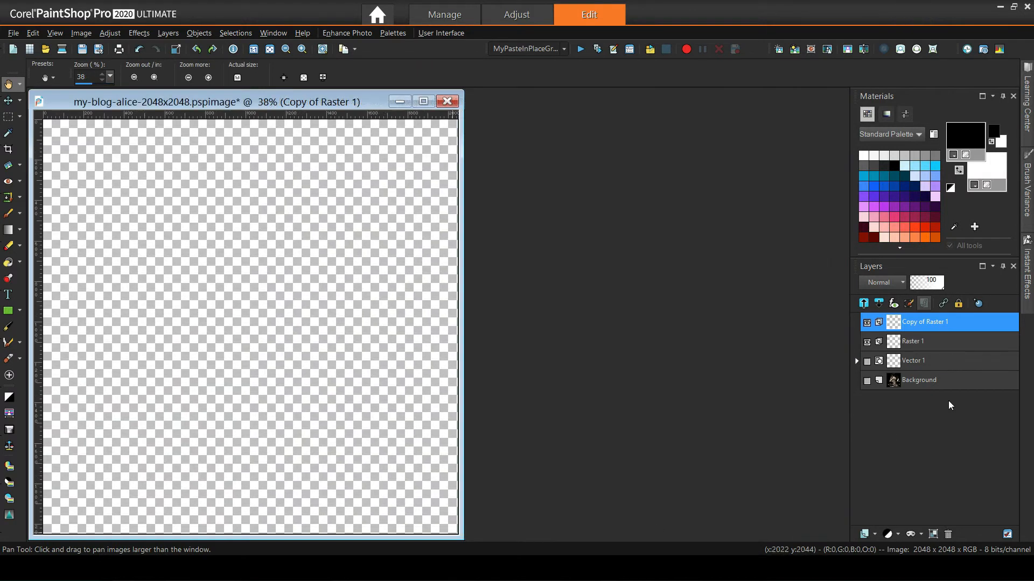
pyautogui.rightClick(907, 321)
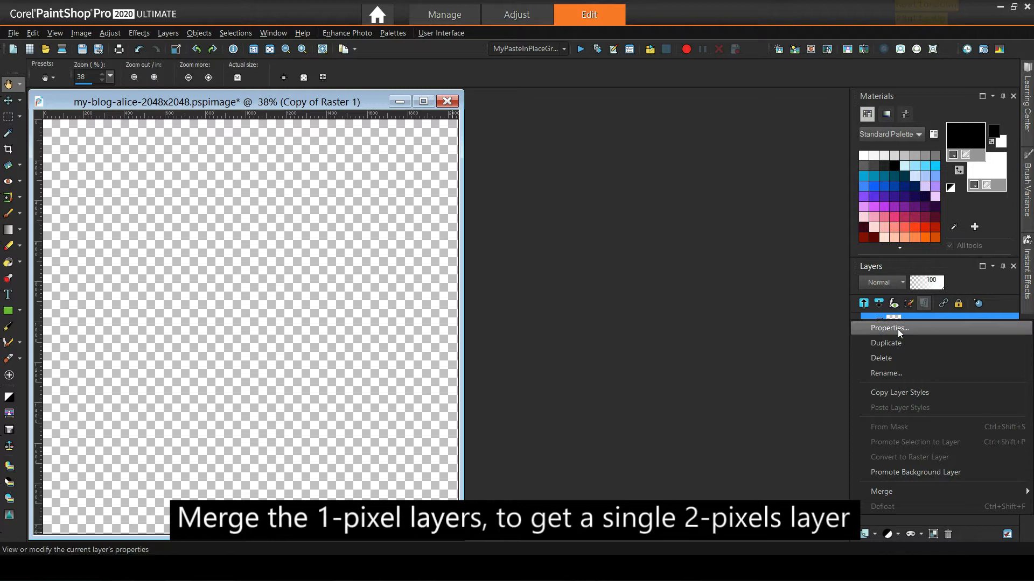
pyautogui.moveTo(898, 493)
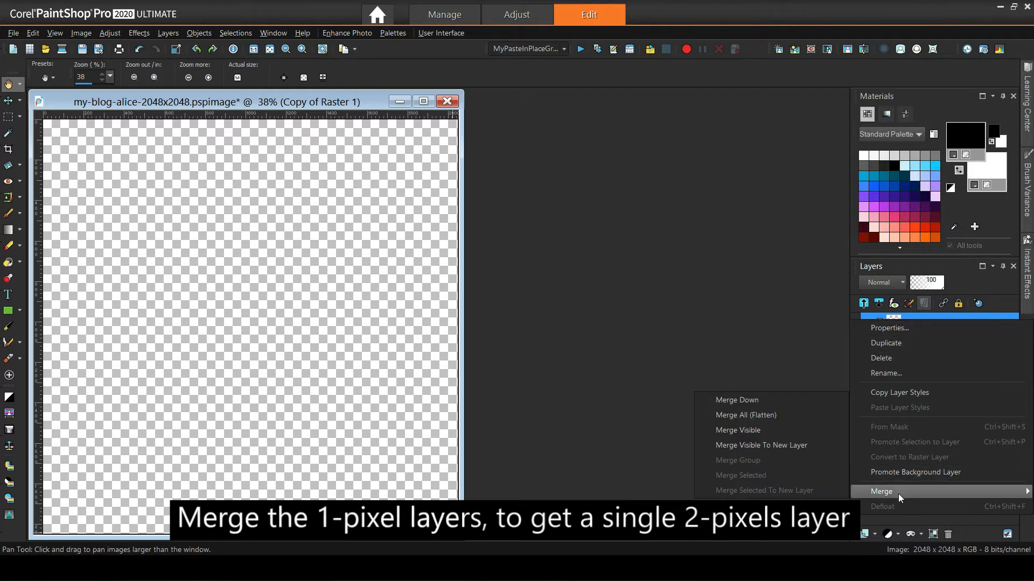
pyautogui.click(733, 401)
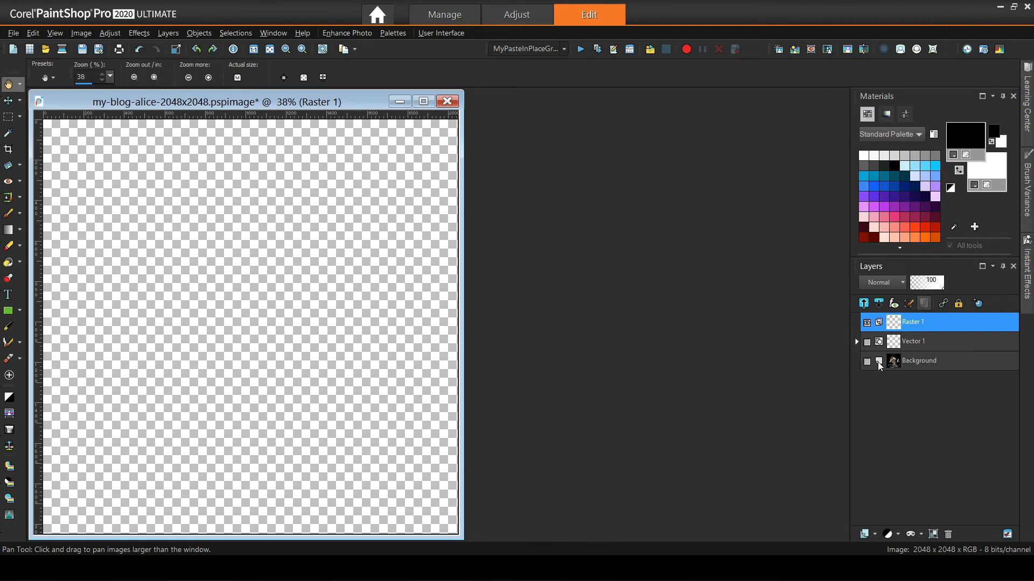
# Duplicate the Vector 1 text layer and turn on the duplicate's visibility.
pyautogui.moveTo(893, 349)
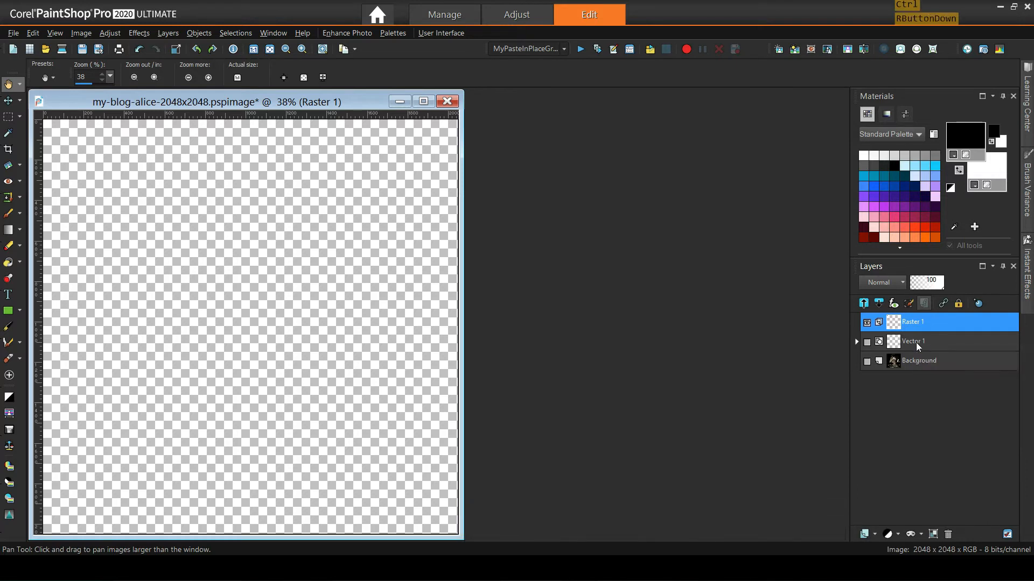
pyautogui.rightClick(916, 342)
pyautogui.click(897, 368)
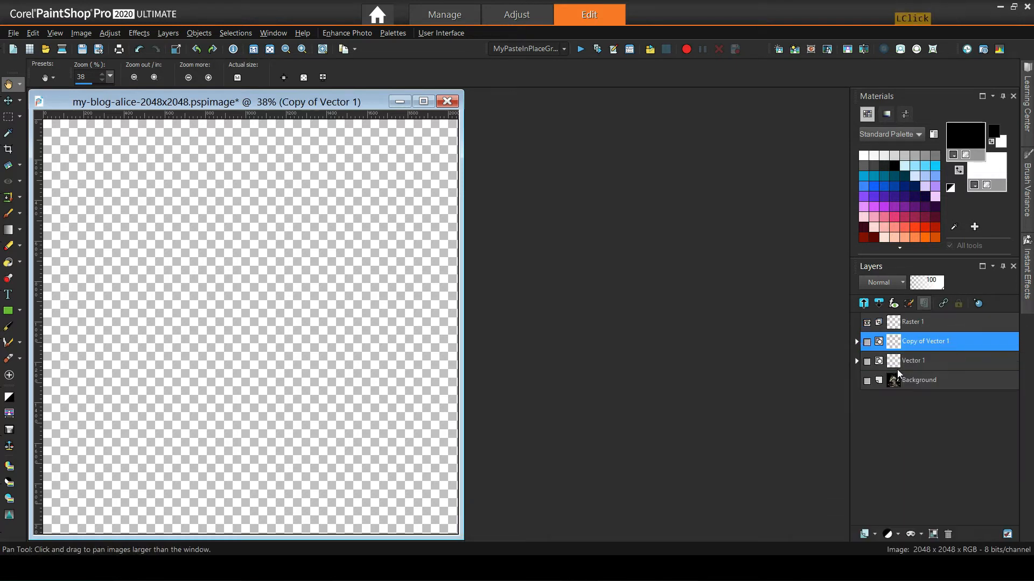
pyautogui.moveTo(897, 369)
pyautogui.click(868, 343)
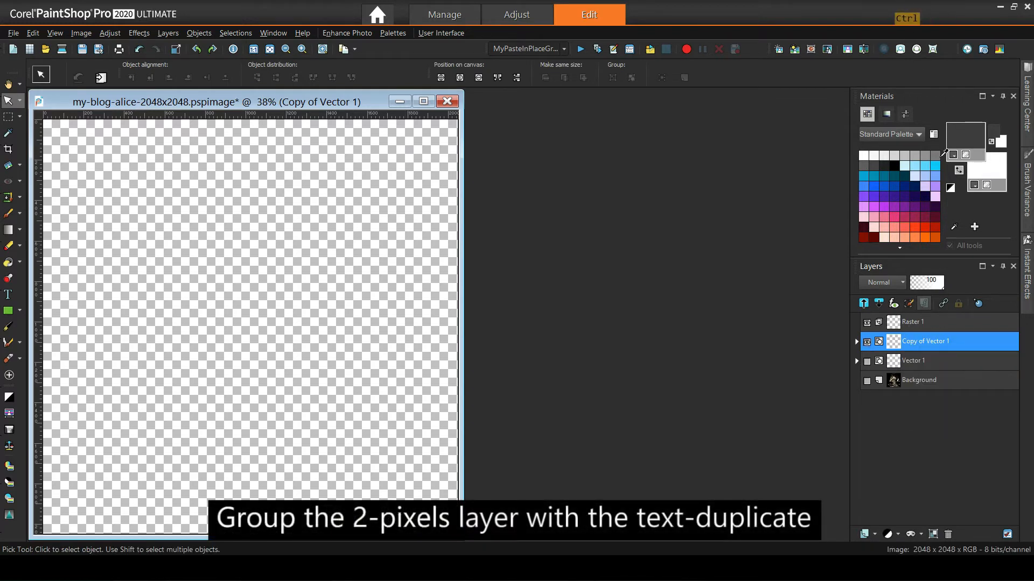
# Group the Raster 1 pixel layer with the text duplicate, naming the group "Group - Paste me in Place (and delete me)".
pyautogui.keyDown('ctrl'); pyautogui.click(918, 323); pyautogui.keyUp('ctrl')
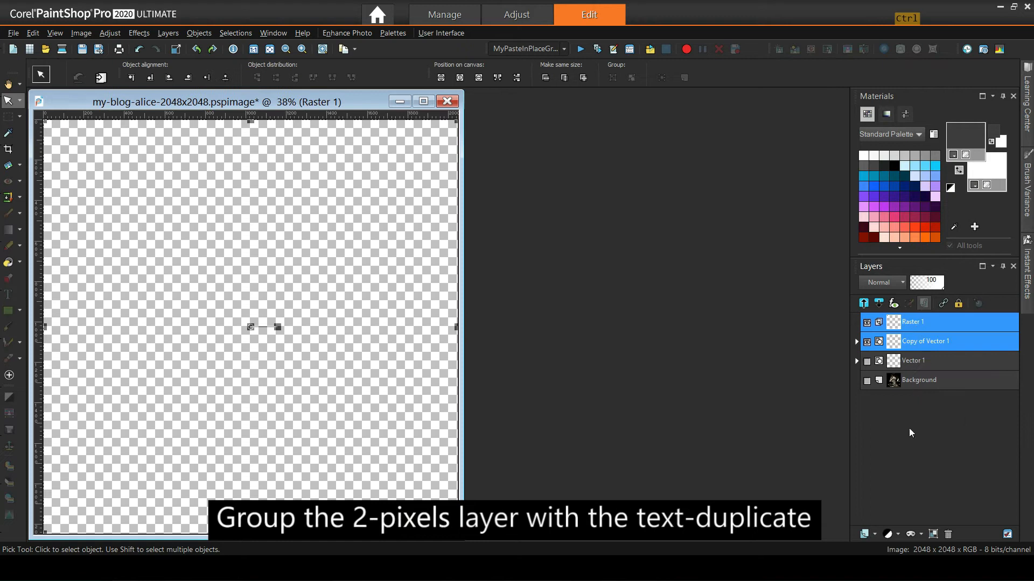
pyautogui.click(934, 535)
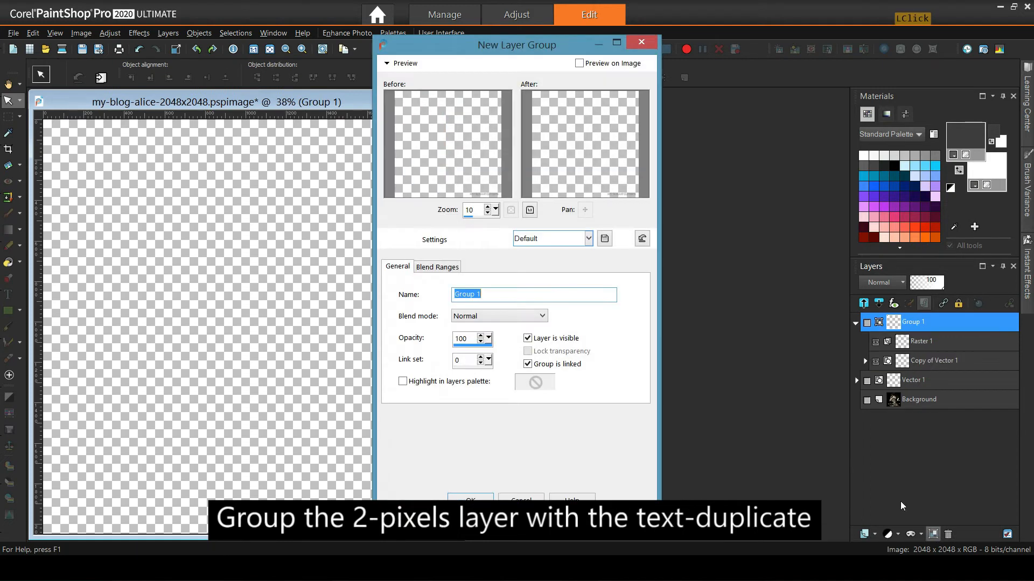
pyautogui.click(501, 299)
pyautogui.press('BackSpace')
pyautogui.write('- Paste me in Place (and delete me)')
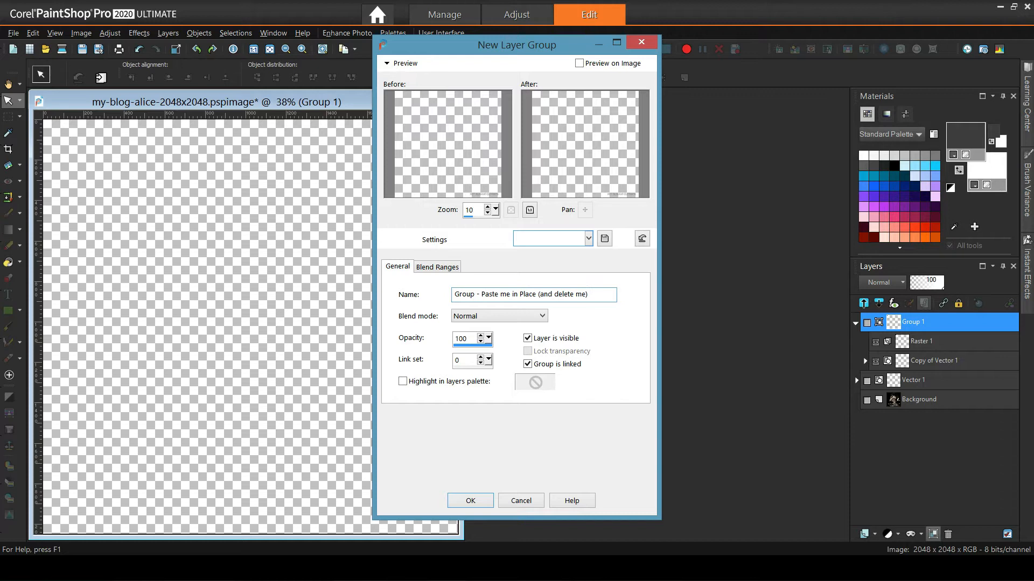
pyautogui.click(468, 499)
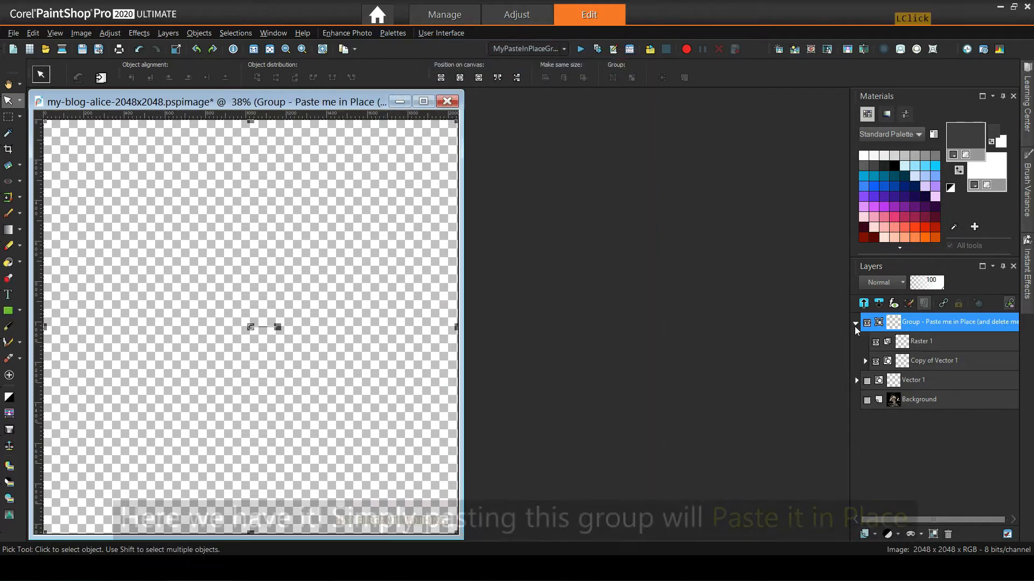
# Collapse the new layer group and show the Vector 1 and Background layers again.
pyautogui.click(854, 323)
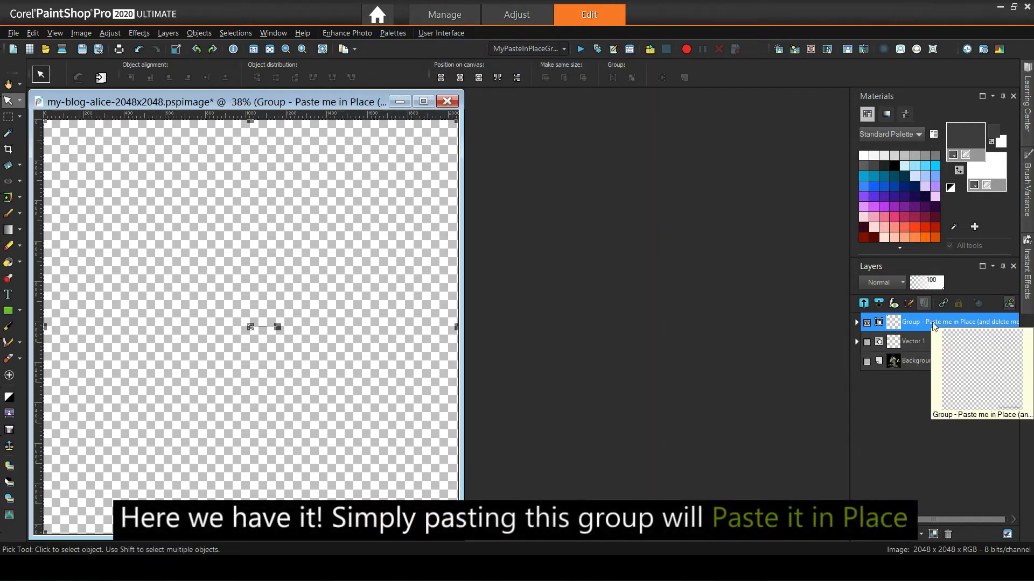
pyautogui.click(866, 341)
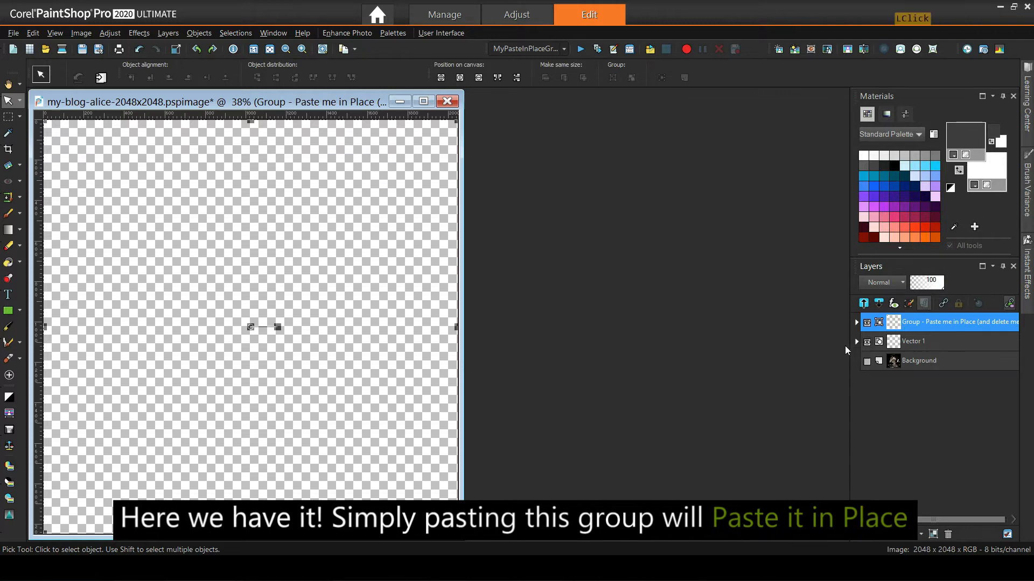
pyautogui.click(866, 363)
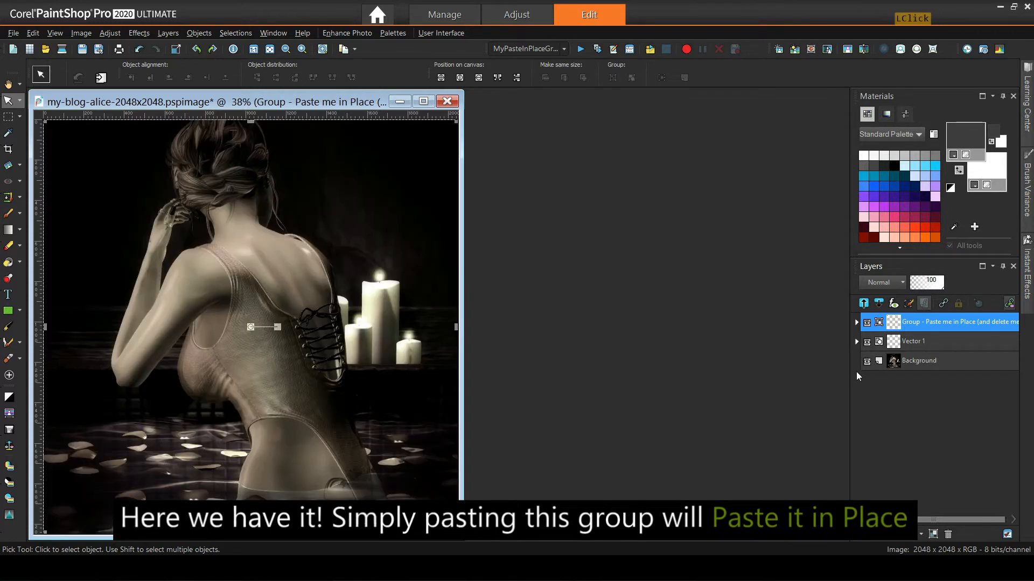
pyautogui.moveTo(850, 371); pyautogui.dragTo(845, 373)
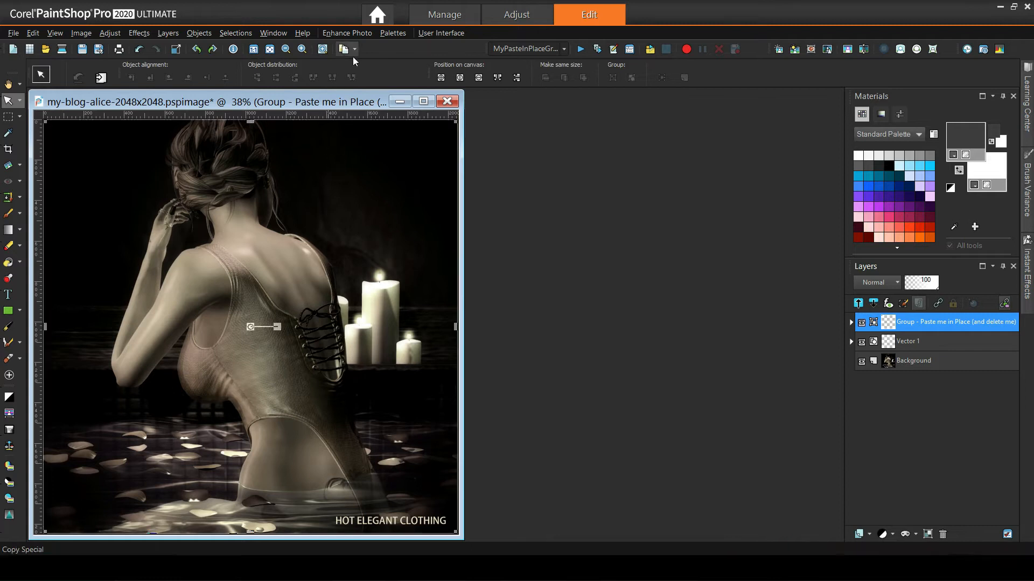
# Show the my-blog-pop-star-(2)-2048x2048 image beside the my-blog-alice-2048x2048 image, and make the alice image active again.
pyautogui.click(282, 33)
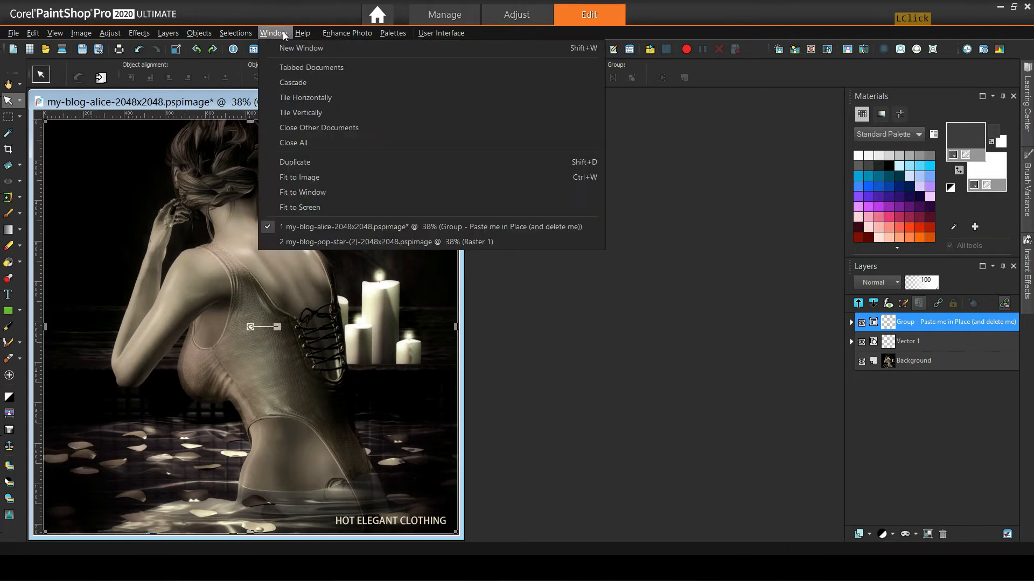
pyautogui.click(389, 243)
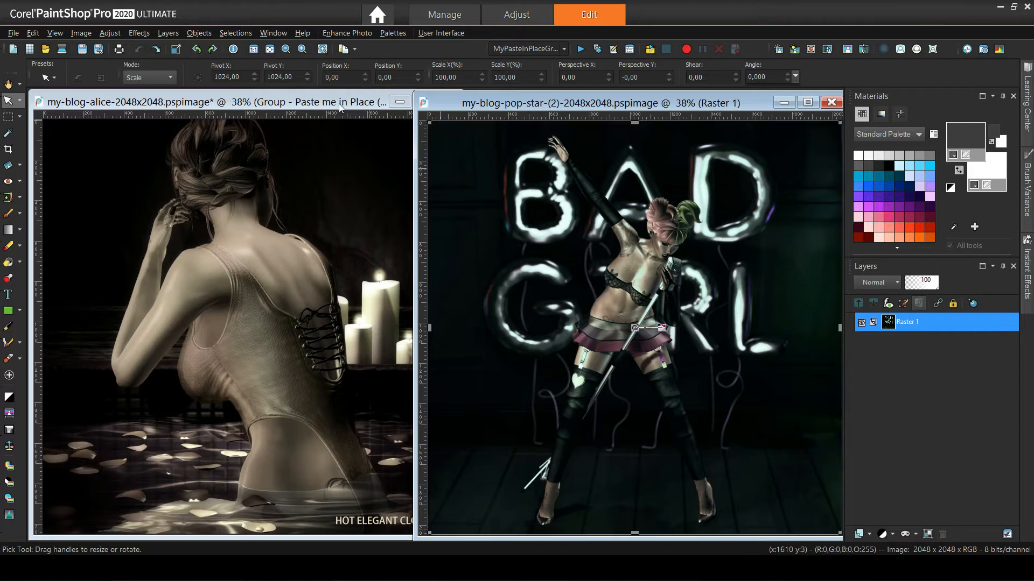
pyautogui.click(199, 102)
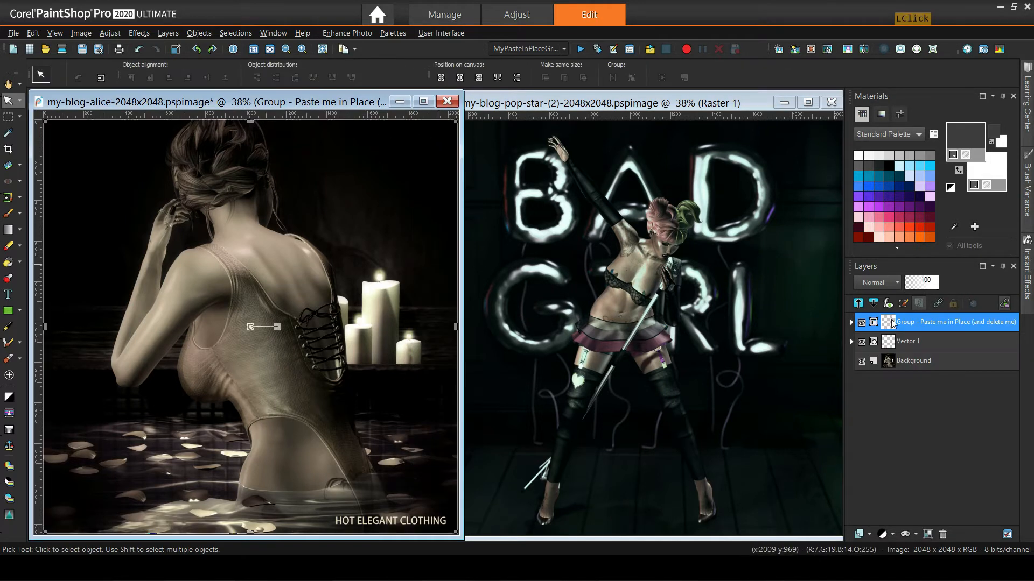
# Try transferring the "Group - Paste me in Place (and delete me)" layer group directly onto the pop-star canvas, and undo it.
pyautogui.click(890, 318)
pyautogui.moveTo(889, 317); pyautogui.dragTo(756, 322)
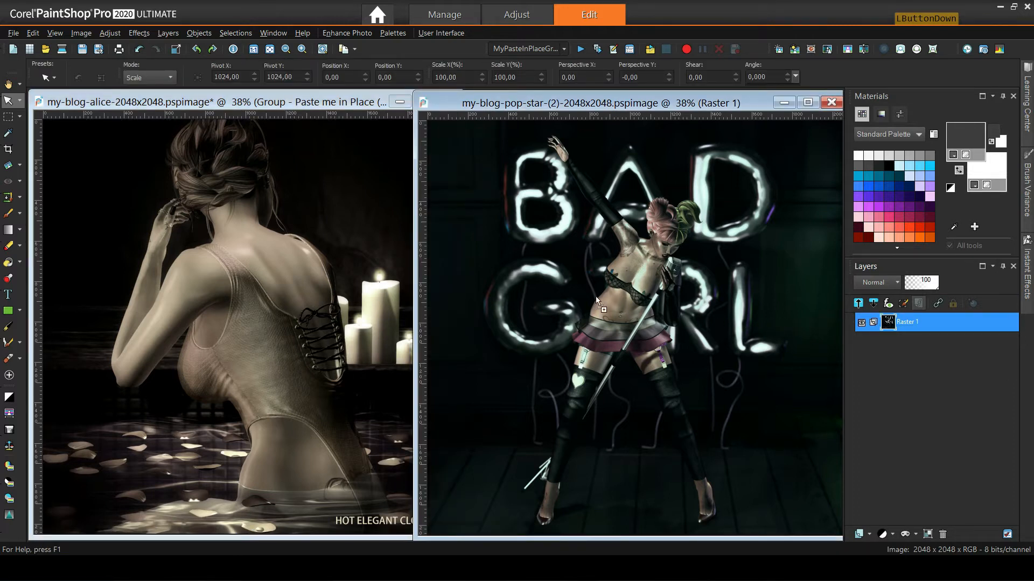
pyautogui.moveTo(542, 262); pyautogui.dragTo(542, 262)
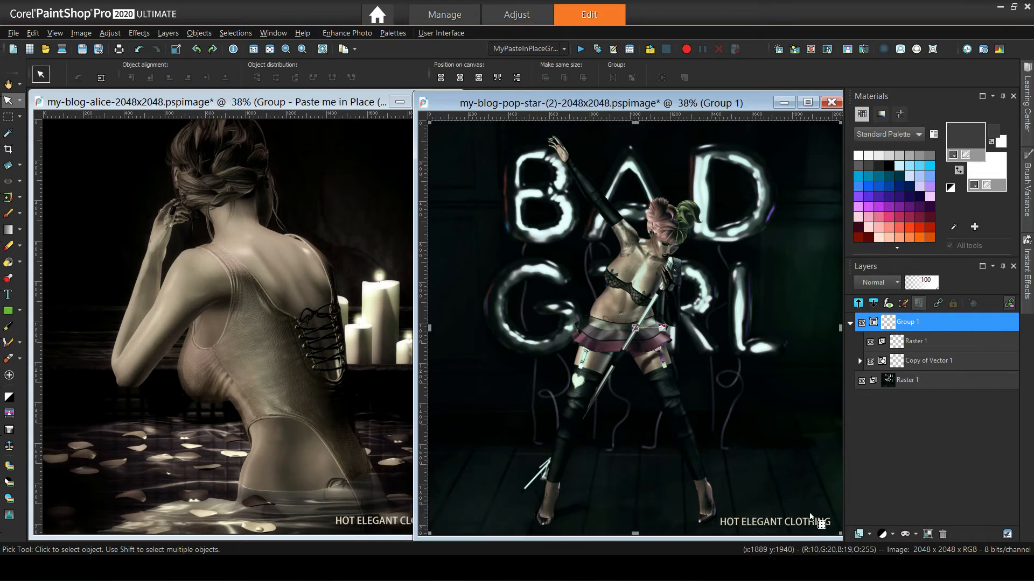
pyautogui.click(141, 50)
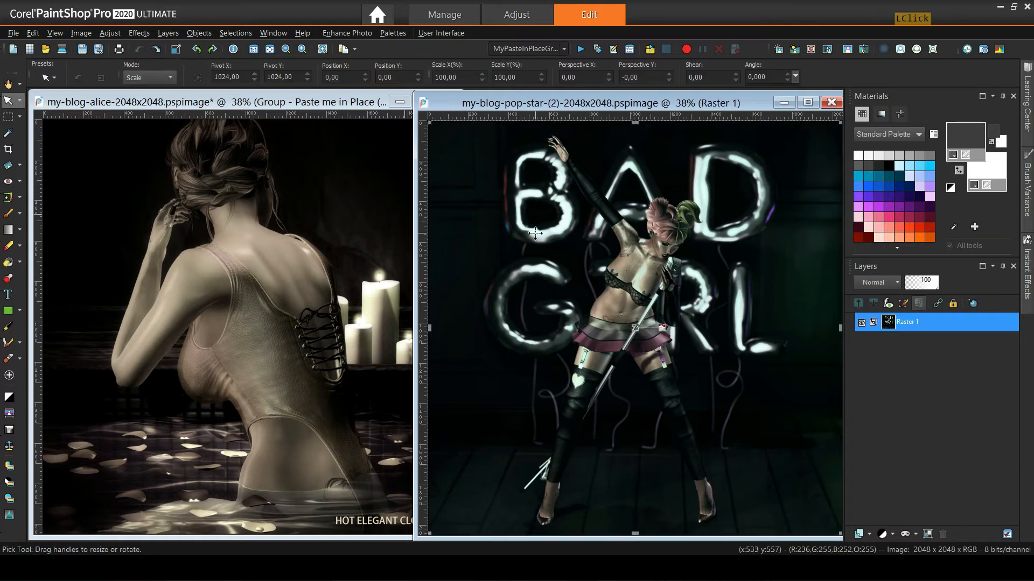
# Copy the "Group - Paste me in Place (and delete me)" layer group from the alice image and paste it as a new layer in the pop-star image.
pyautogui.click(332, 146)
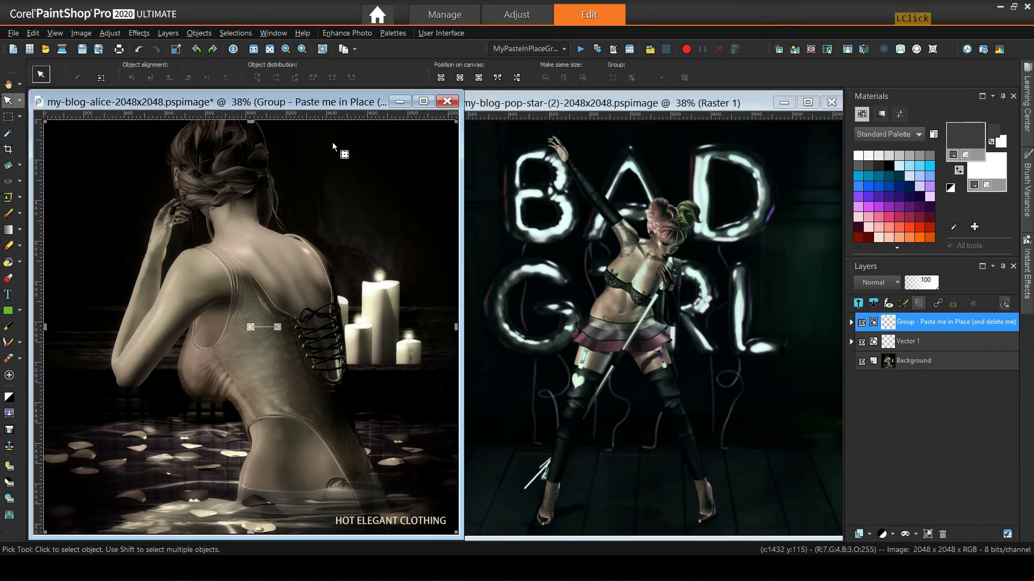
pyautogui.moveTo(892, 323)
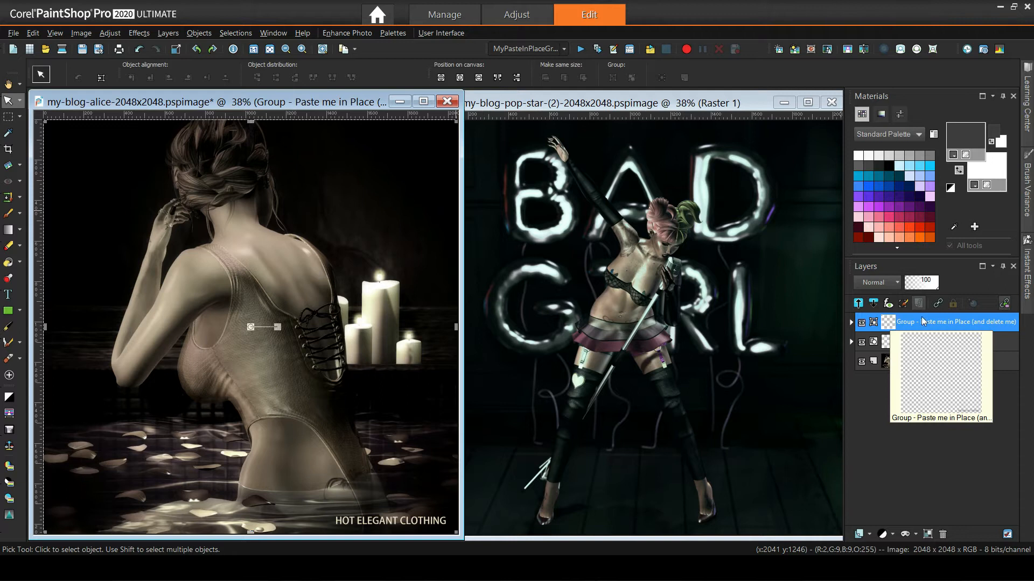
pyautogui.click(38, 34)
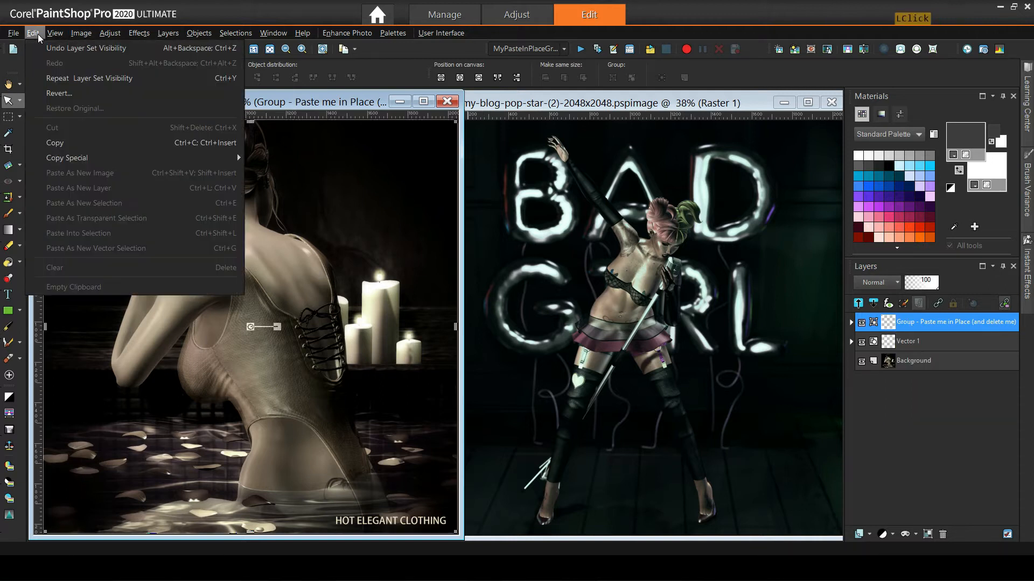
pyautogui.click(70, 140)
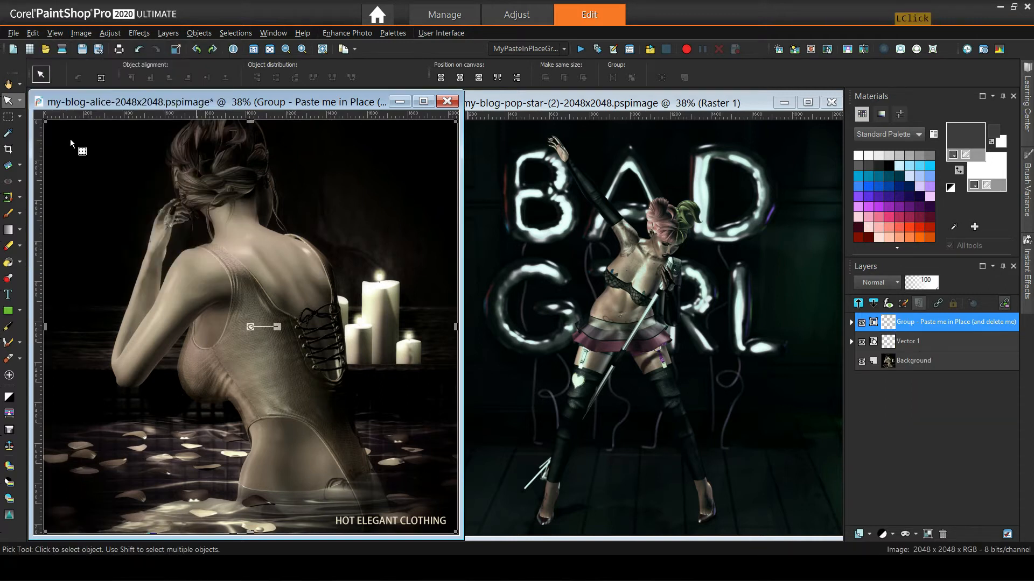
pyautogui.click(560, 105)
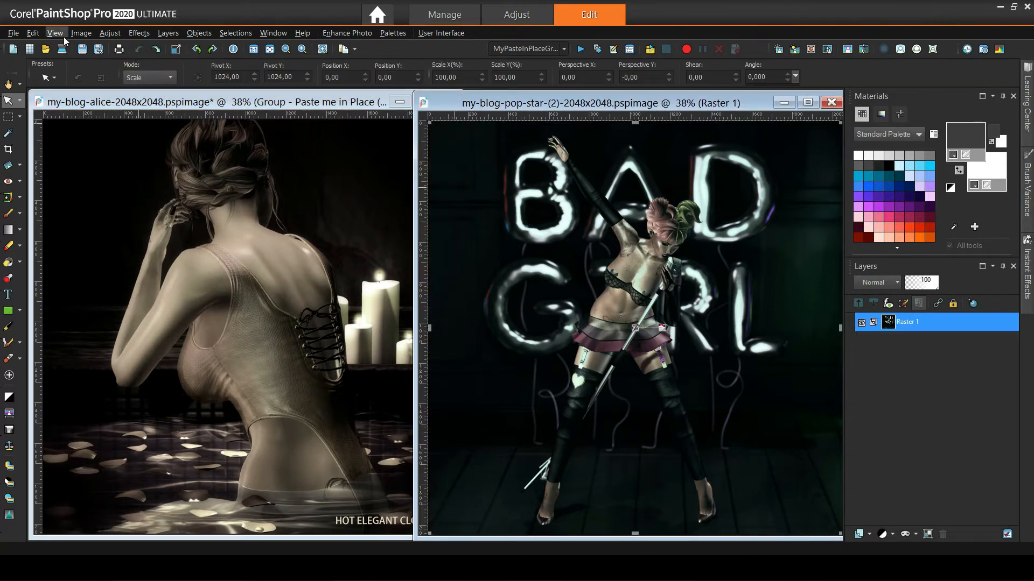
pyautogui.click(33, 33)
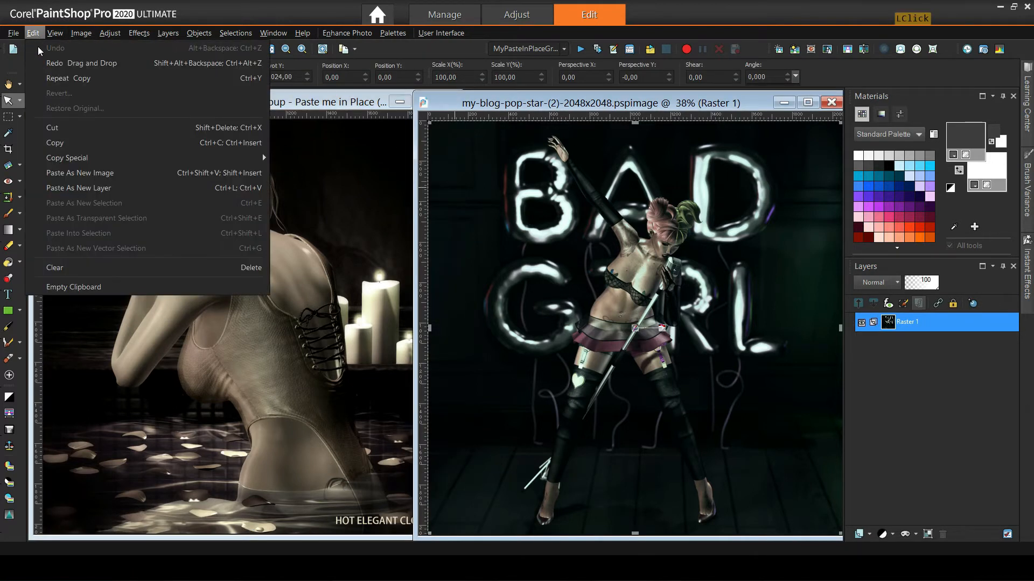
pyautogui.click(93, 189)
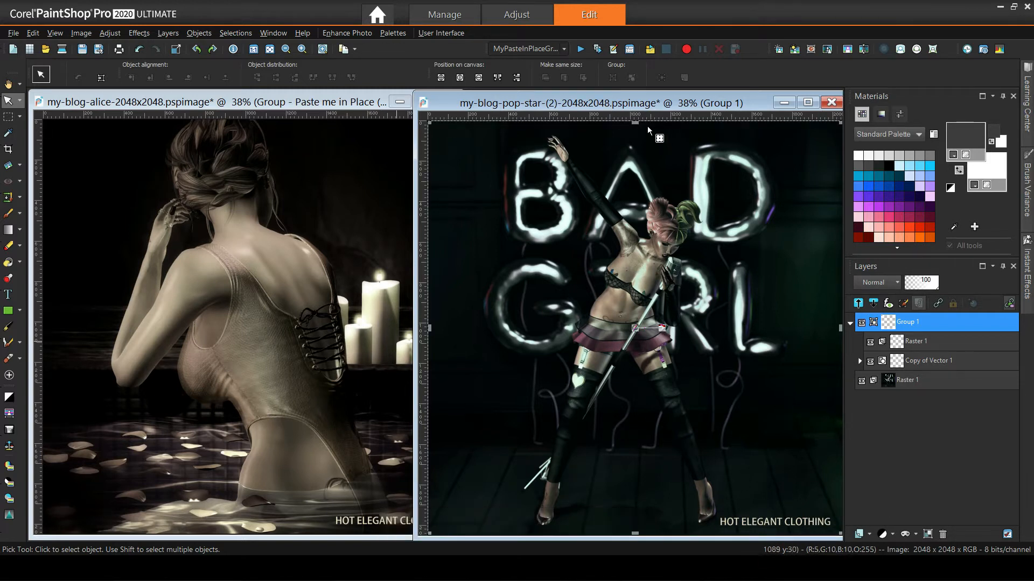
# Ungroup the pasted layer group in the pop-star image and delete its upper Raster 1 layer holding the two corner pixels.
pyautogui.click(611, 100)
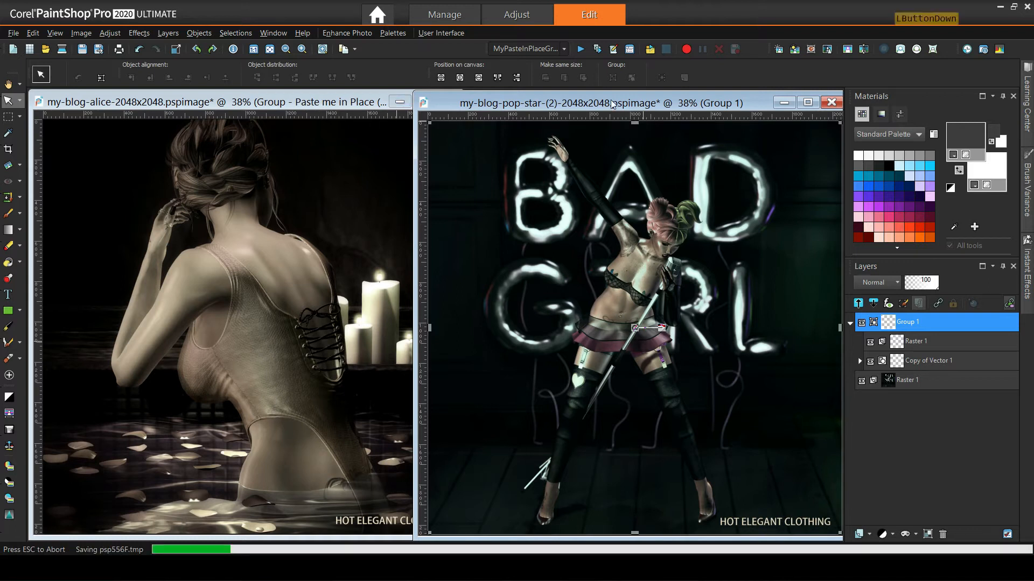
pyautogui.rightClick(905, 327)
pyautogui.click(949, 377)
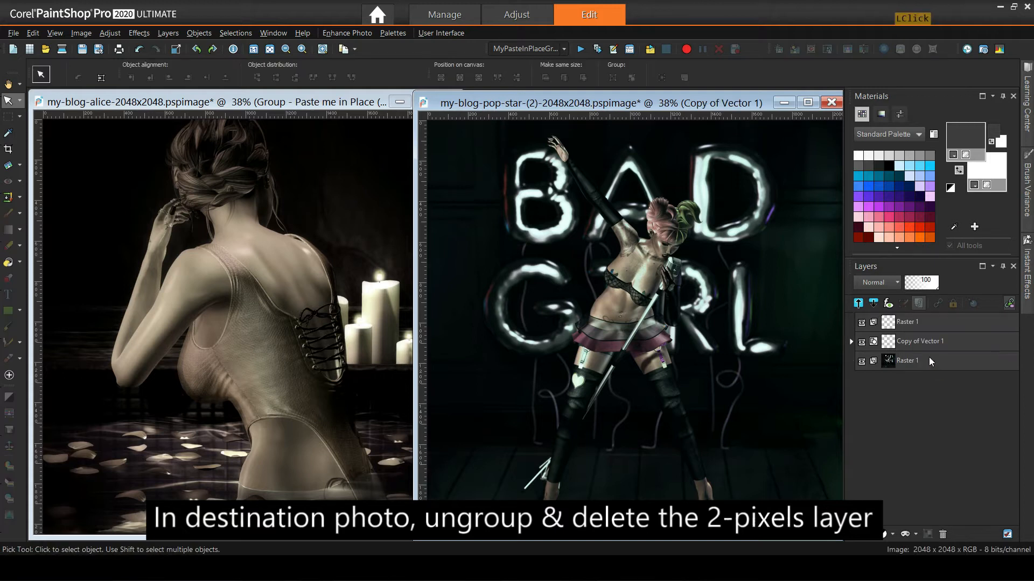
pyautogui.click(905, 322)
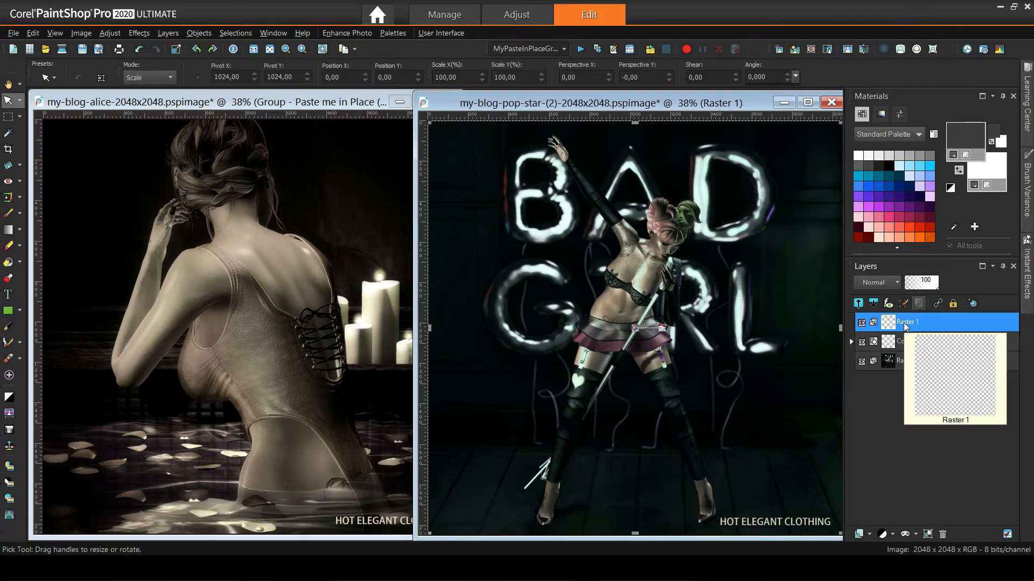
pyautogui.rightClick(904, 326)
pyautogui.click(889, 361)
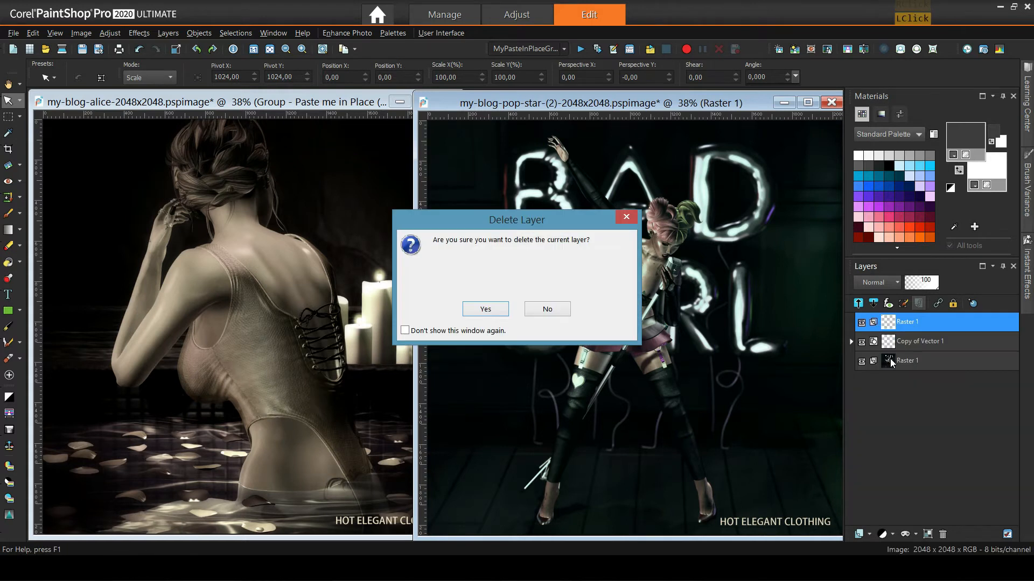
pyautogui.click(485, 309)
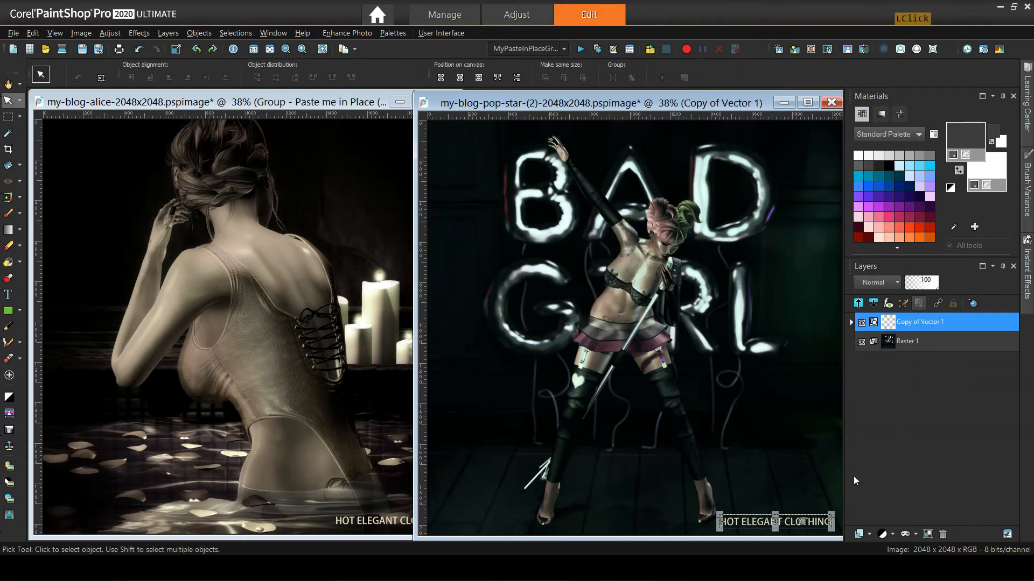
# Delete the "Group - Paste me in Place (and delete me)" layer group and its contents from the alice image.
pyautogui.click(285, 104)
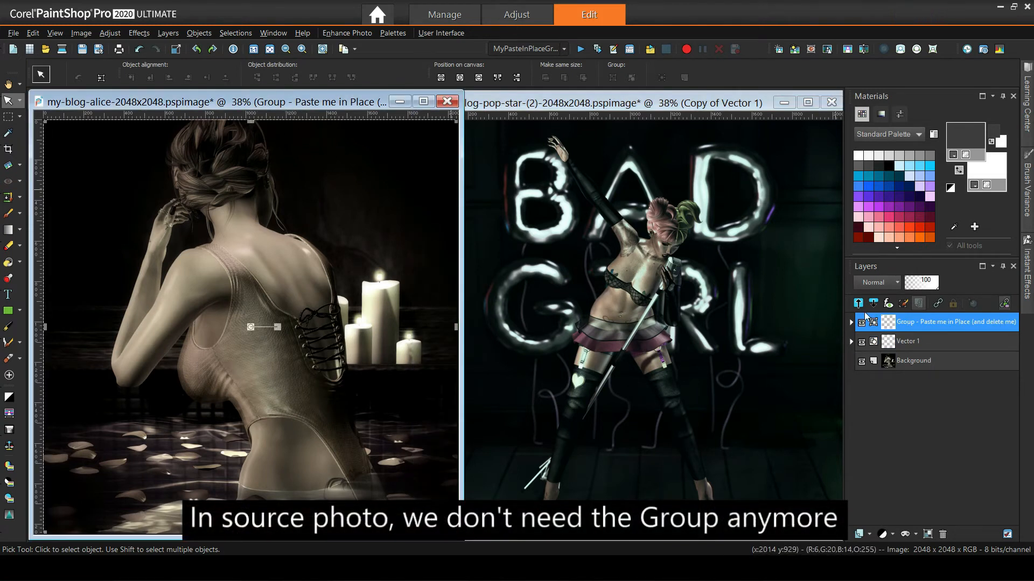
pyautogui.rightClick(906, 322)
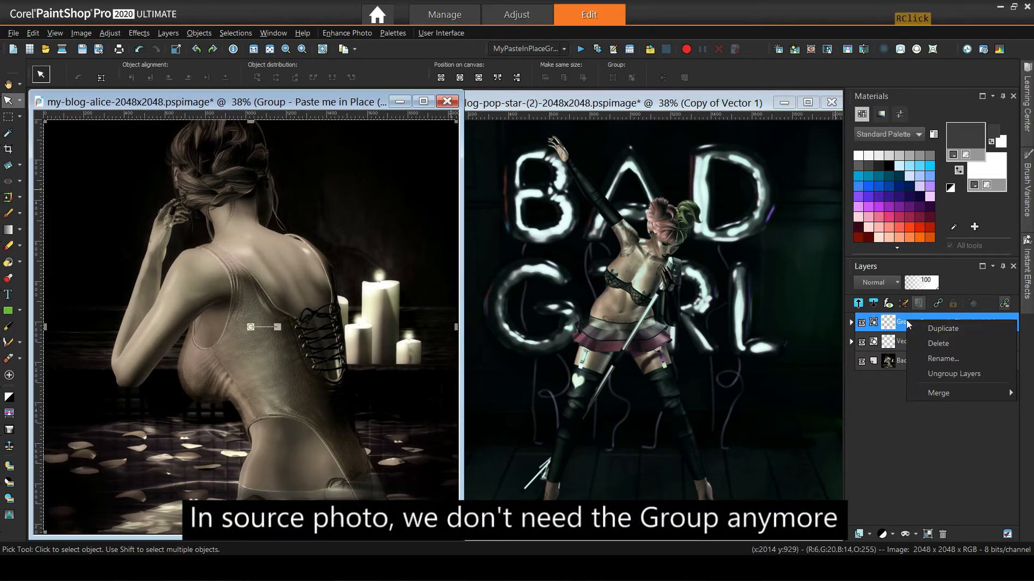
pyautogui.click(931, 344)
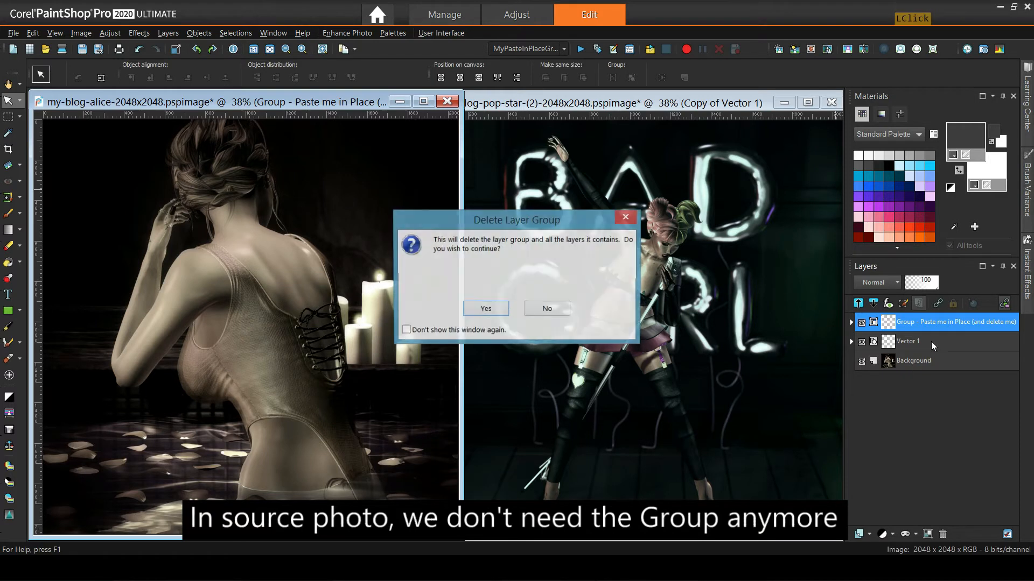
pyautogui.click(485, 310)
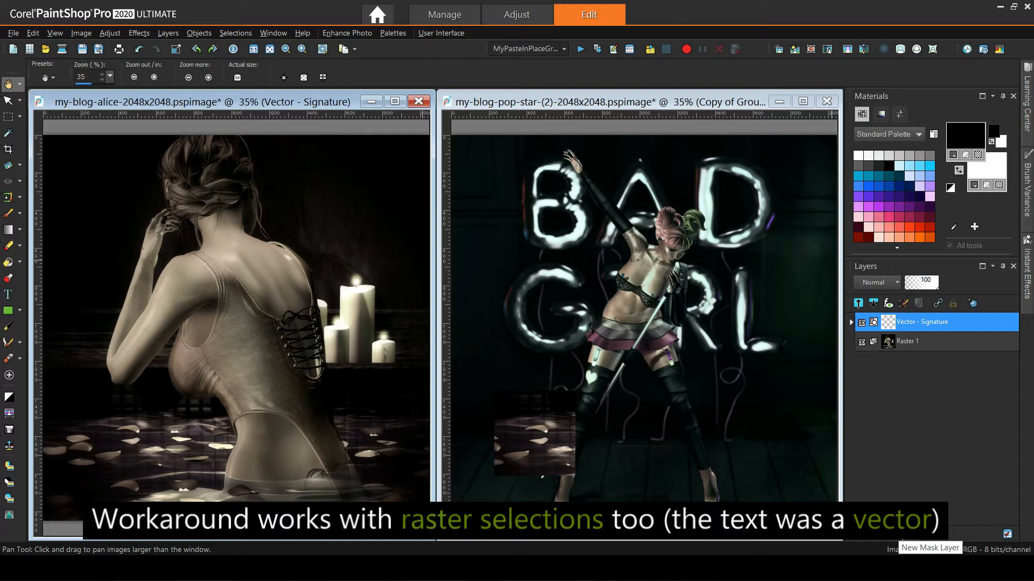
# Make the alice image active and display the open images as tabbed documents.
pyautogui.click(323, 107)
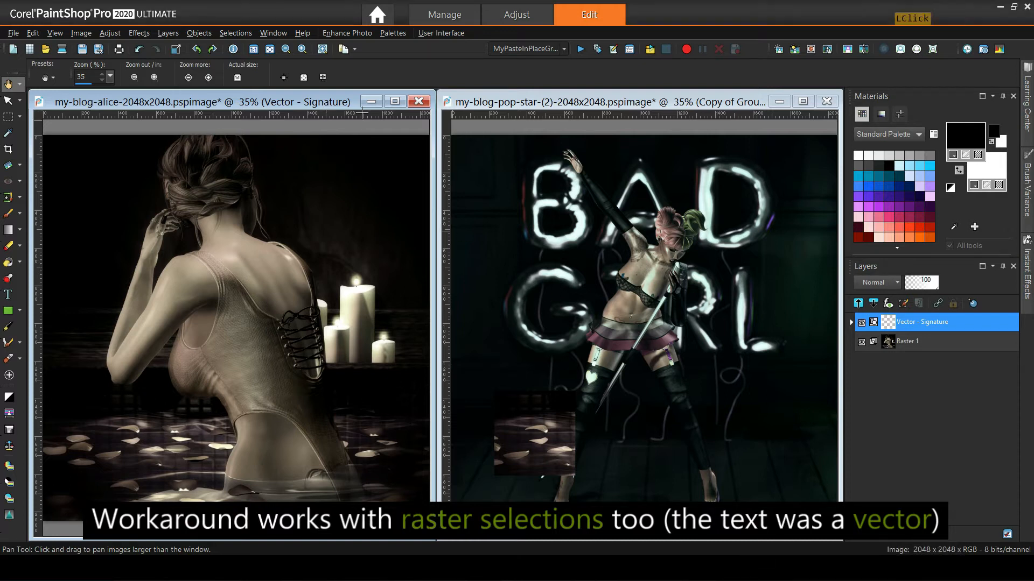
pyautogui.click(269, 33)
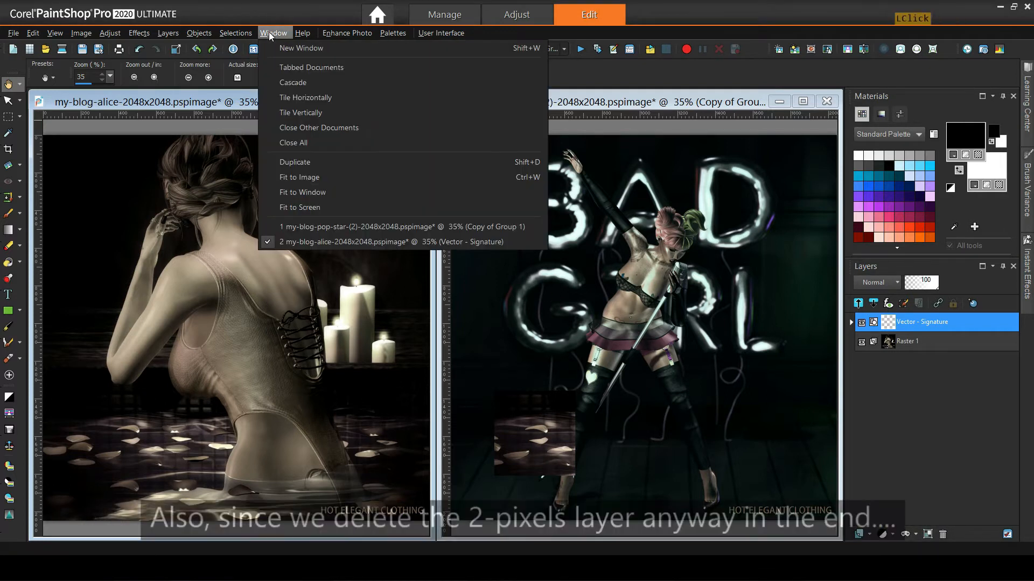
pyautogui.click(331, 68)
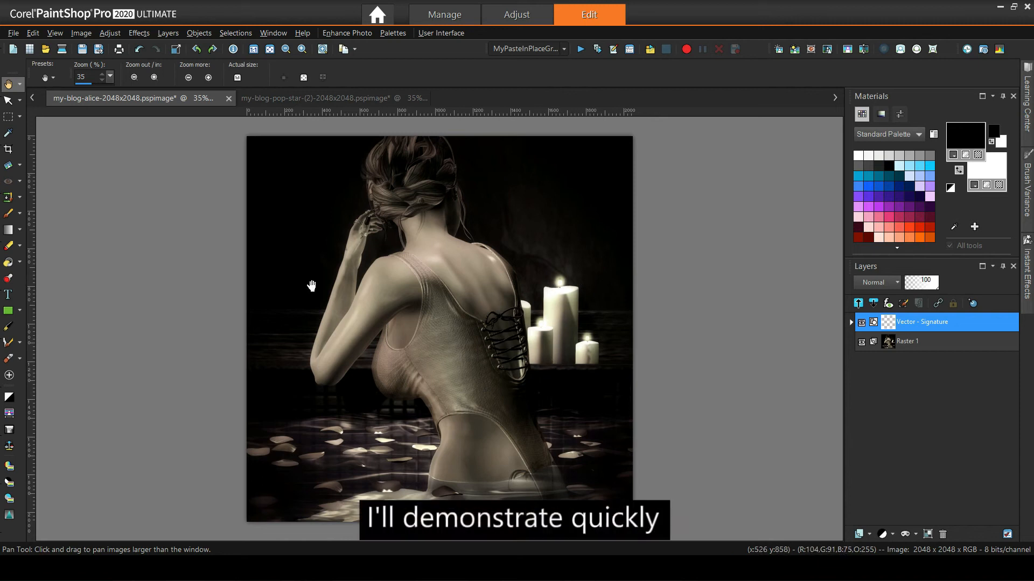
# Outline the group of lit candles in the alice image with the Freehand Selection tool, using the Freehand selection type.
pyautogui.scroll(2, 429, 268)
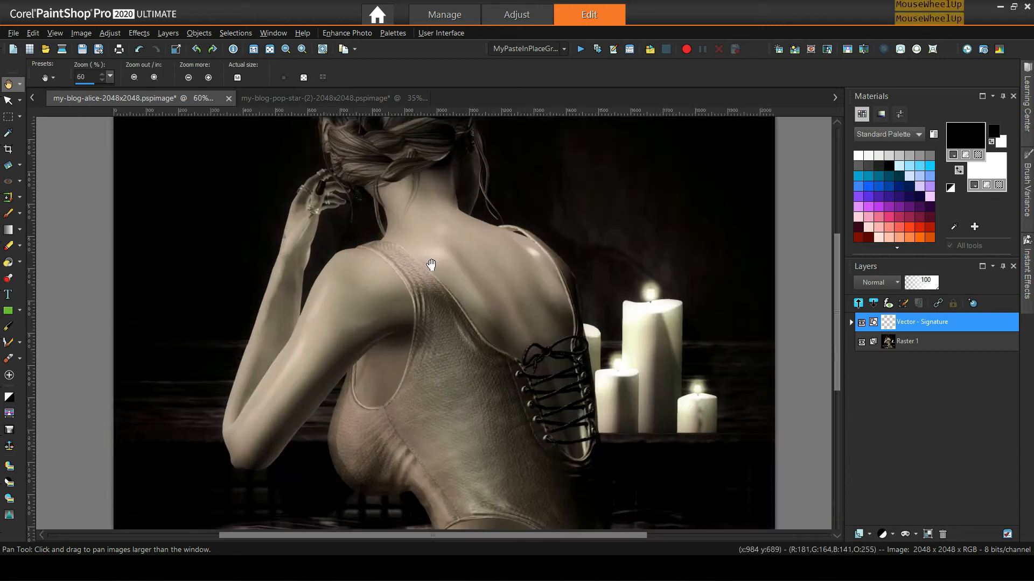
pyautogui.click(22, 117)
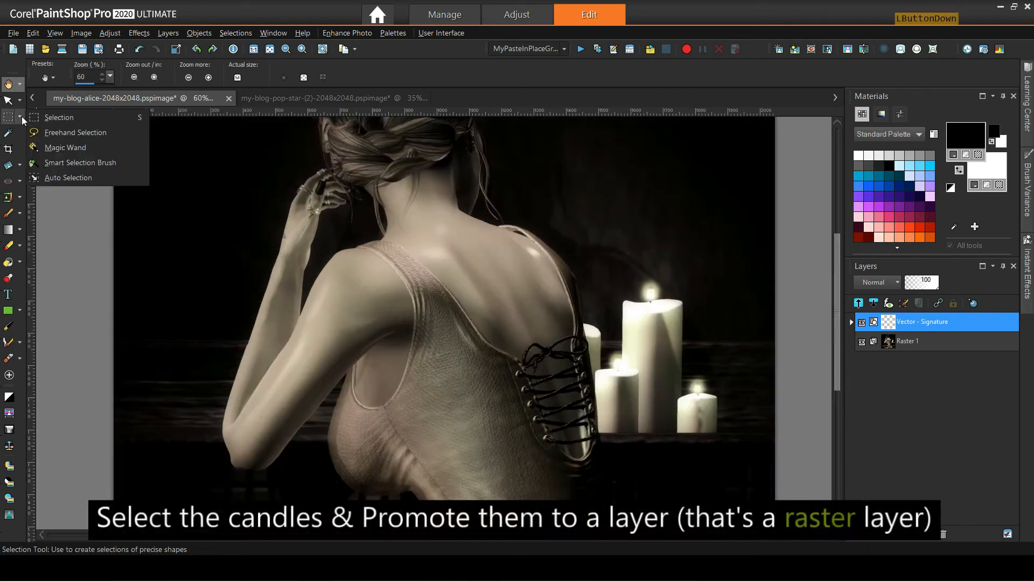
pyautogui.click(64, 128)
pyautogui.click(157, 74)
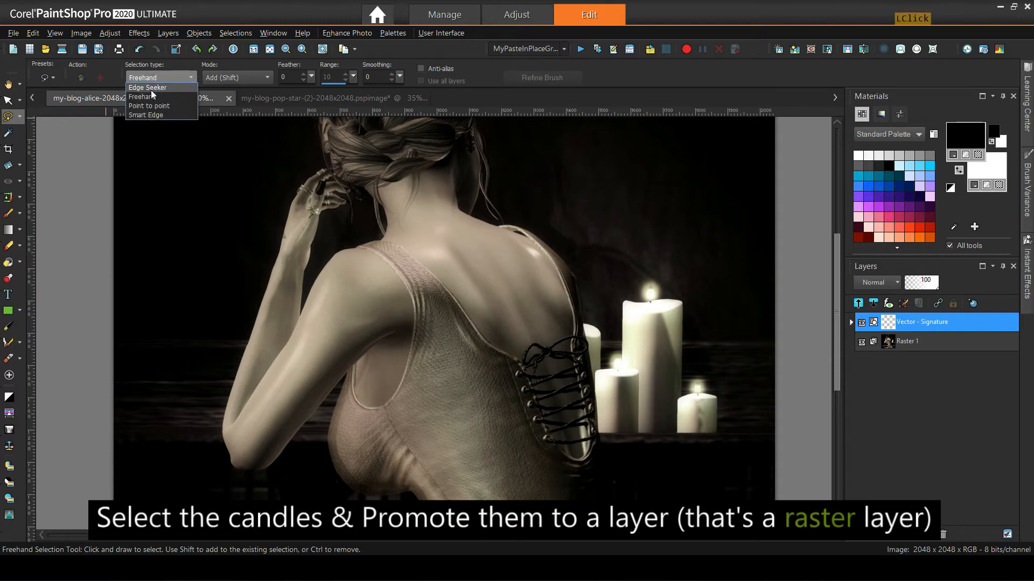
pyautogui.click(151, 95)
pyautogui.scroll(2, 538, 237)
pyautogui.moveTo(573, 146)
pyautogui.mouseDown()
pyautogui.moveTo(530, 199)
pyautogui.moveTo(505, 309)
pyautogui.moveTo(656, 296)
pyautogui.moveTo(572, 145)
pyautogui.mouseUp()
# Promote the candle selection from Raster 1 to its own layer and rename that layer "Candles".
pyautogui.click(915, 341)
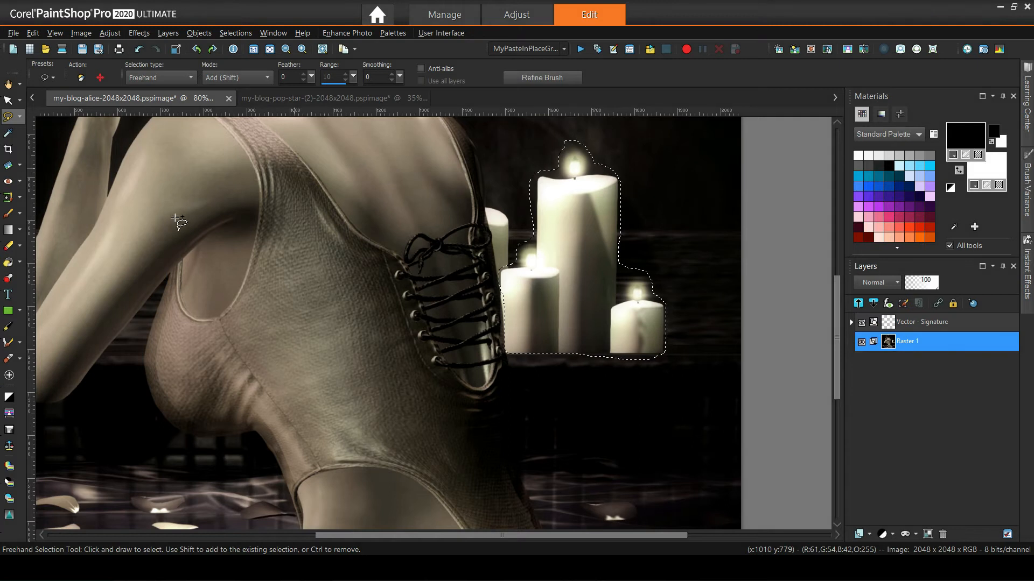
pyautogui.moveTo(916, 350)
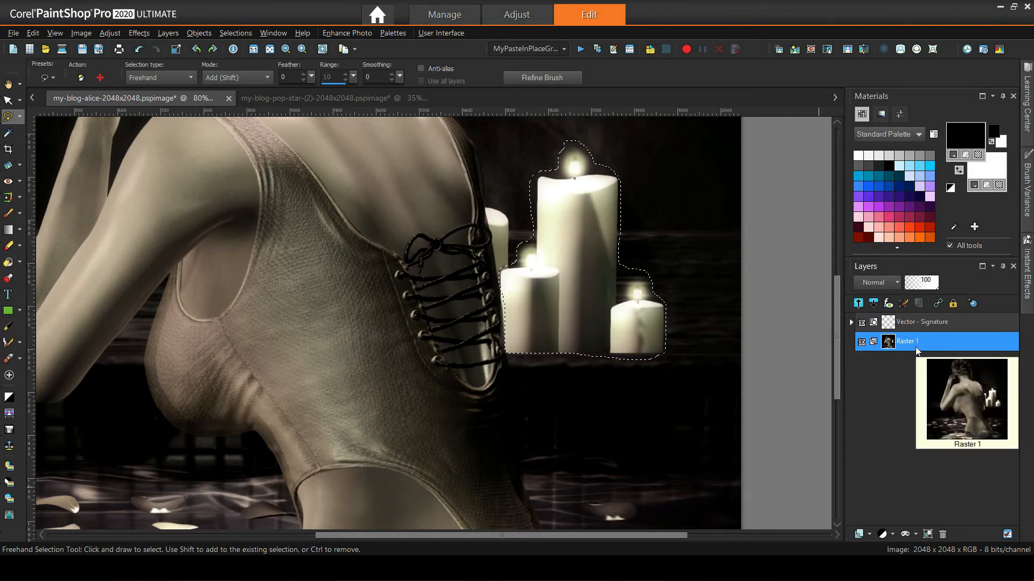
pyautogui.rightClick(915, 343)
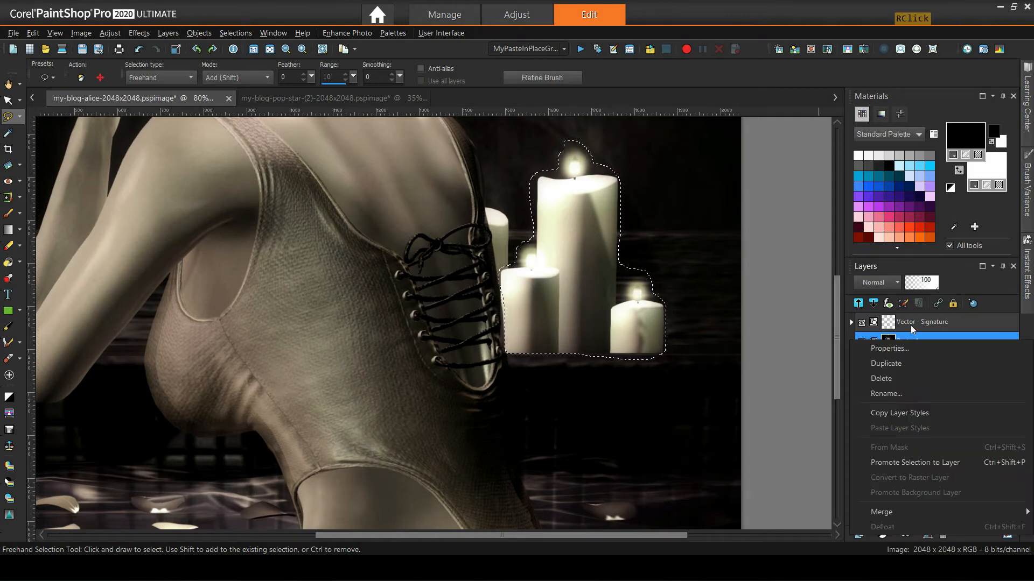
pyautogui.click(913, 464)
pyautogui.click(932, 351)
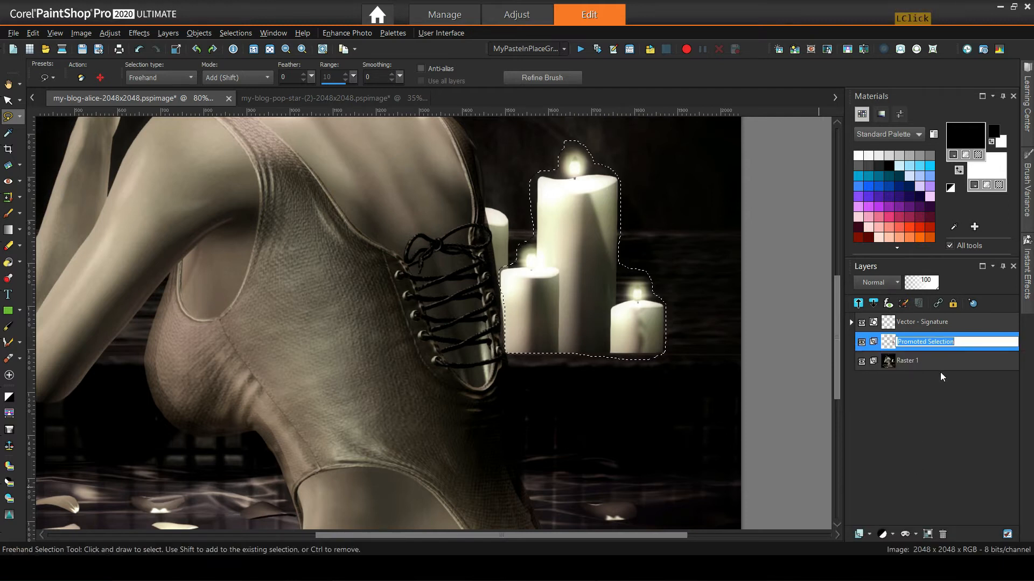
pyautogui.write('Can')
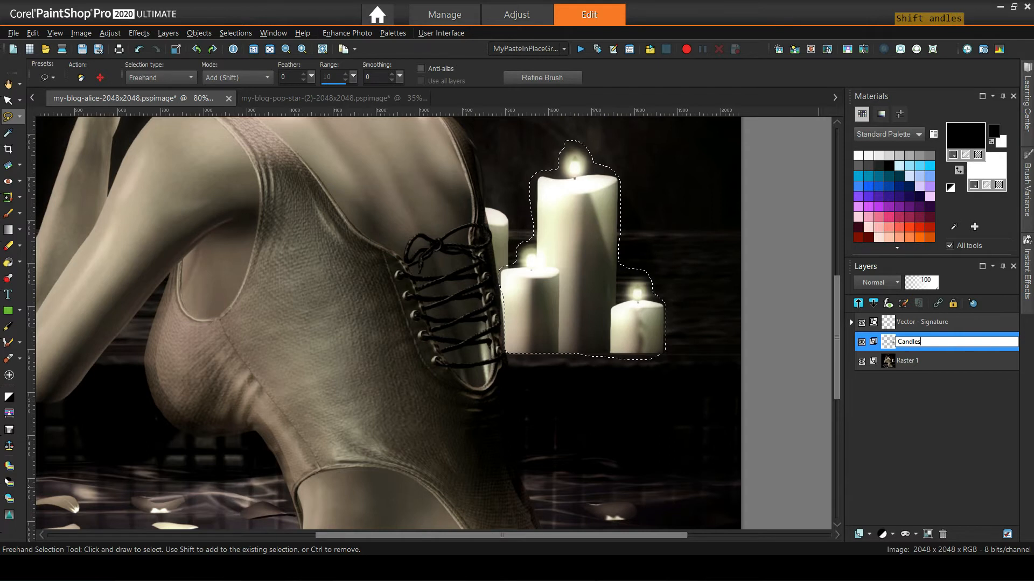
pyautogui.write('dles')
pyautogui.press('Return')
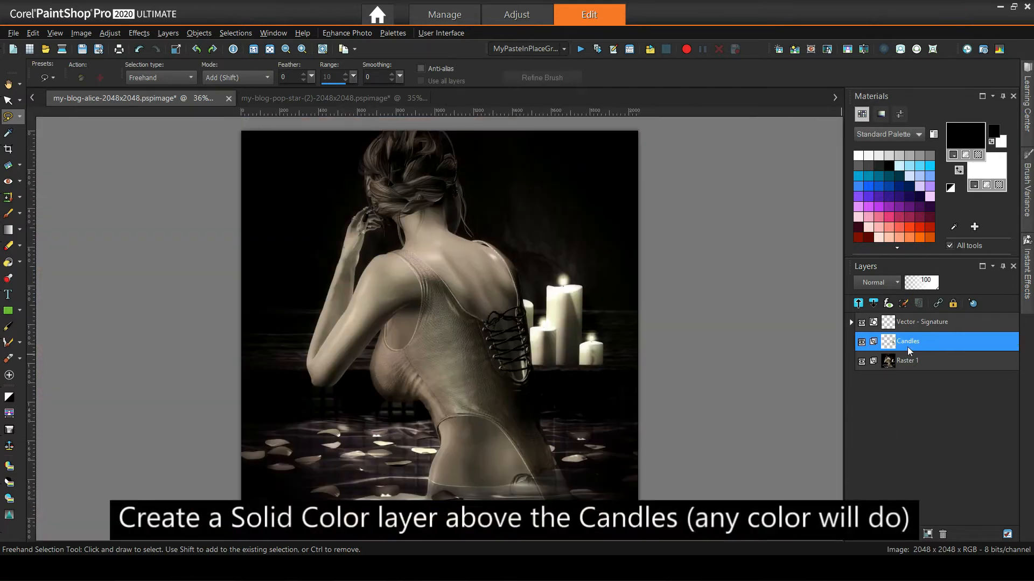
# Add a new raster layer above the Candles layer in the alice image and flood fill it with solid black.
pyautogui.click(866, 539)
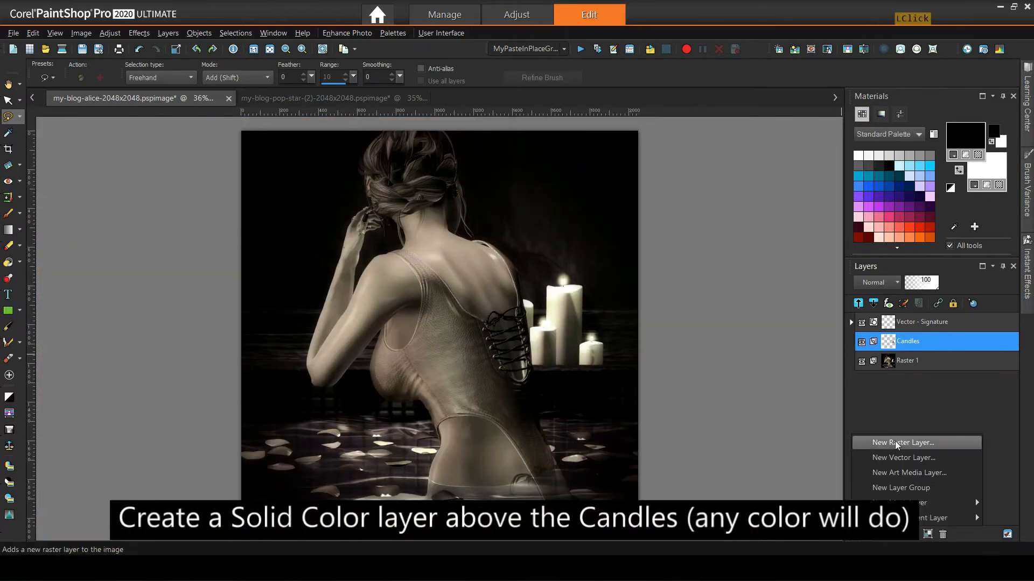
pyautogui.click(895, 441)
pyautogui.click(464, 433)
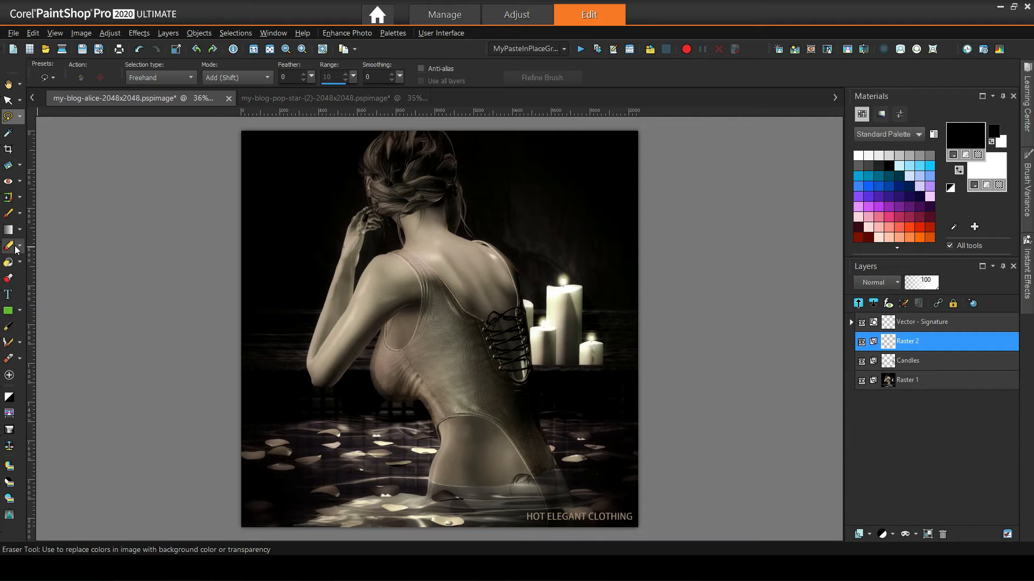
pyautogui.click(19, 263)
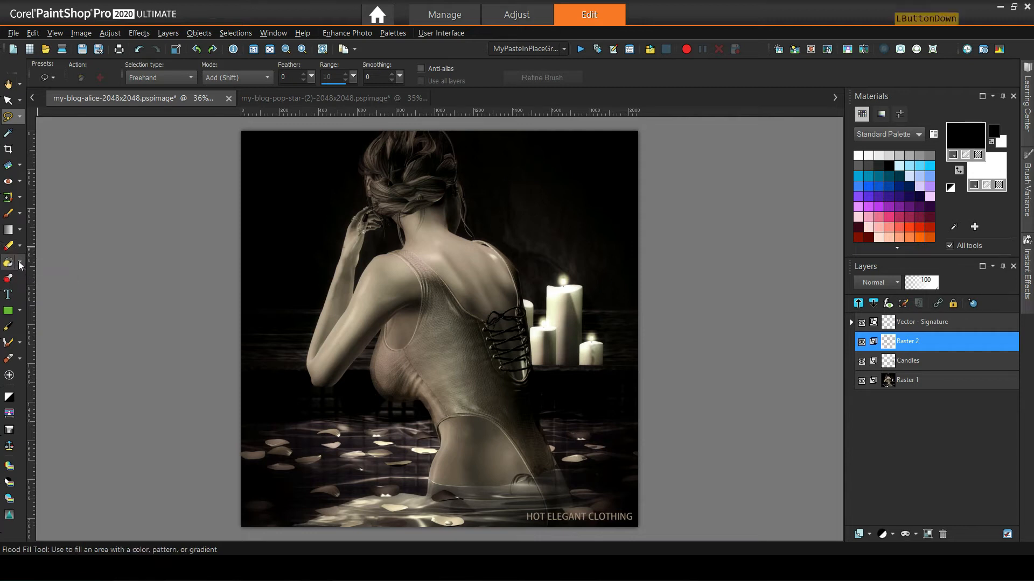
pyautogui.click(59, 261)
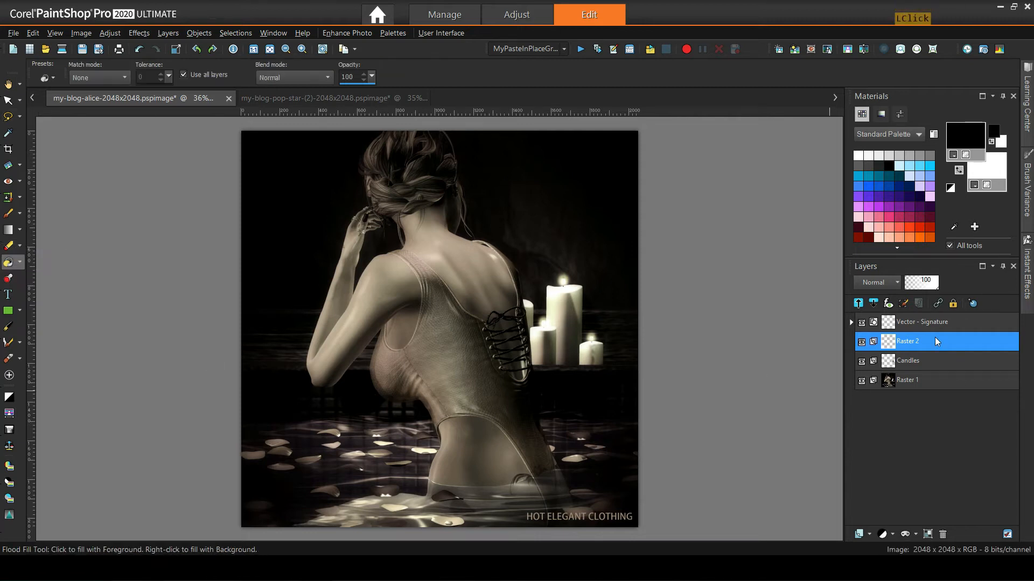
pyautogui.click(447, 300)
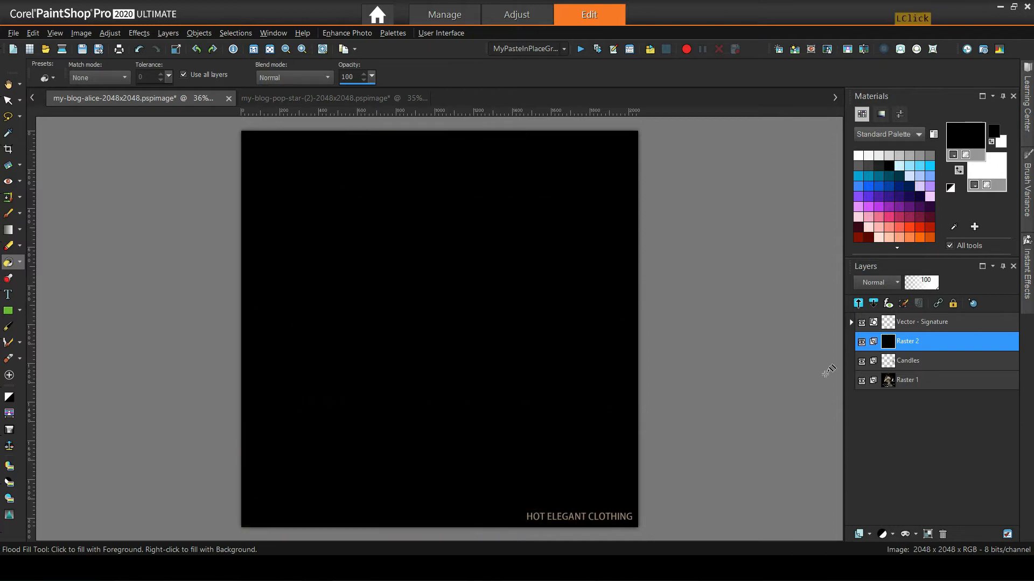
# Group the black Raster 2 layer with the Candles layer, naming the group "Group - Paste me in Place & Delete me".
pyautogui.press('ctrl')
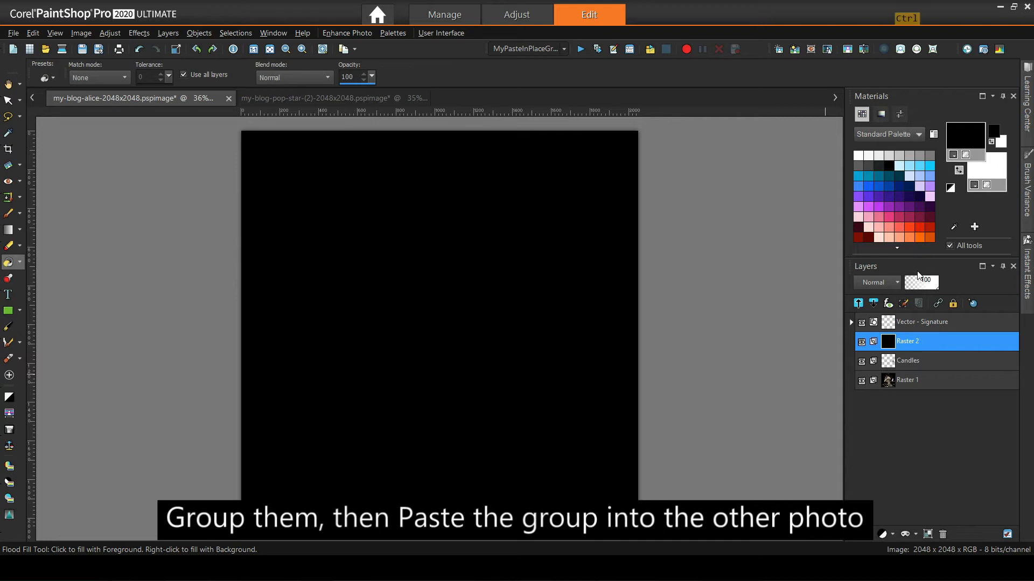
pyautogui.keyDown('ctrl'); pyautogui.click(904, 357); pyautogui.keyUp('ctrl')
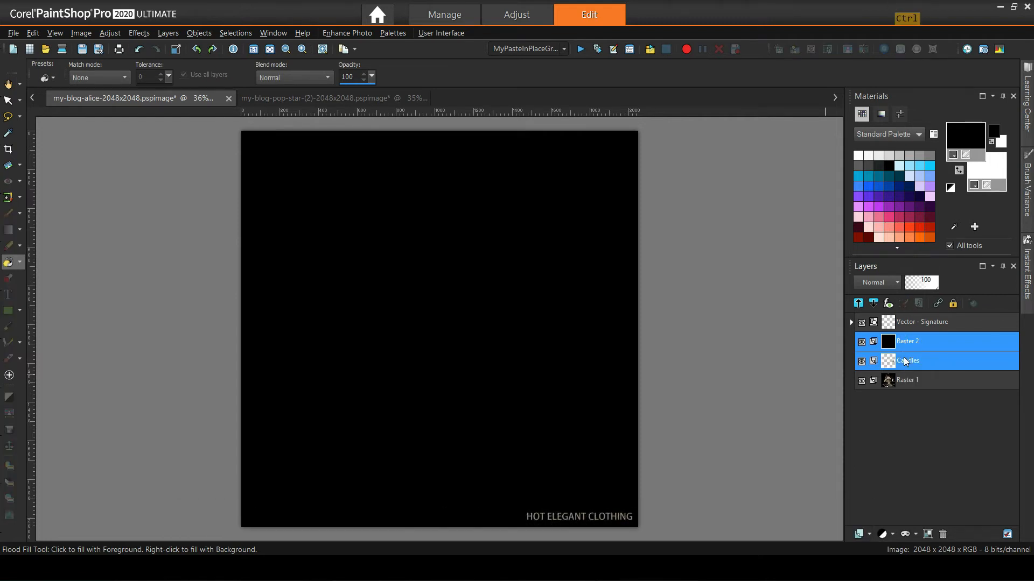
pyautogui.click(927, 534)
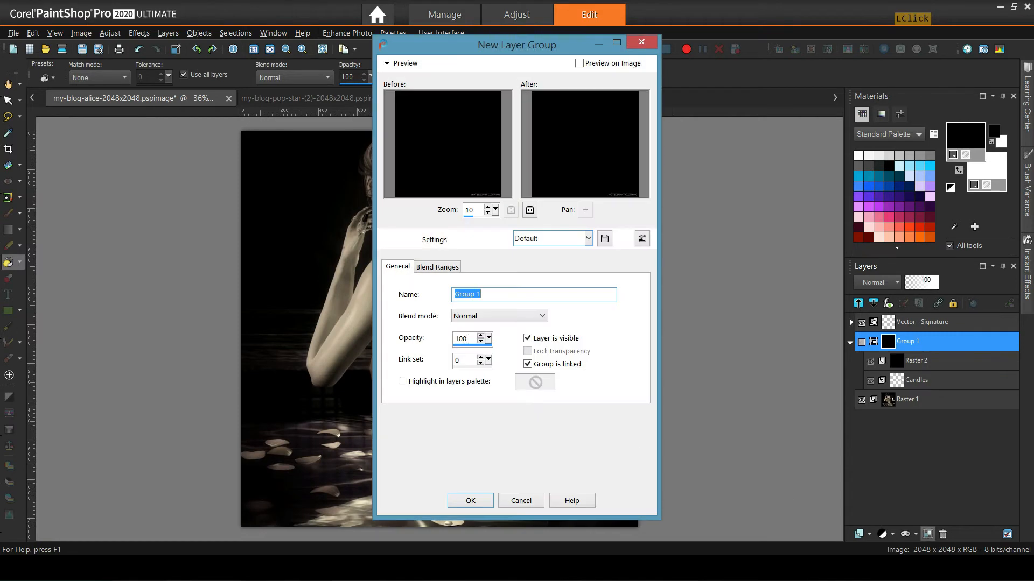
pyautogui.write('Group - Paste me in Place & Delete me')
pyautogui.click(470, 501)
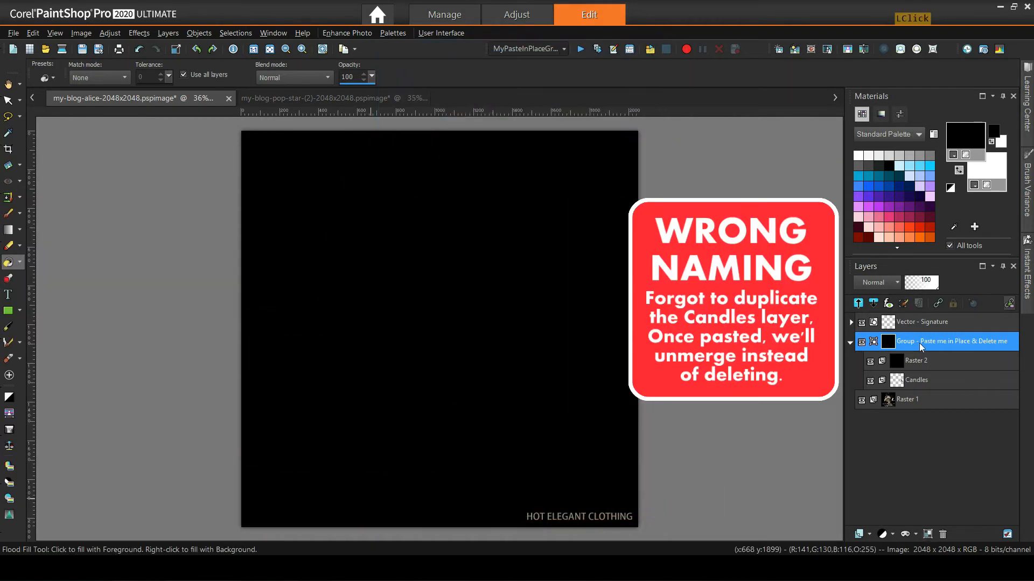
# Copy the "Group - Paste me in Place & Delete me" layer group from the alice image into the pop-star image.
pyautogui.click(914, 346)
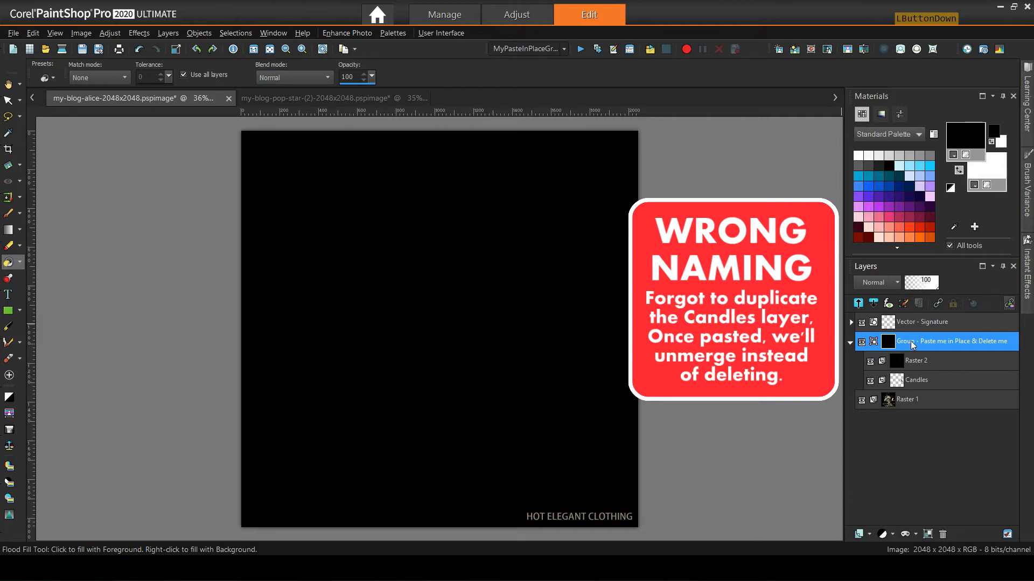
pyautogui.moveTo(360, 113); pyautogui.dragTo(350, 105)
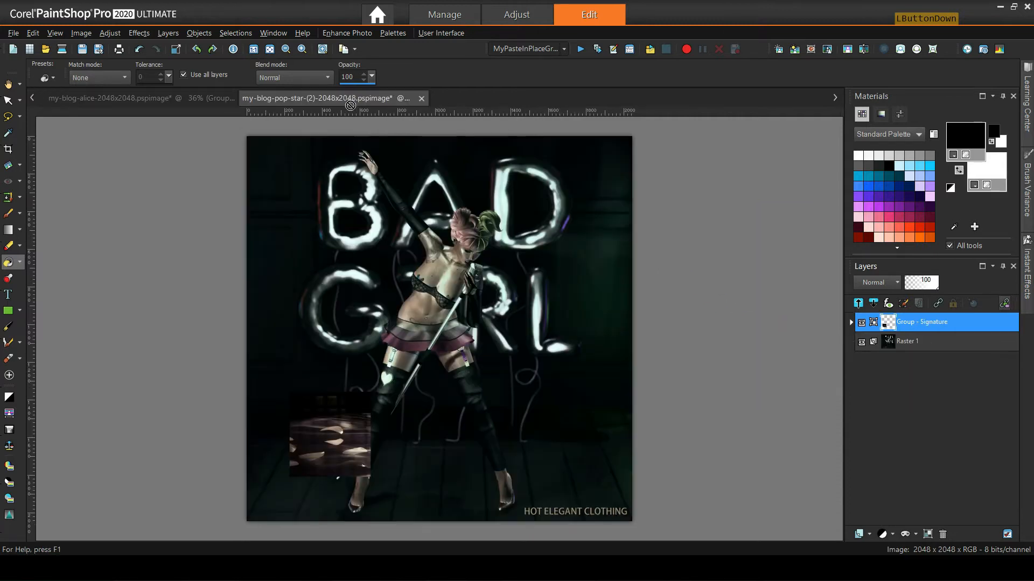
pyautogui.moveTo(465, 344); pyautogui.dragTo(466, 344)
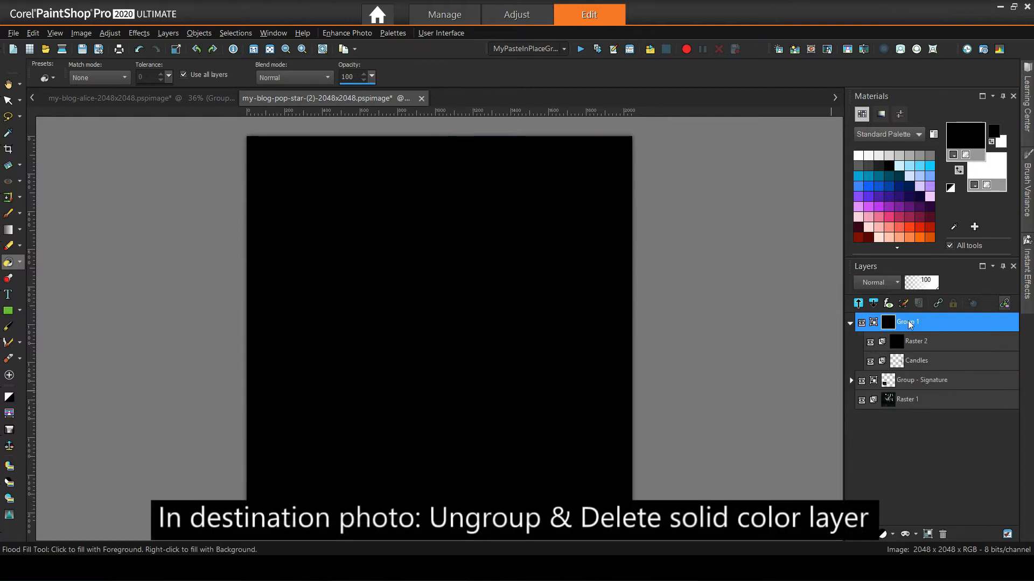
# Ungroup the pasted layer group in the pop-star image and delete its solid black Raster 2 layer.
pyautogui.rightClick(909, 324)
pyautogui.click(934, 375)
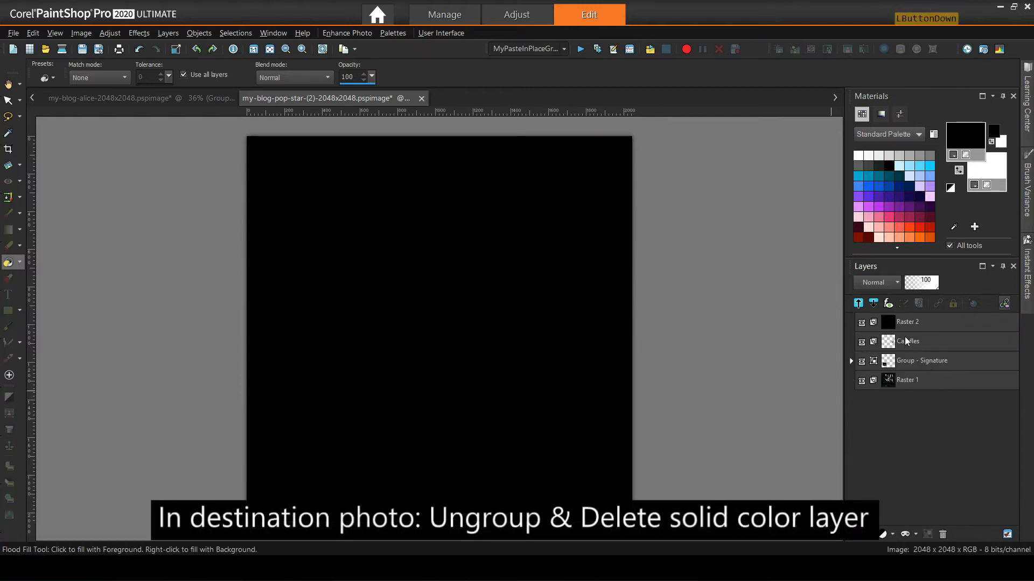
pyautogui.rightClick(902, 320)
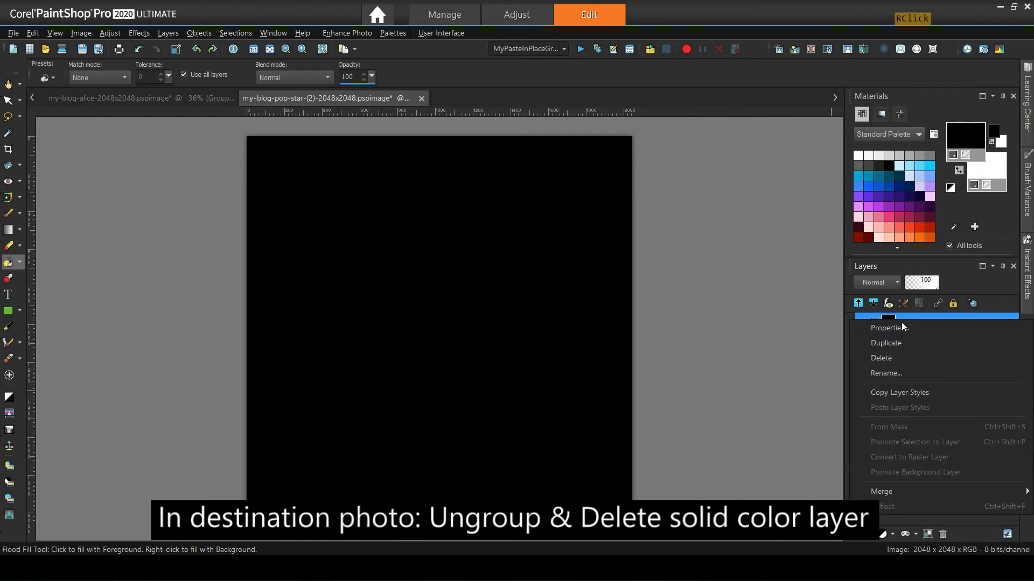
pyautogui.click(888, 354)
pyautogui.click(503, 311)
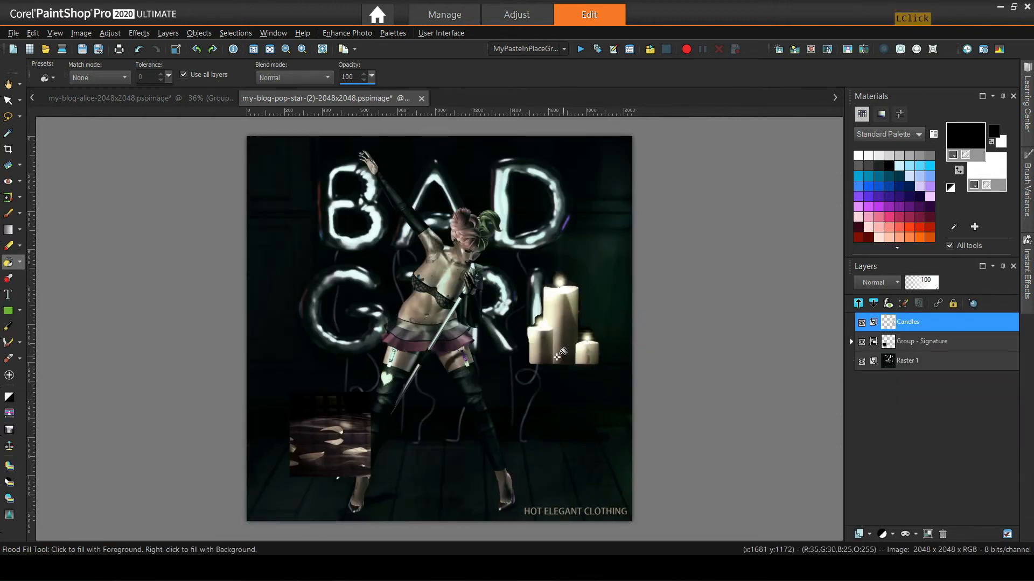
# Turn off tabbed documents so both images show in separate windows, and make the alice image active.
pyautogui.click(273, 33)
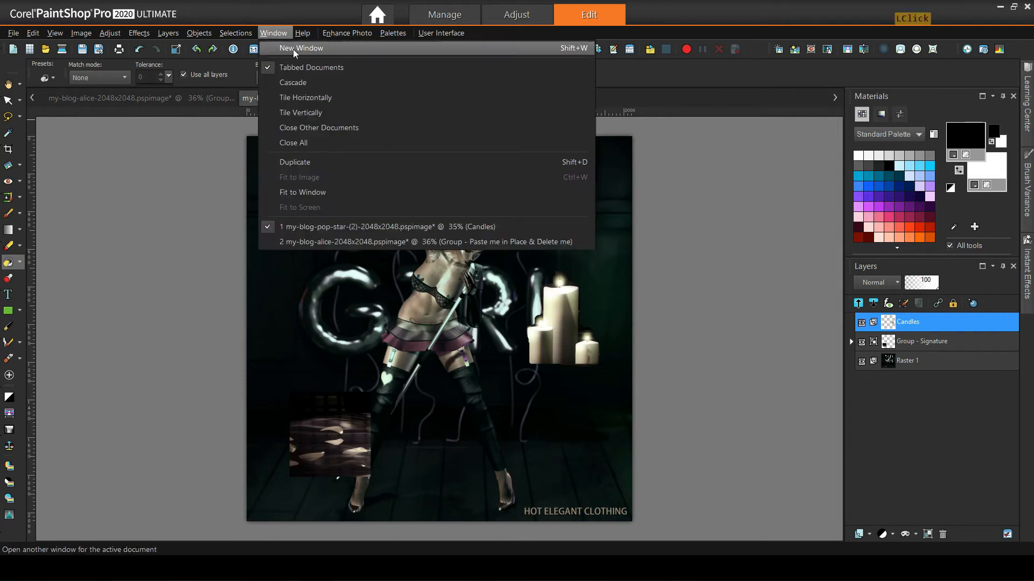
pyautogui.click(302, 67)
pyautogui.scroll(-1, 265, 155)
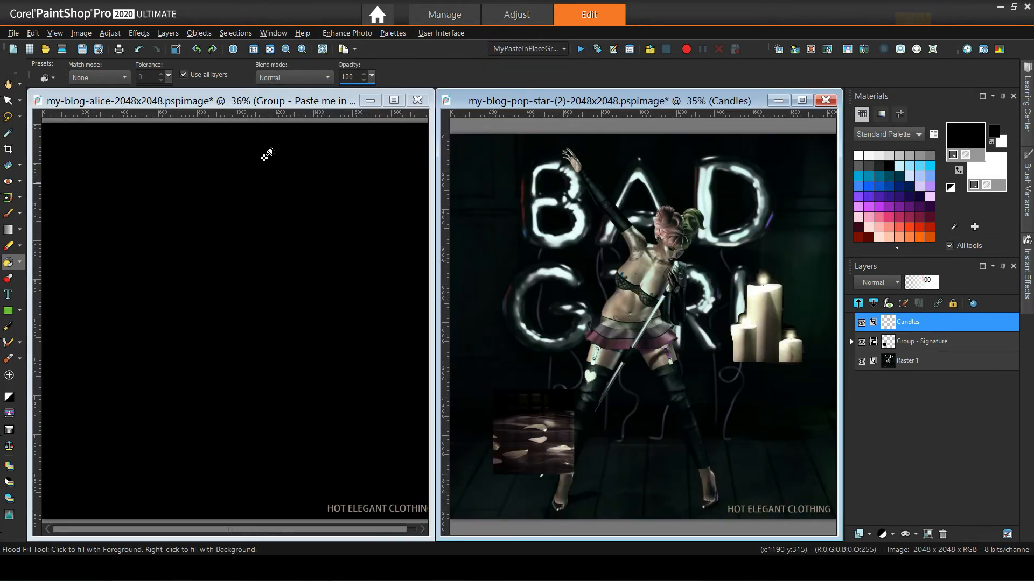
pyautogui.scroll(3, 307, 188)
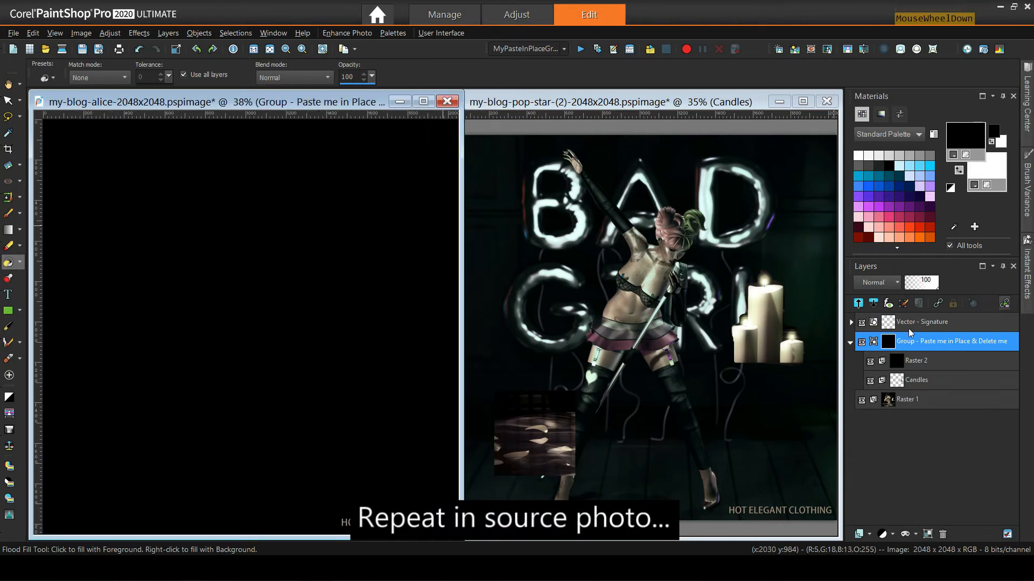
# Ungroup "Group - Paste me in Place & Delete me" in the alice image and delete its solid black Raster 2 layer.
pyautogui.rightClick(914, 350)
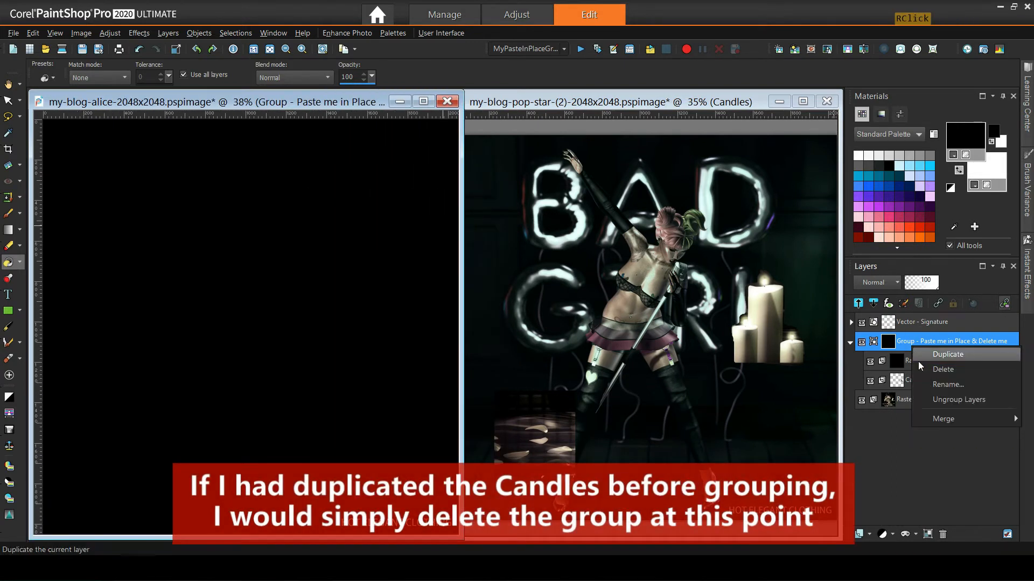
pyautogui.click(940, 405)
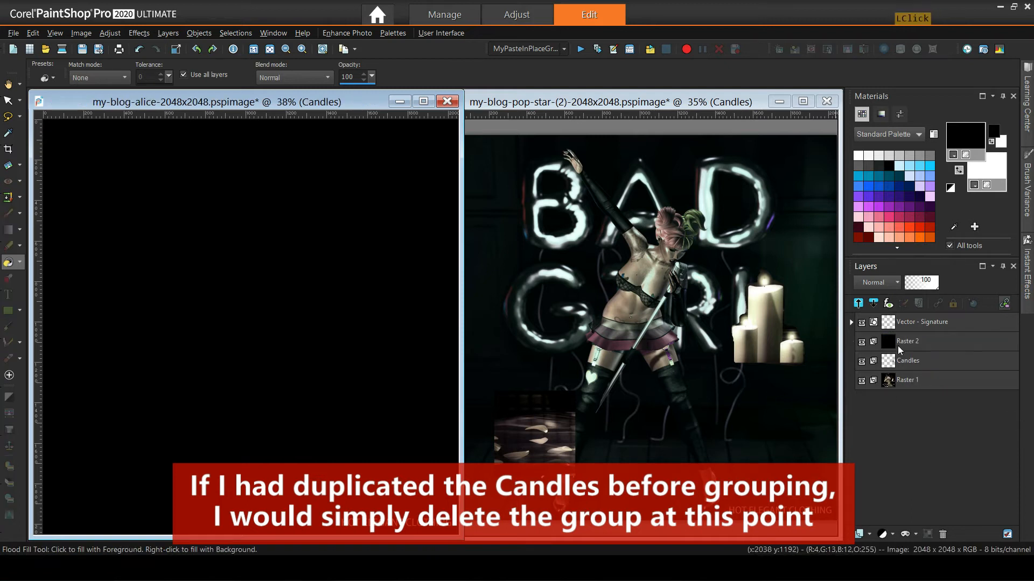
pyautogui.rightClick(913, 344)
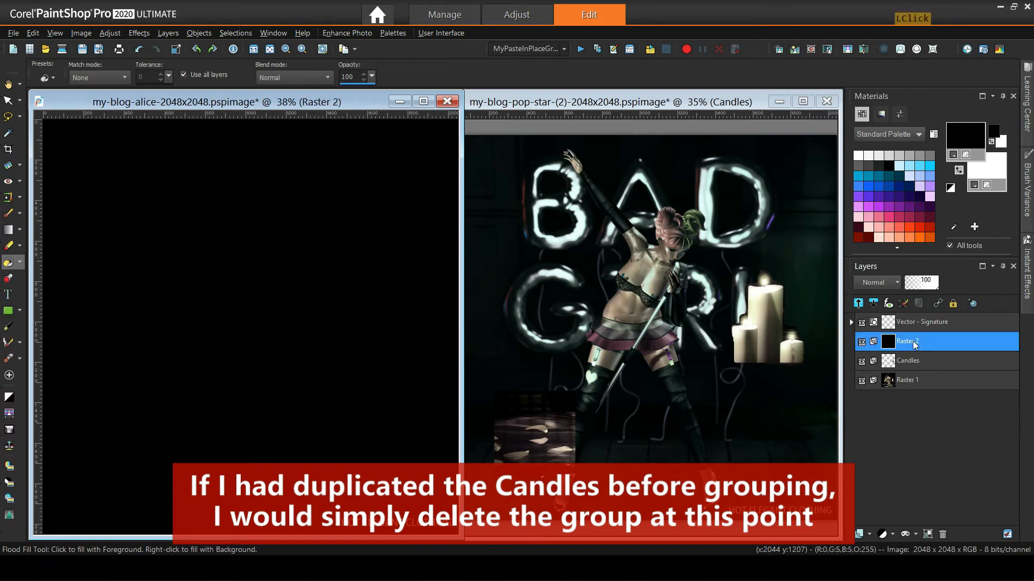
pyautogui.click(886, 377)
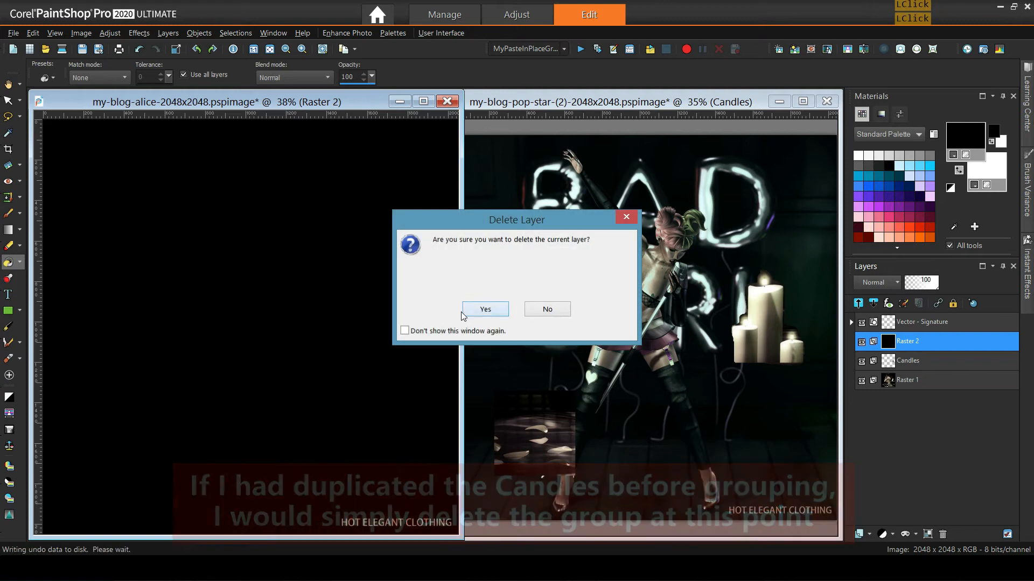
pyautogui.click(485, 308)
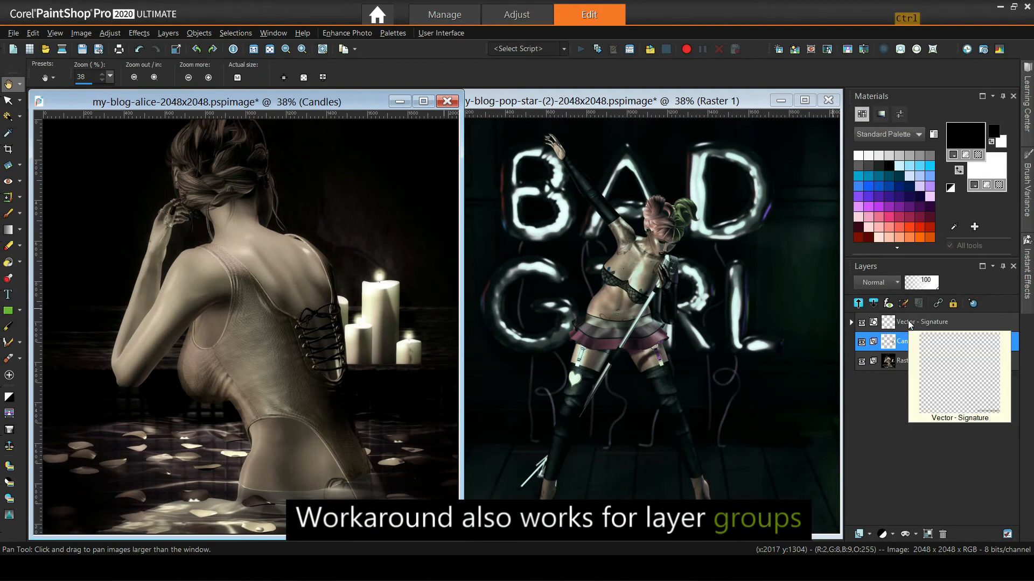
# Group the Vector - Signature and Candles layers of the alice image under the name "Group - Sig & Candles".
pyautogui.keyDown('ctrl'); pyautogui.click(909, 323); pyautogui.keyUp('ctrl')
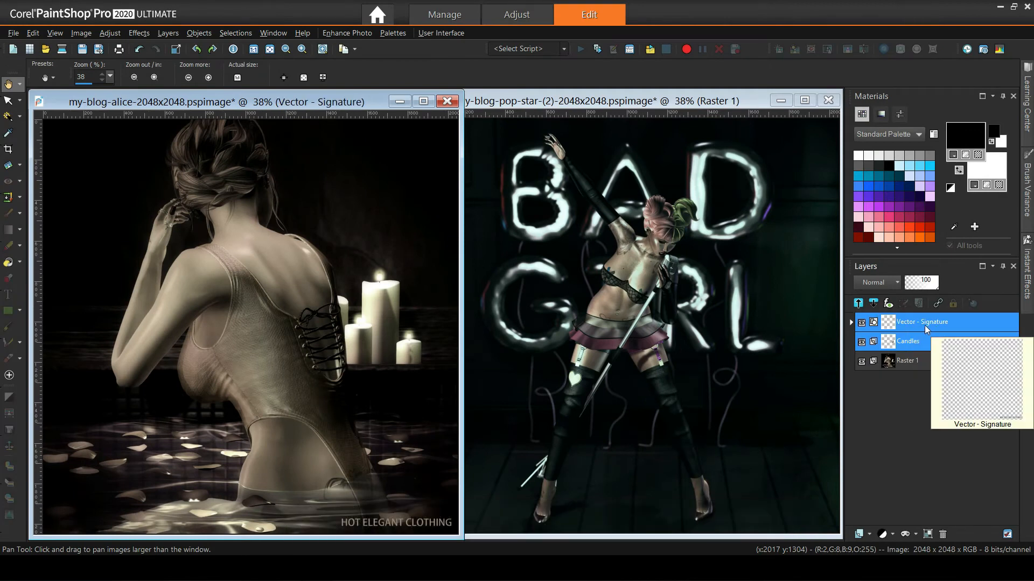
pyautogui.click(927, 535)
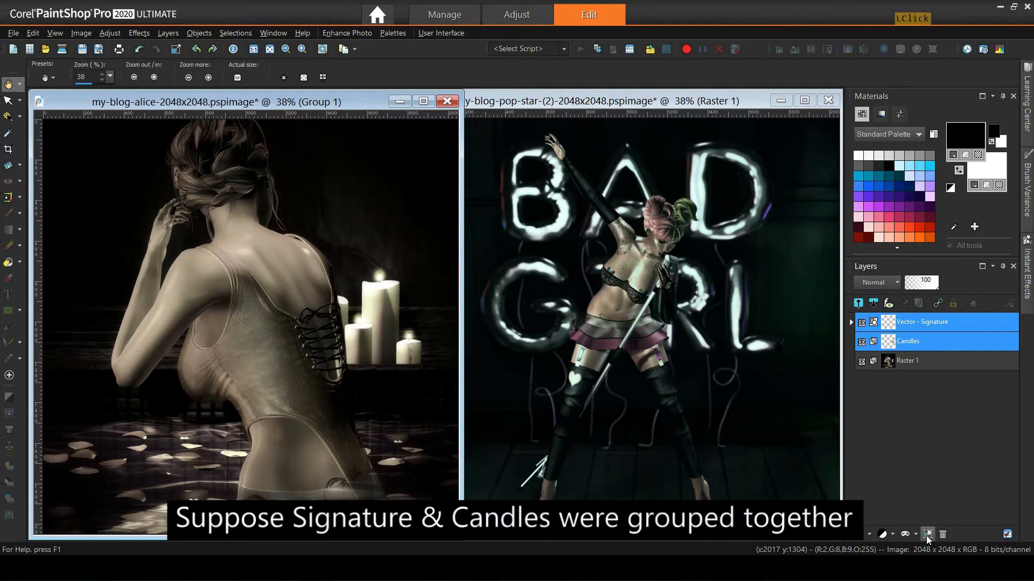
pyautogui.press('BackSpace')
pyautogui.write('- Sig & Candles')
pyautogui.press('Return')
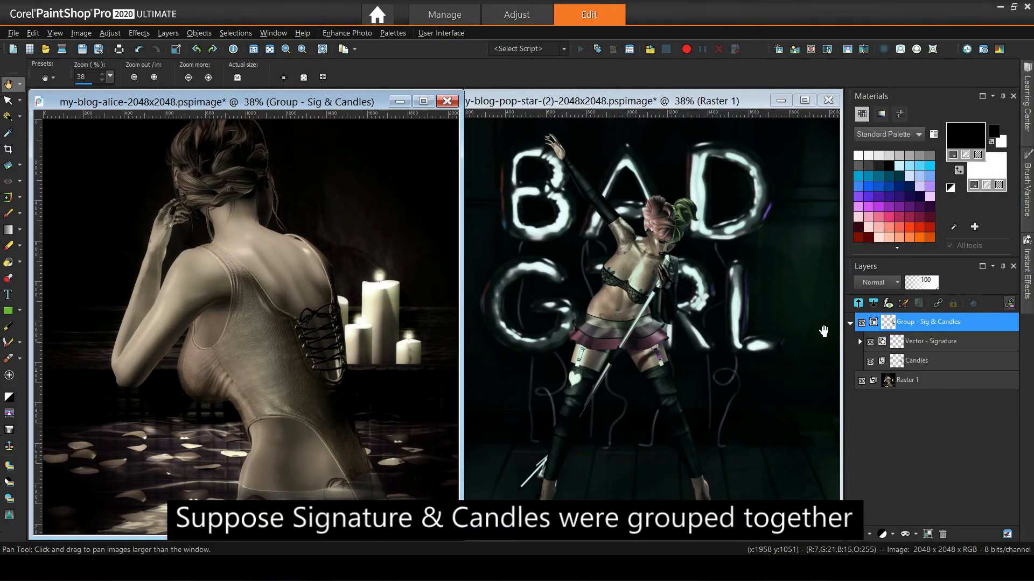
# Collapse the "Group - Sig & Candles" layer group and duplicate it.
pyautogui.click(851, 324)
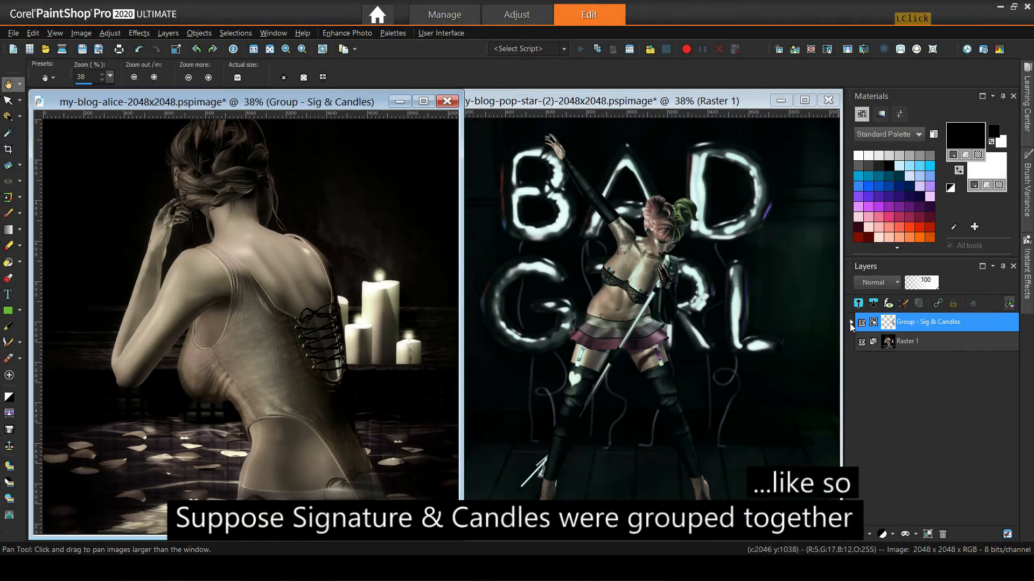
pyautogui.rightClick(907, 331)
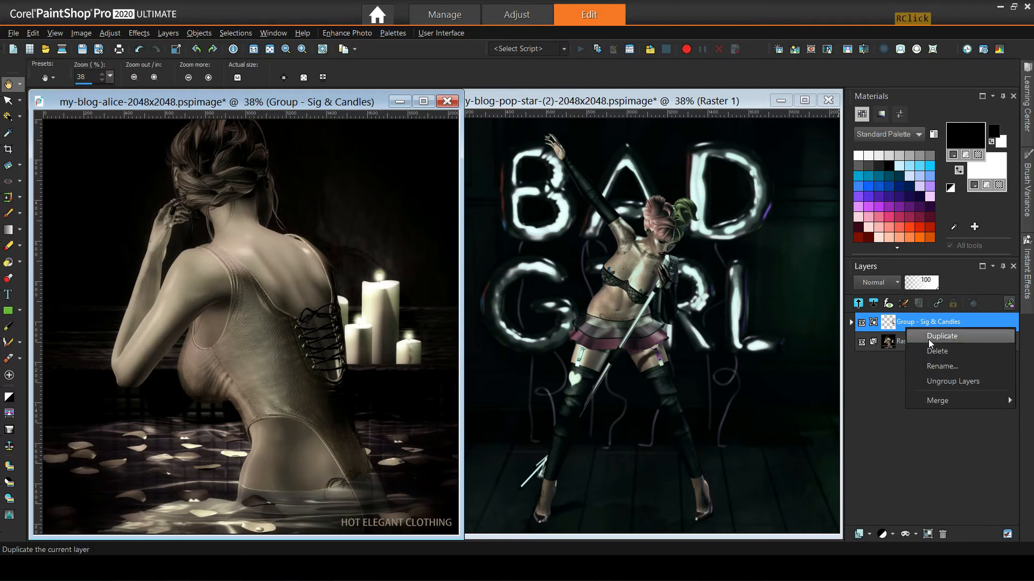
pyautogui.click(929, 337)
# Add a new raster layer above the duplicated signature and candles group and flood fill it with solid black.
pyautogui.click(867, 534)
pyautogui.click(893, 440)
pyautogui.click(468, 434)
pyautogui.click(8, 262)
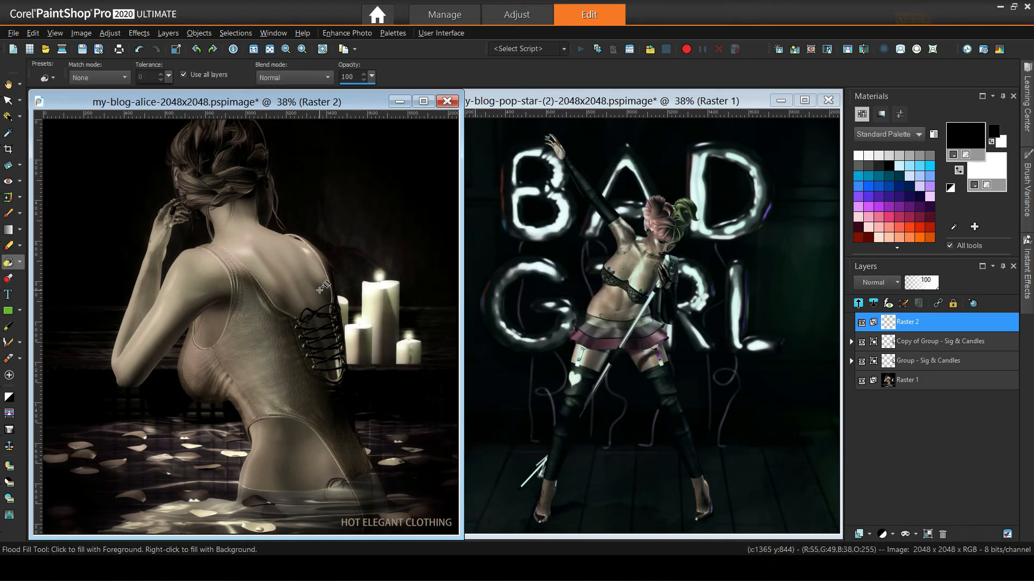
pyautogui.click(322, 289)
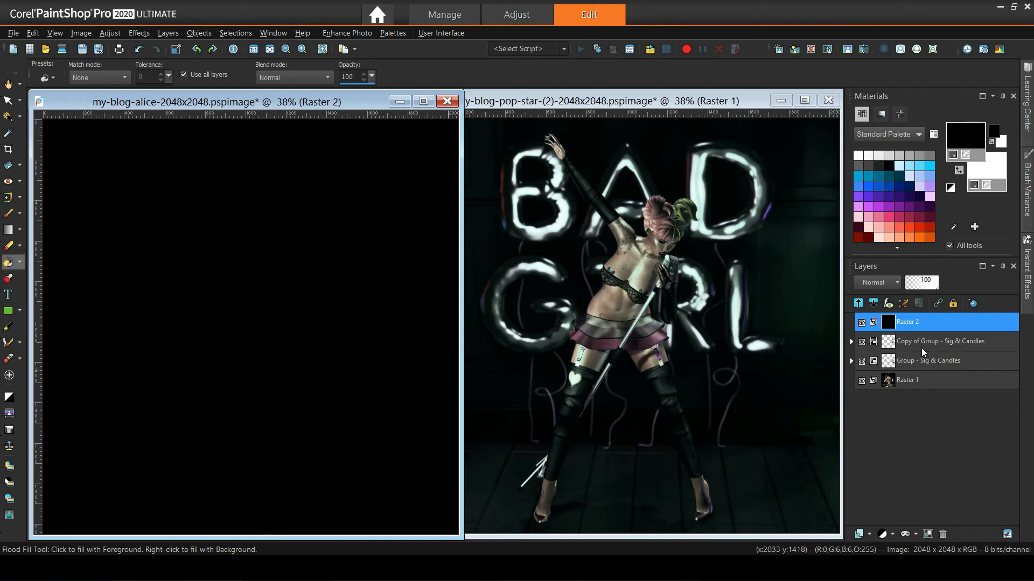
# Move the black Raster 2 layer into "Copy of Group - Sig & Candles", above Vector - Signature, and collapse the group.
pyautogui.click(851, 341)
pyautogui.moveTo(902, 325); pyautogui.dragTo(945, 359)
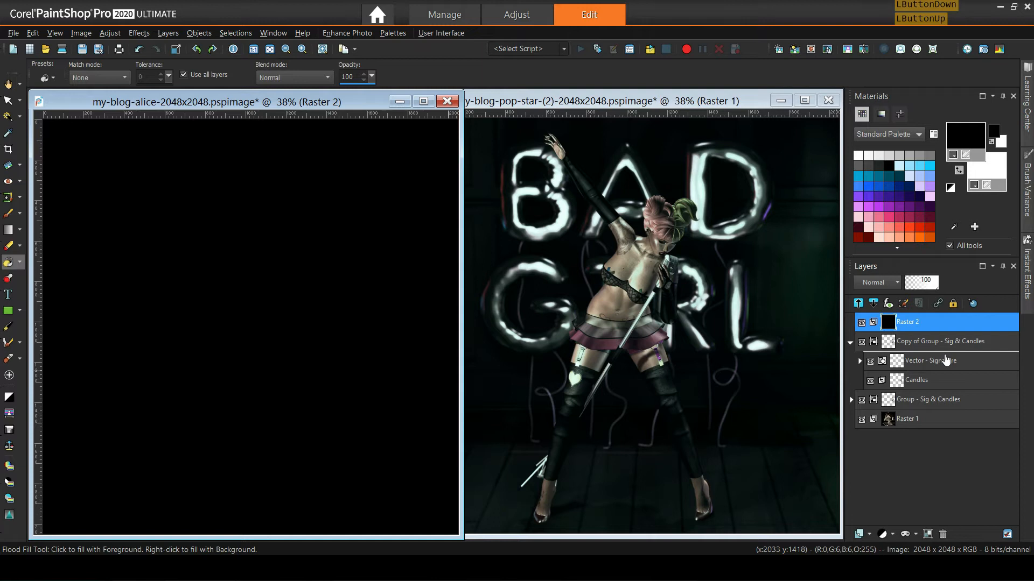
pyautogui.click(851, 322)
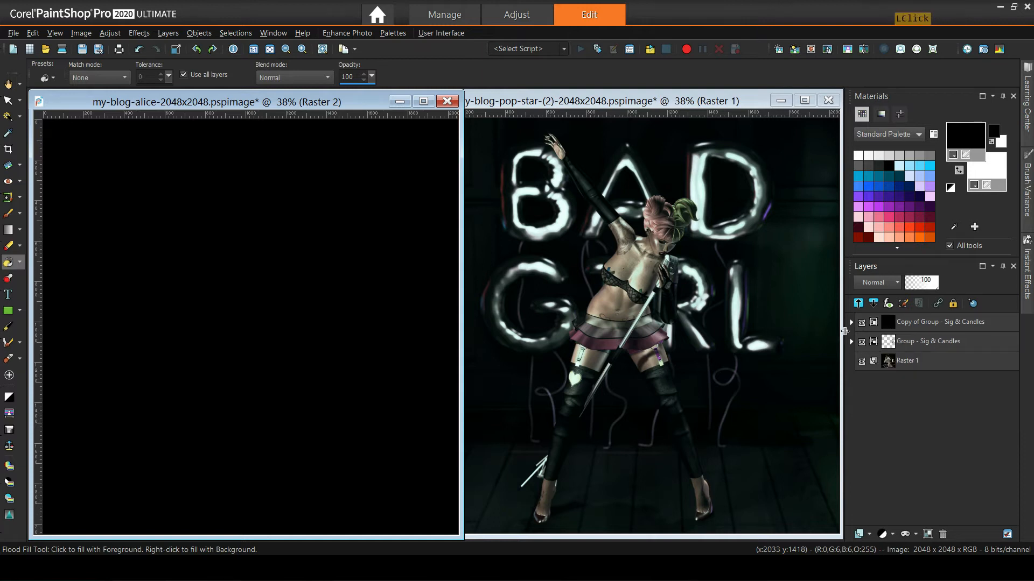
# Copy the "Copy of Group - Sig & Candles" layer group from the alice image into the pop-star image.
pyautogui.click(896, 323)
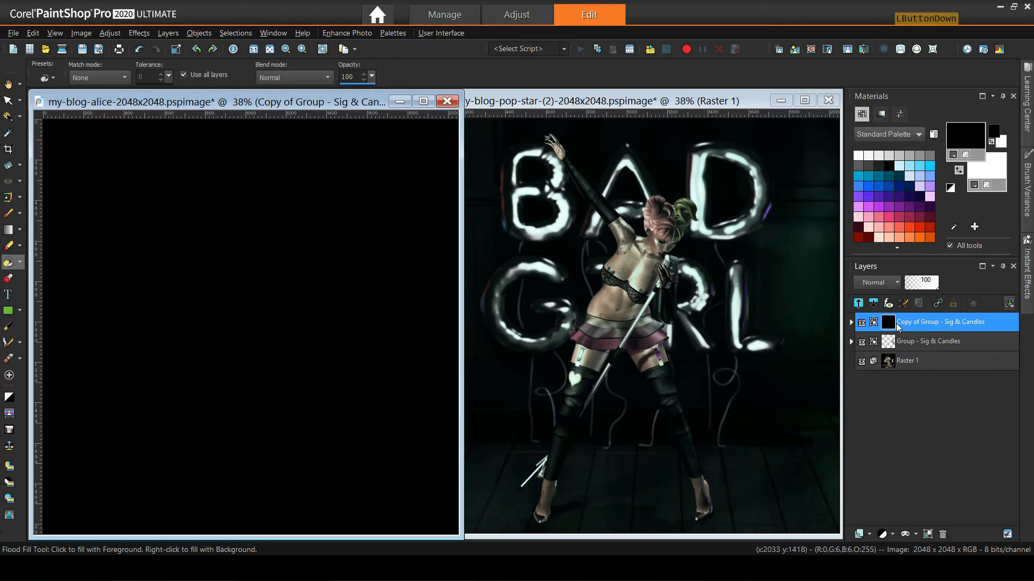
pyautogui.moveTo(896, 323); pyautogui.dragTo(650, 277)
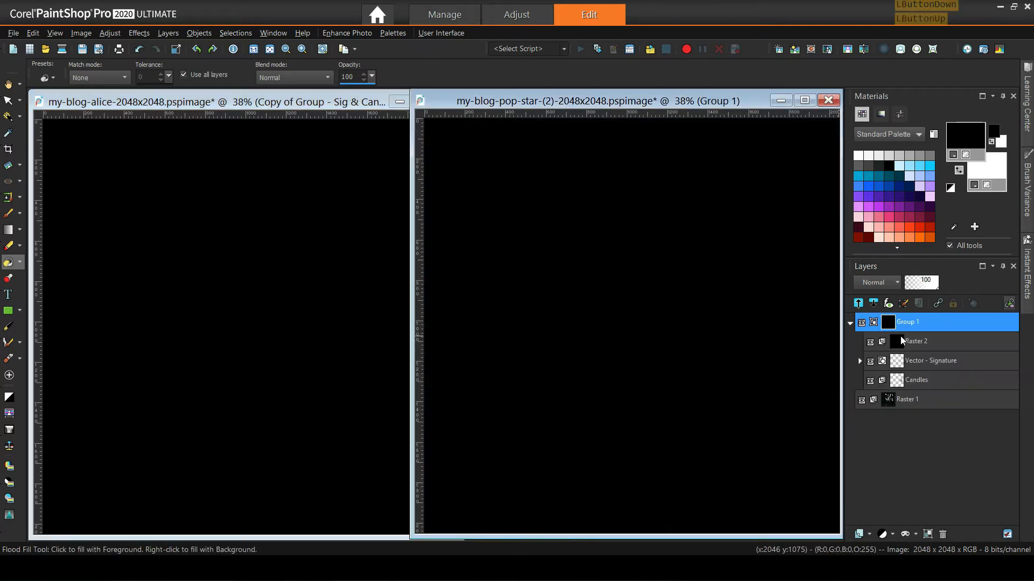
# Ungroup the pasted Group 1 in the pop-star image and delete its black Raster 2 layer.
pyautogui.rightClick(905, 325)
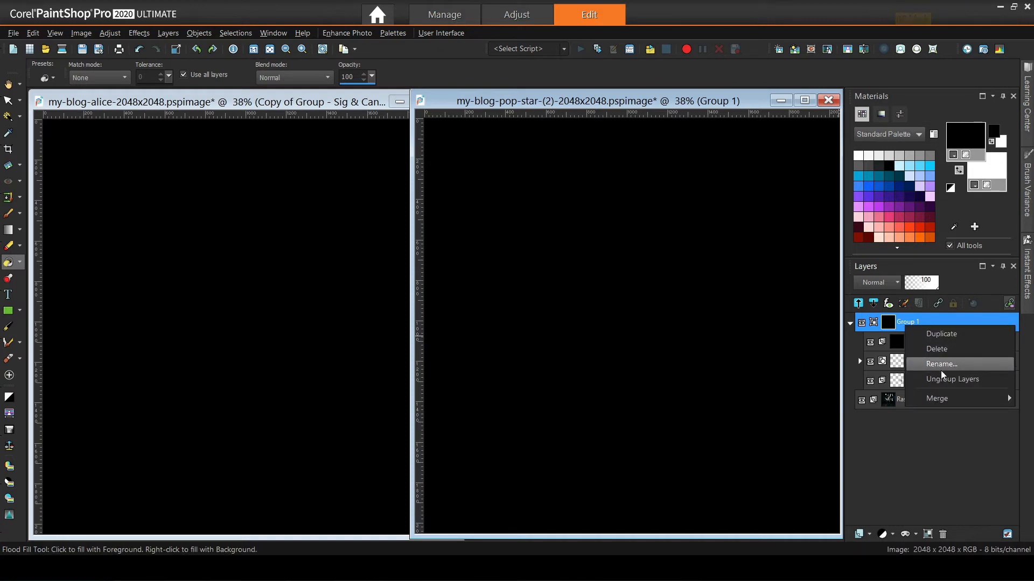
pyautogui.click(942, 379)
pyautogui.click(903, 323)
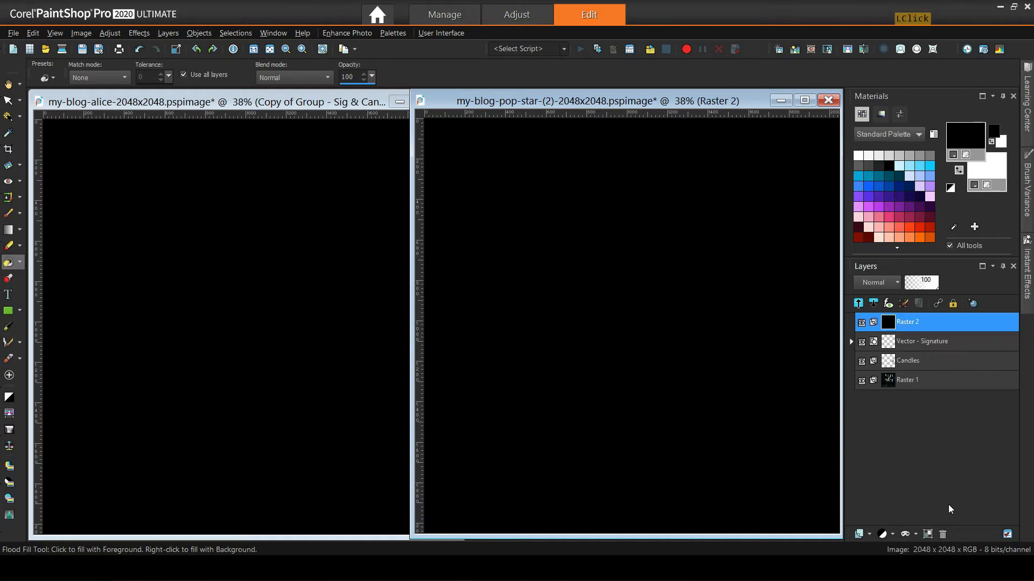
pyautogui.rightClick(906, 325)
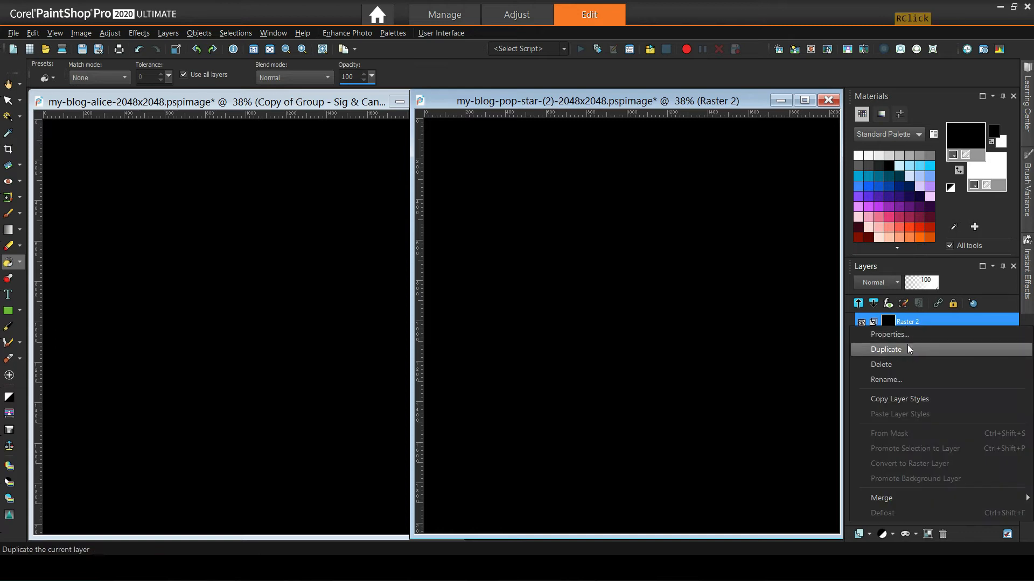
pyautogui.click(897, 365)
pyautogui.click(480, 308)
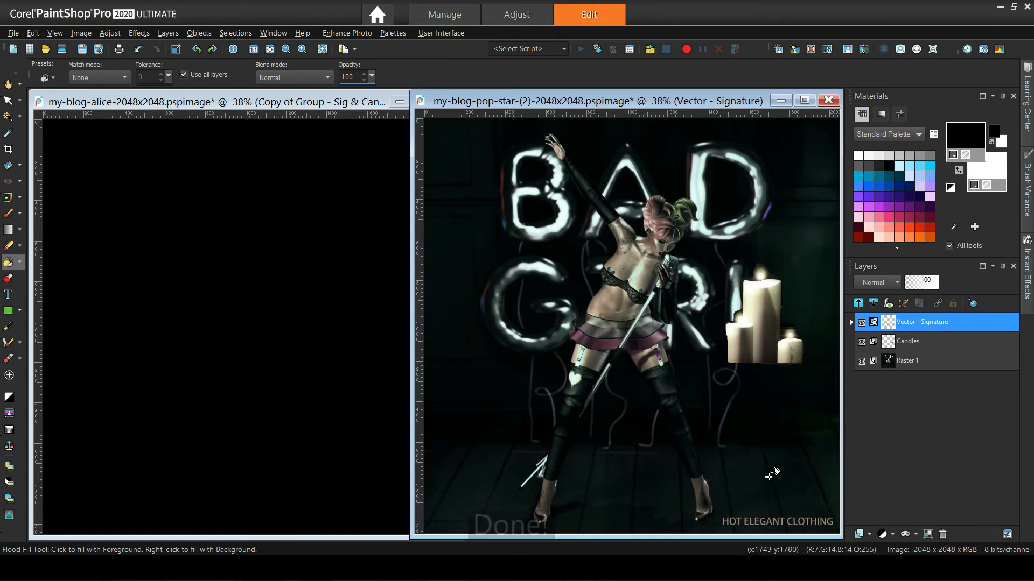
# Delete the Vector - Signature and Candles layers from the pop-star image.
pyautogui.moveTo(901, 343)
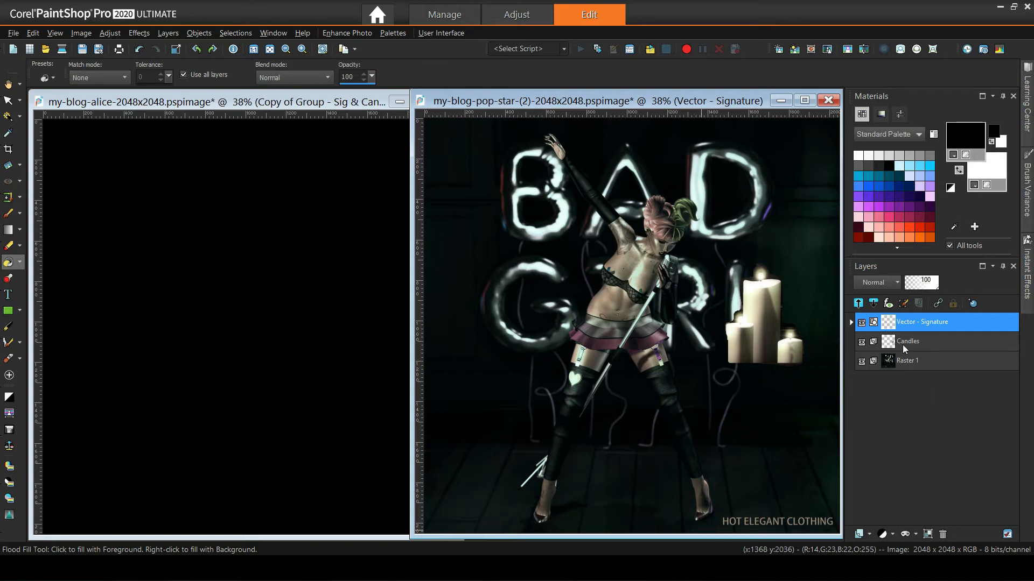
pyautogui.keyDown('ctrl'); pyautogui.click(906, 342); pyautogui.keyUp('ctrl')
pyautogui.click(943, 535)
pyautogui.click(482, 307)
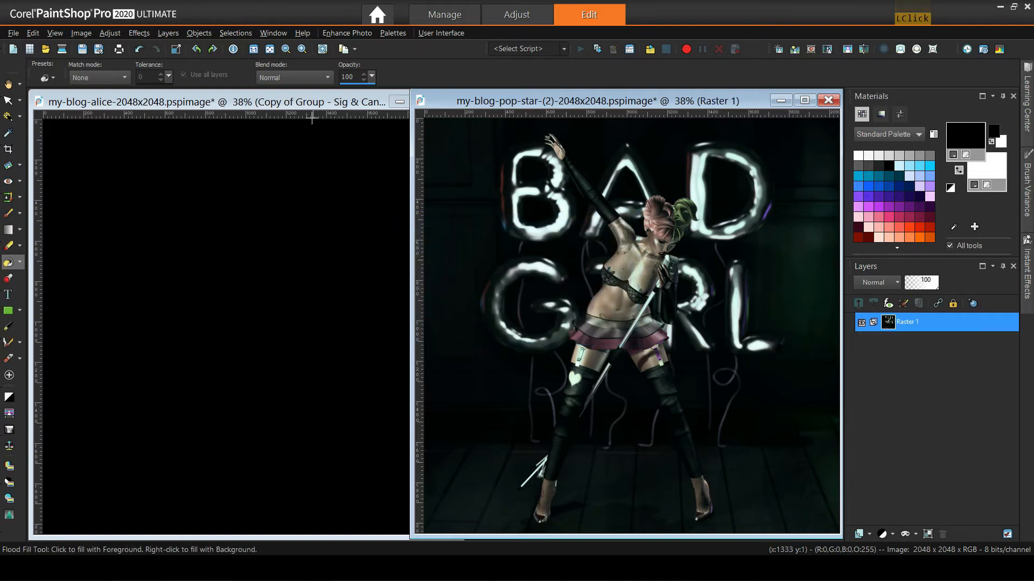
# In the alice image, delete "Copy of Group - Sig & Candles" with its layers and ungroup "Group - Sig & Candles".
pyautogui.click(323, 150)
pyautogui.rightClick(906, 322)
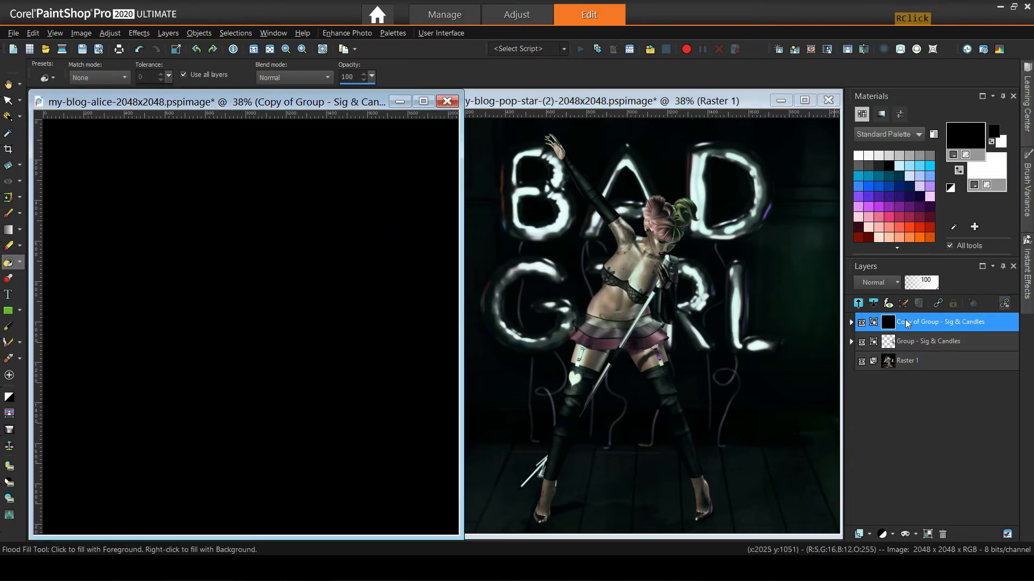
pyautogui.click(915, 342)
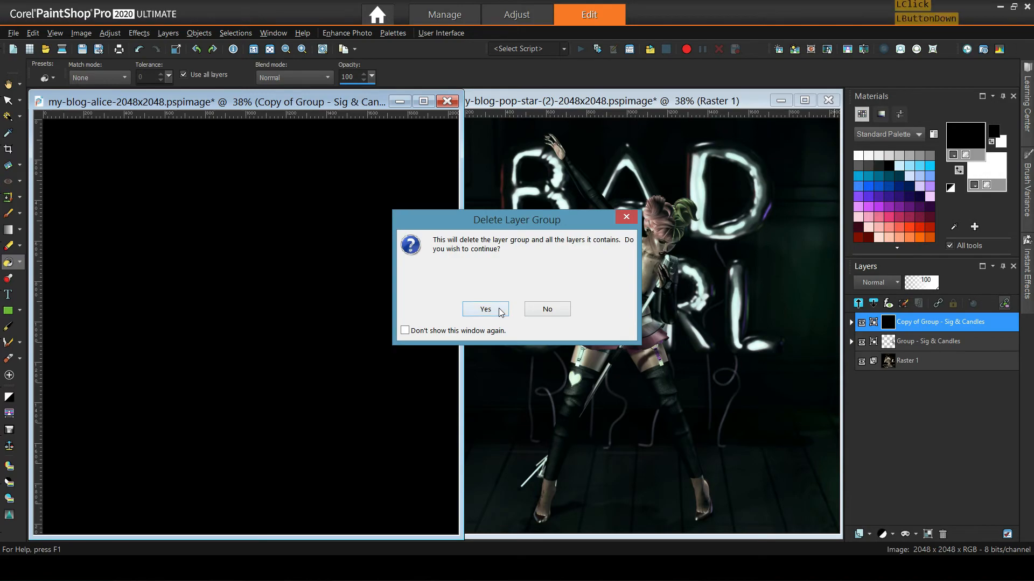
pyautogui.click(501, 311)
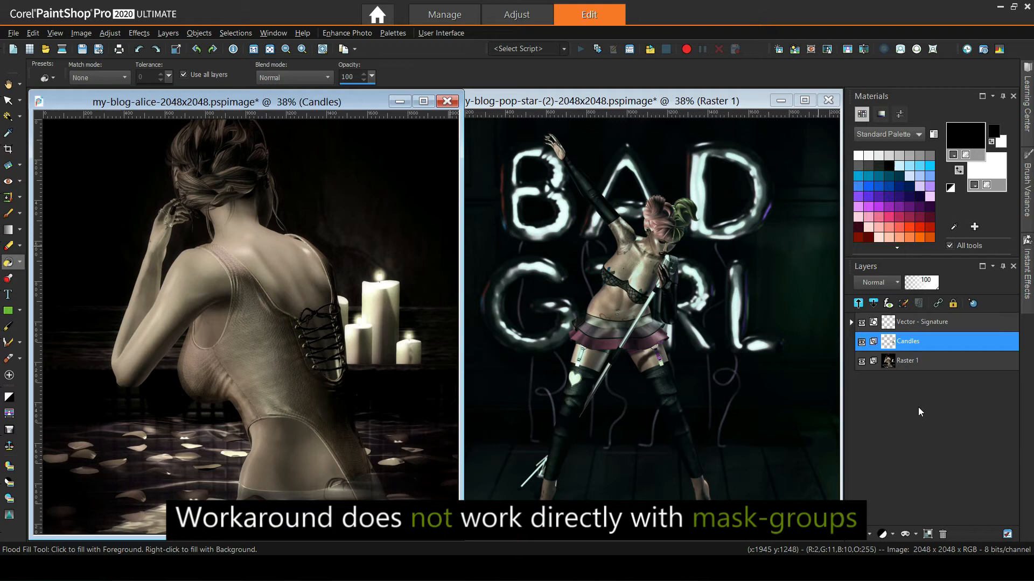
# Add a fully white mask to the Candles layer in the alice image, making it a mask group.
pyautogui.click(904, 534)
pyautogui.click(905, 535)
pyautogui.click(923, 466)
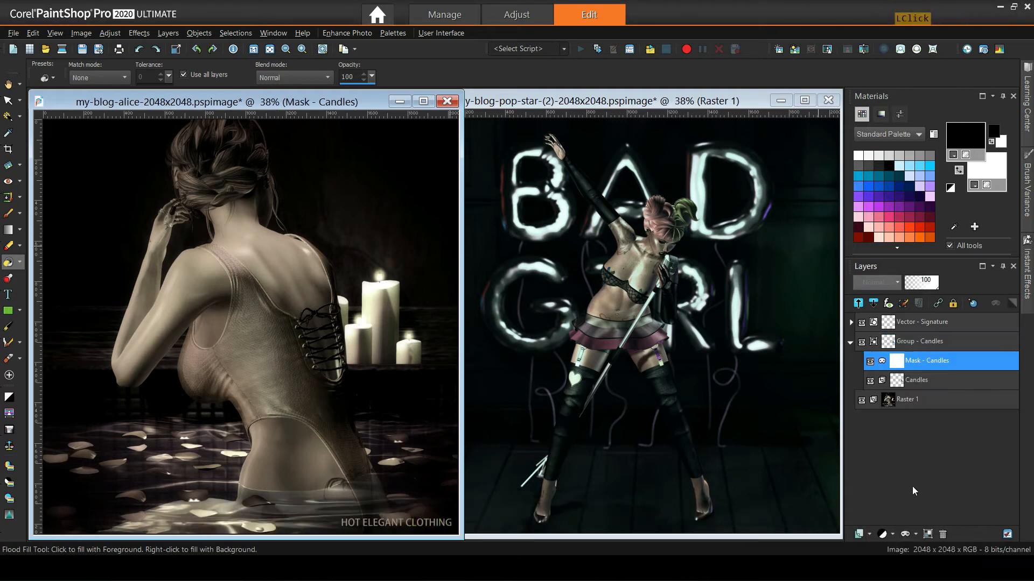
# Try copying the "Group - Candles" mask group directly from the alice image into the pop-star image.
pyautogui.click(897, 341)
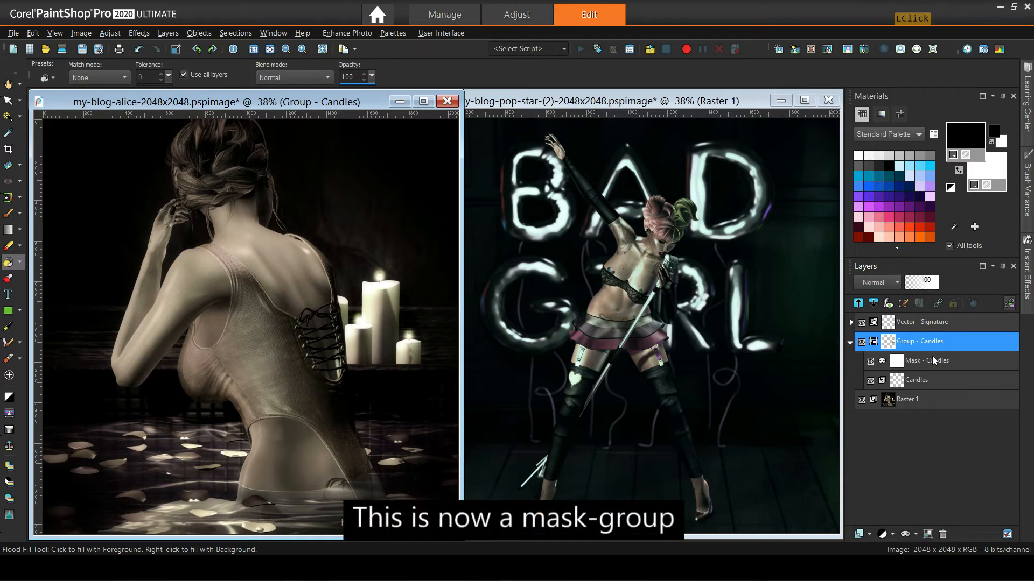
pyautogui.moveTo(918, 344)
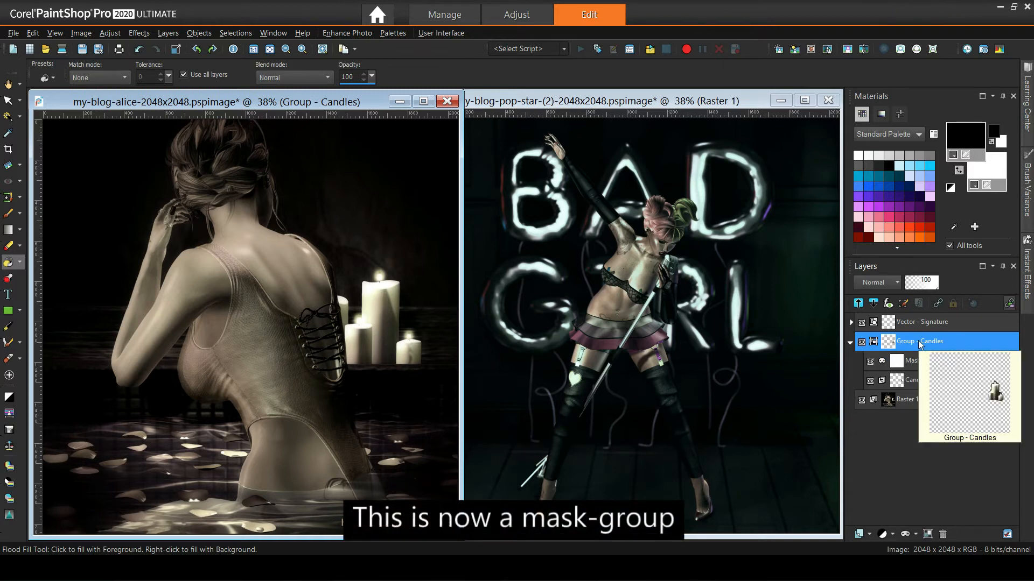
pyautogui.moveTo(885, 340); pyautogui.dragTo(747, 301)
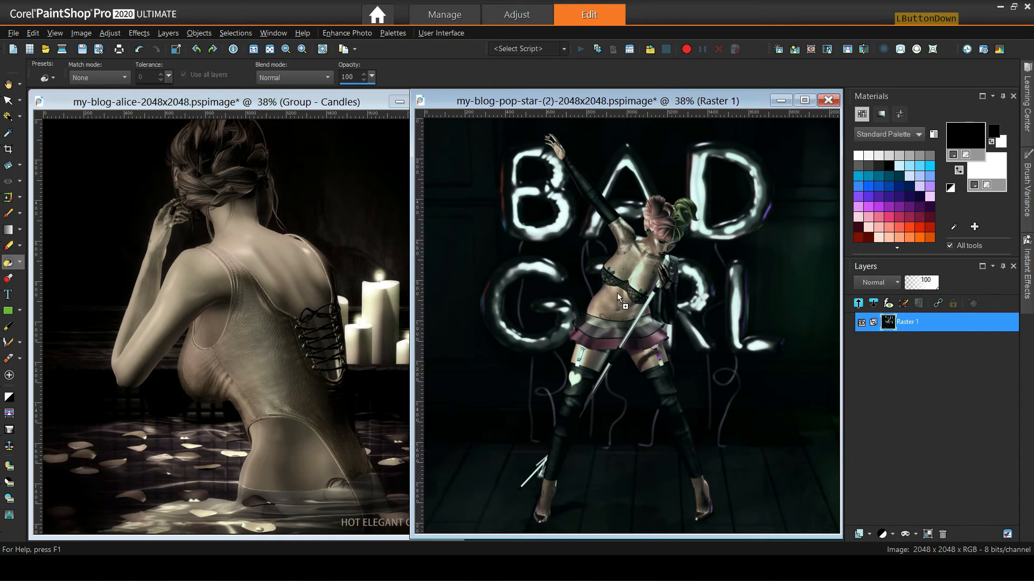
pyautogui.moveTo(616, 292); pyautogui.dragTo(616, 293)
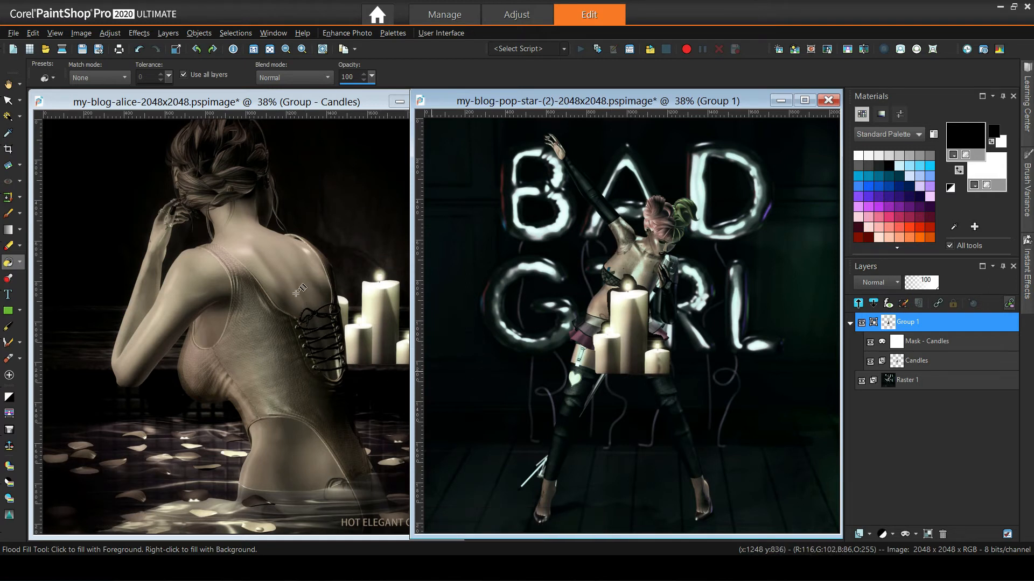
# Delete the pasted candles mask group and its layers from the pop-star image.
pyautogui.rightClick(921, 326)
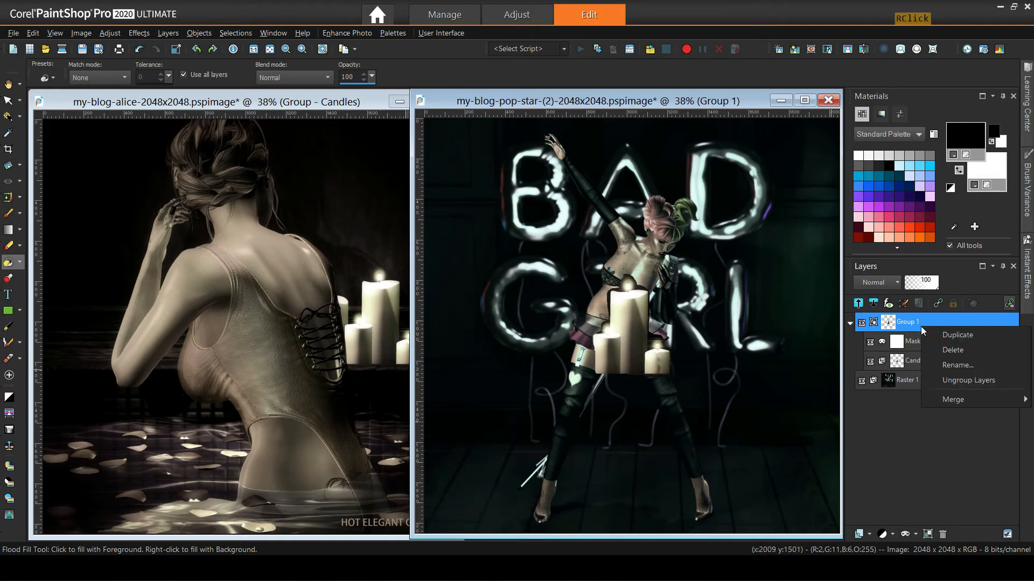
pyautogui.click(952, 347)
pyautogui.click(493, 314)
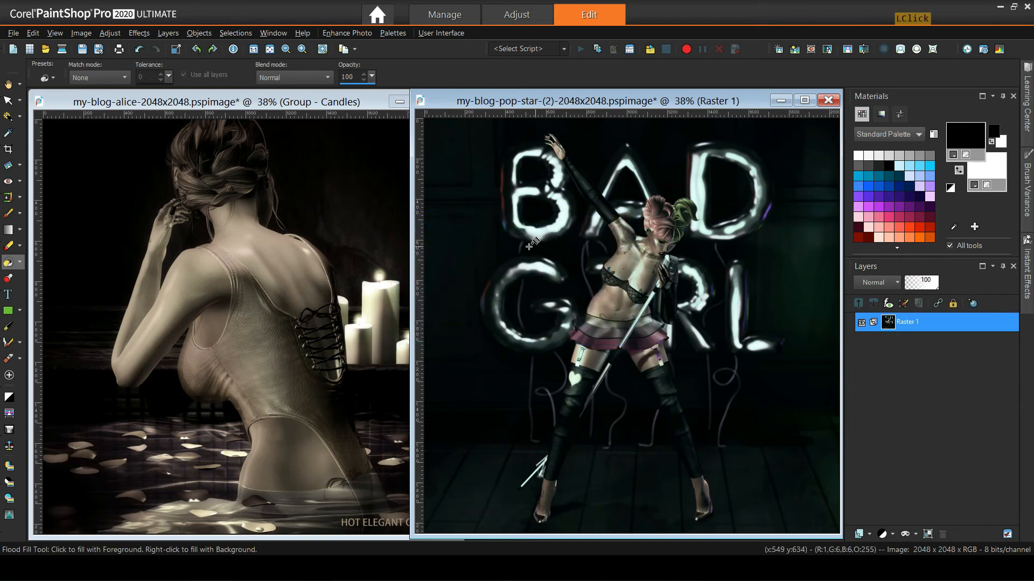
# Return to the alice image, collapse the "Group - Candles" mask group and duplicate it.
pyautogui.click(323, 107)
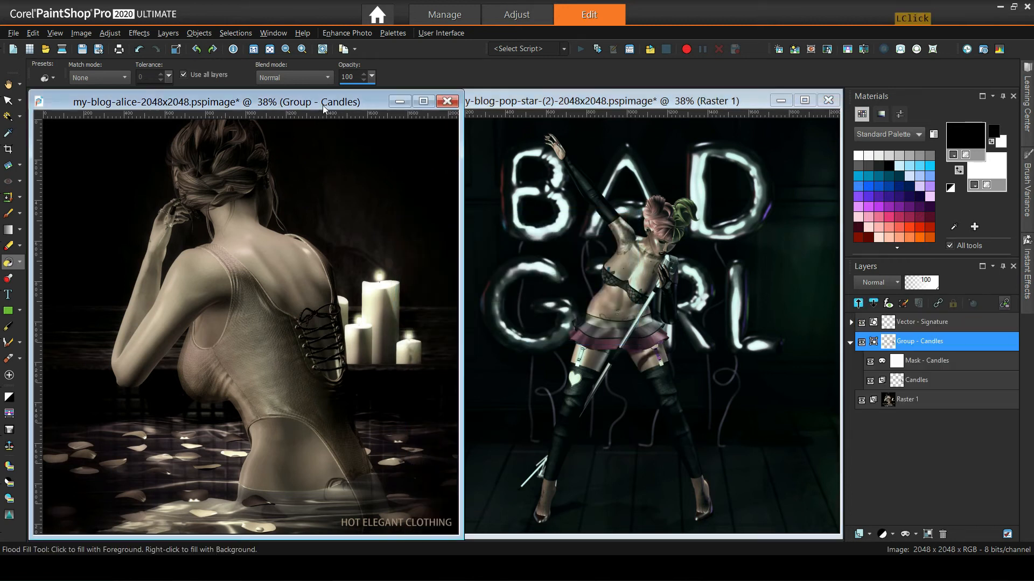
pyautogui.moveTo(914, 345)
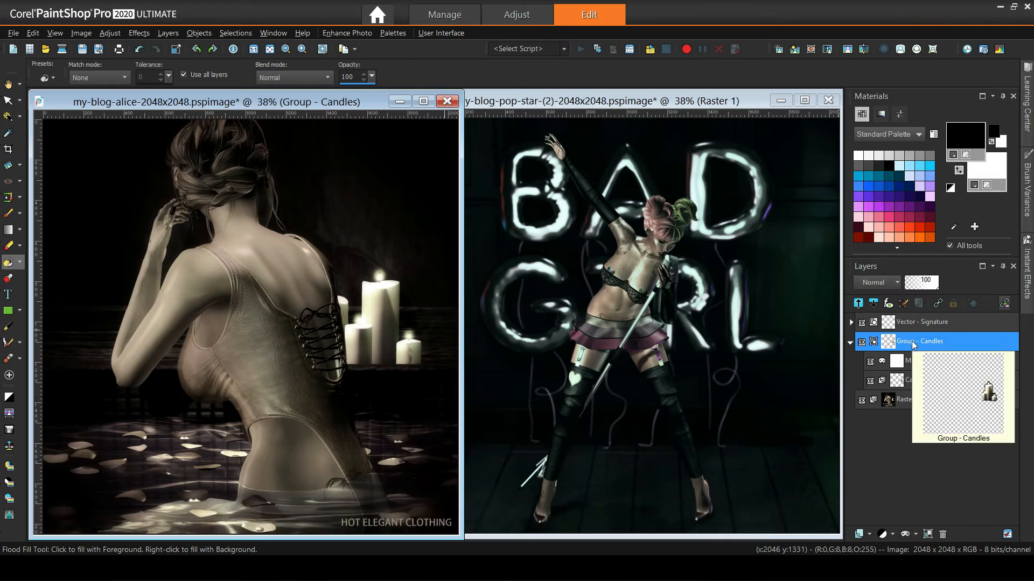
pyautogui.click(849, 342)
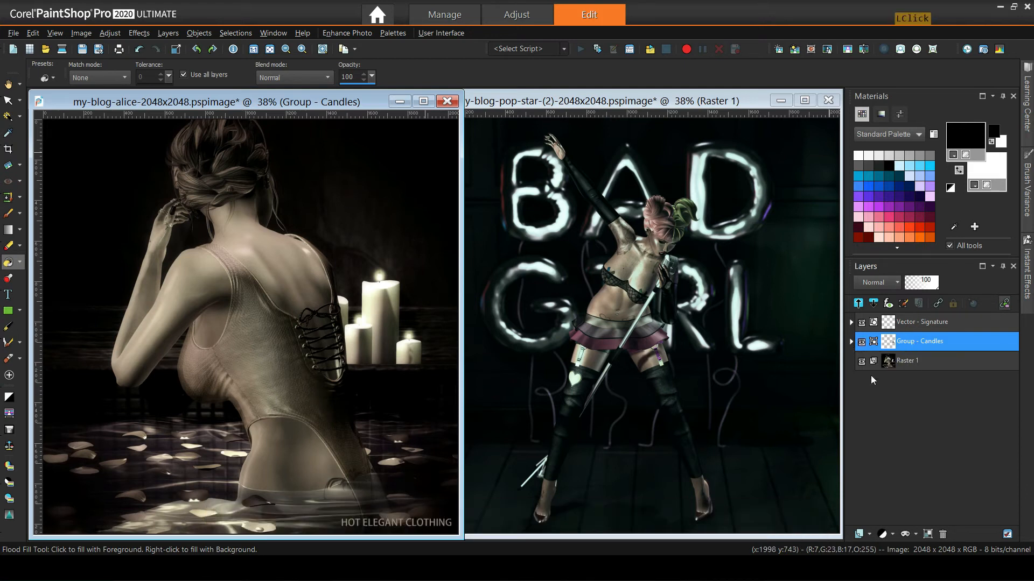
pyautogui.rightClick(914, 344)
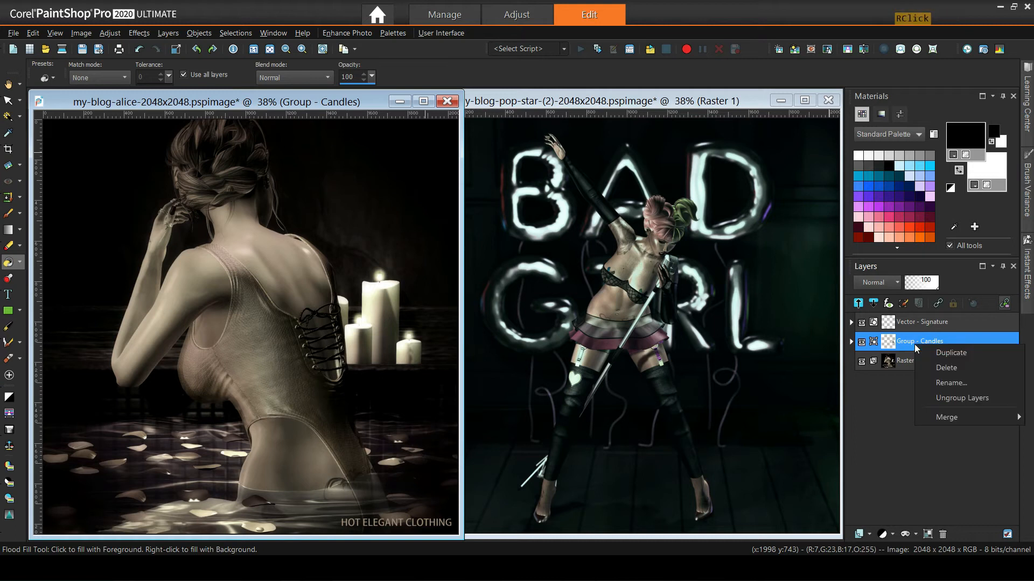
pyautogui.click(948, 353)
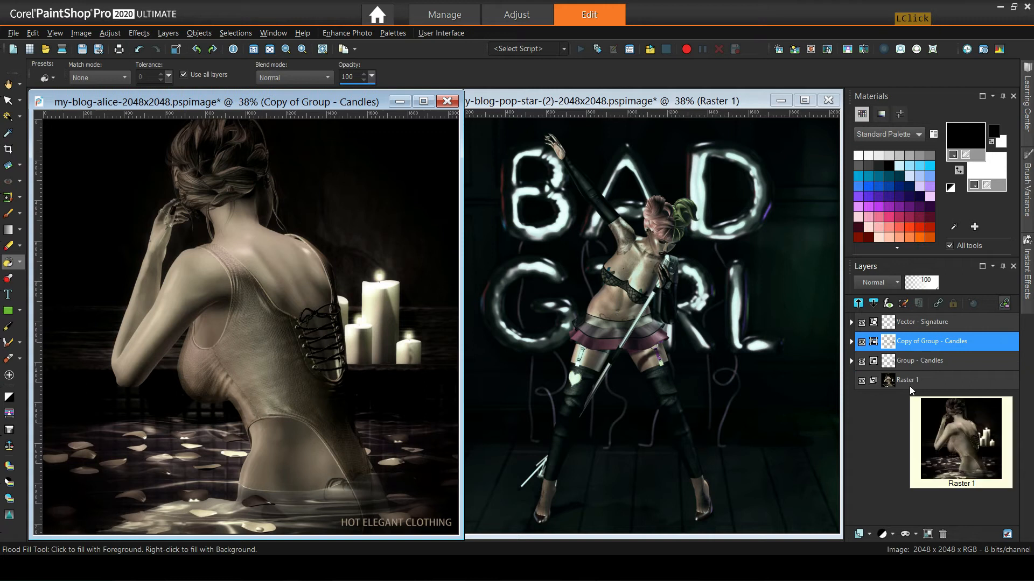
# Add a new raster layer above "Copy of Group - Candles" and flood fill it with black, with Use all layers off.
pyautogui.click(868, 534)
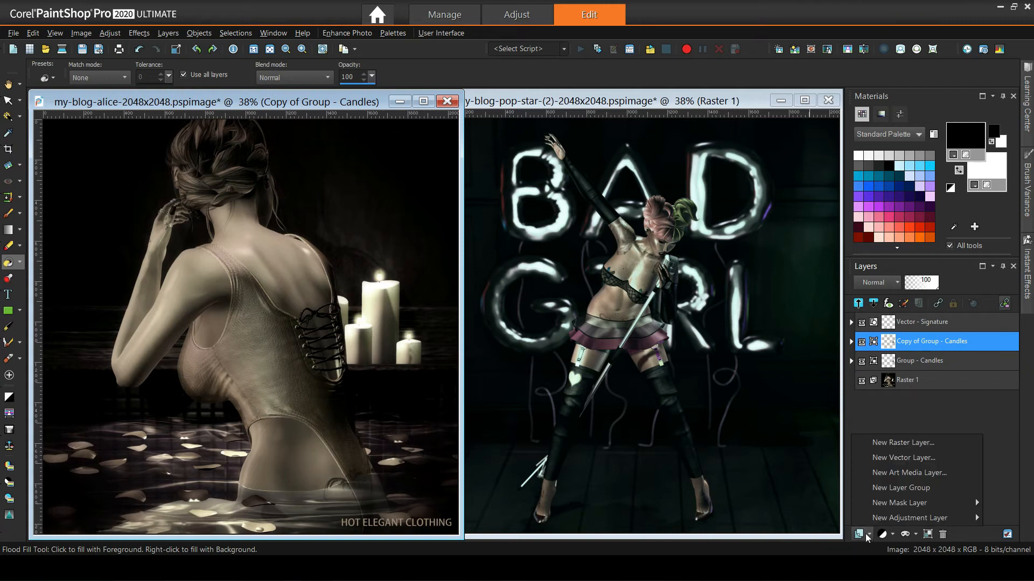
pyautogui.click(886, 442)
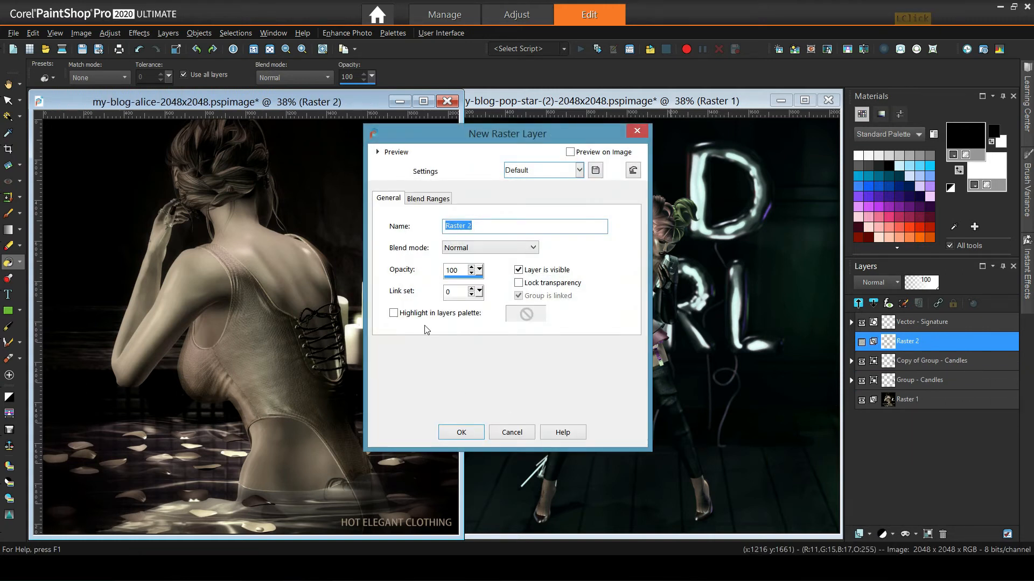
pyautogui.click(461, 433)
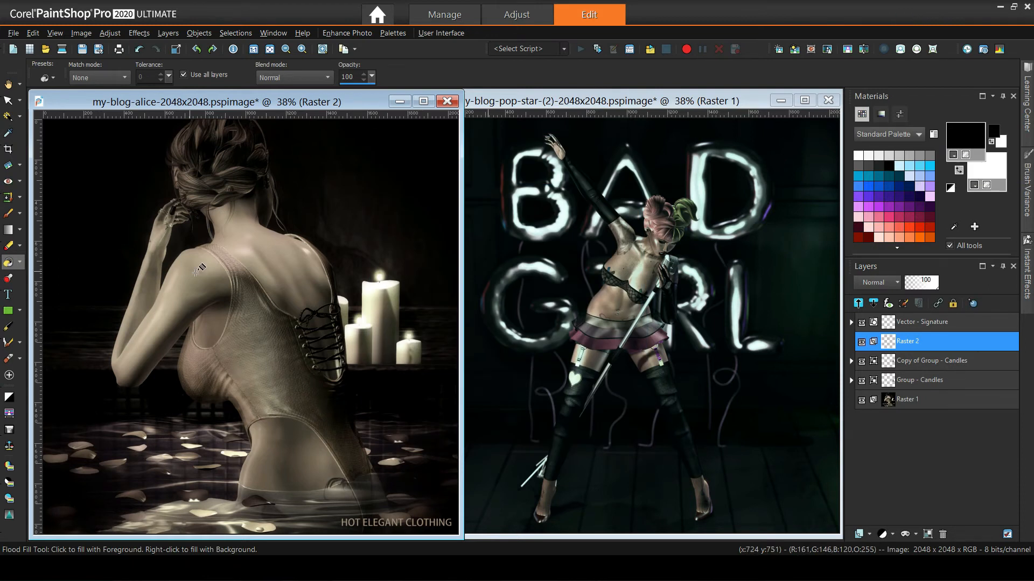
pyautogui.click(184, 75)
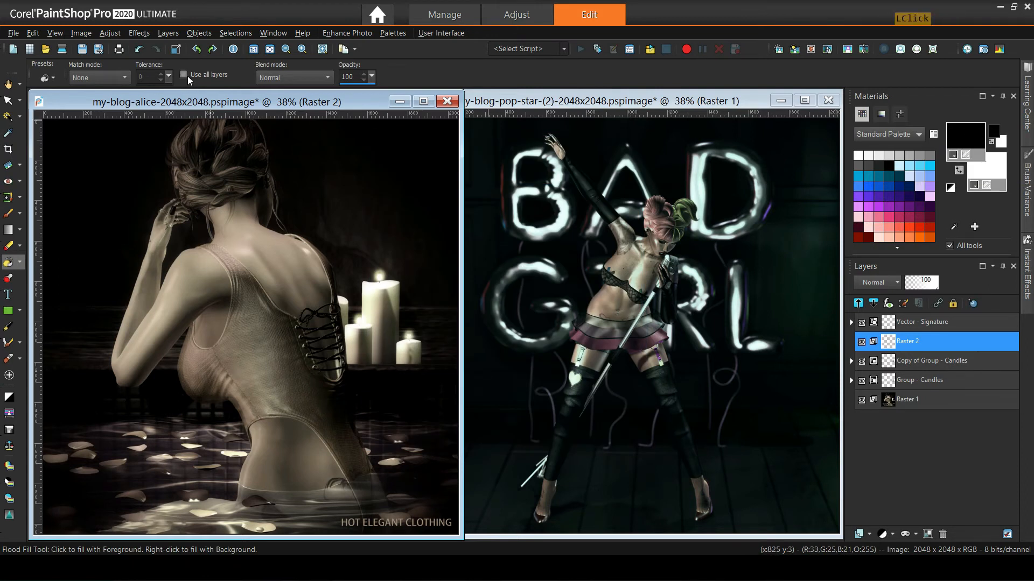
pyautogui.click(326, 291)
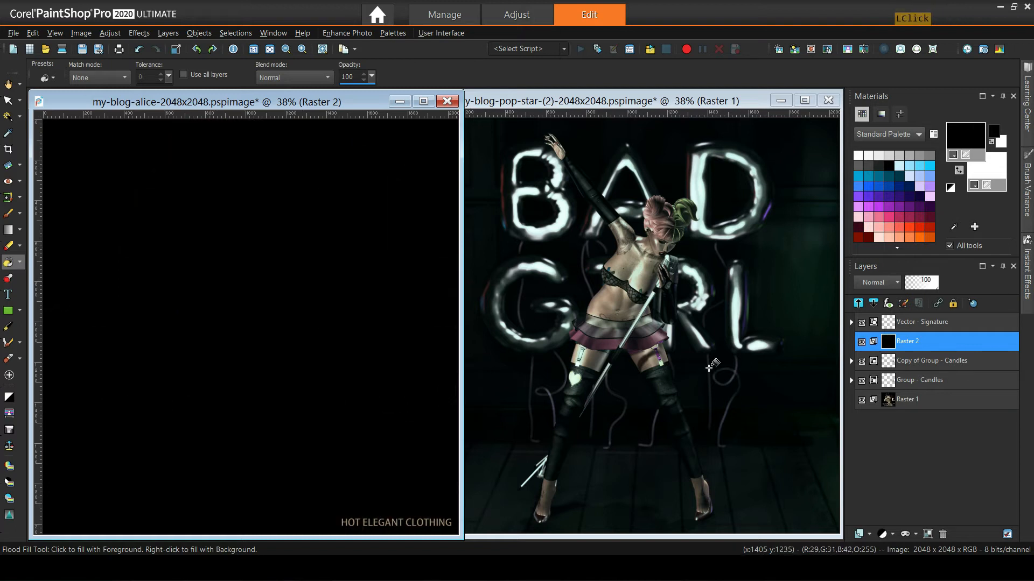
# Combine the black Raster 2 layer and "Copy of Group - Candles" in a new layer group, keeping the default settings.
pyautogui.keyDown('ctrl'); pyautogui.click(915, 363); pyautogui.keyUp('ctrl')
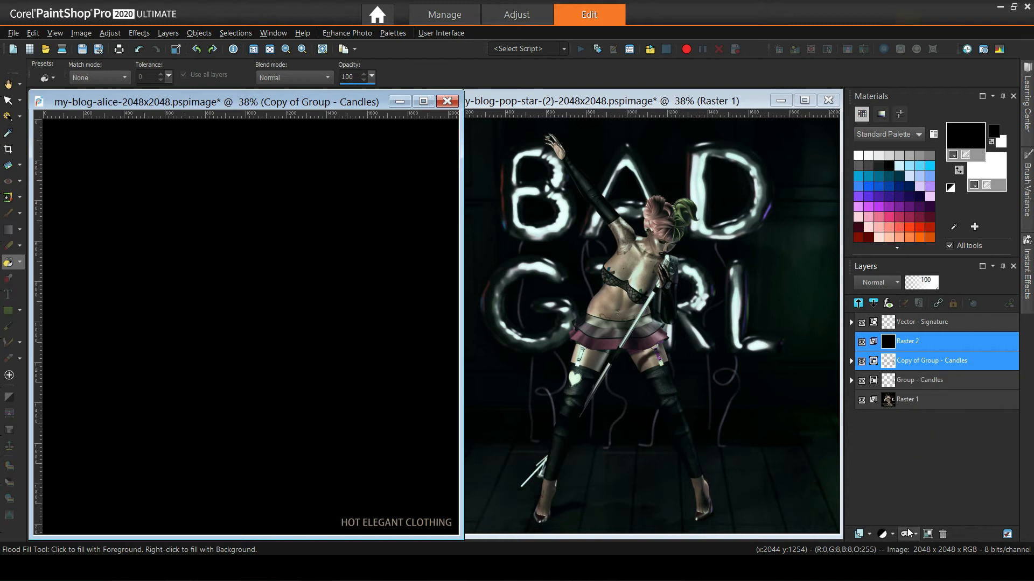
pyautogui.click(926, 535)
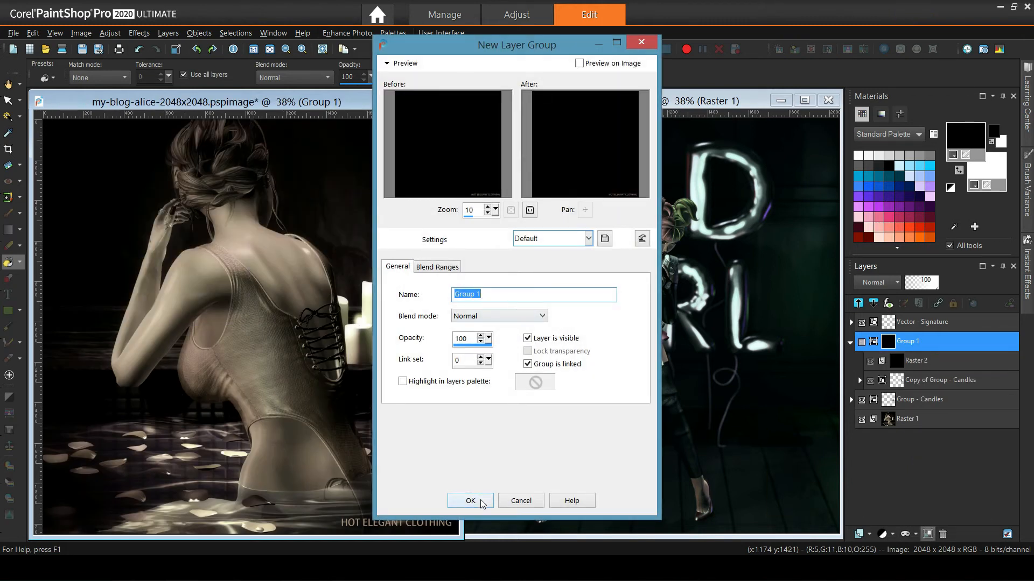
pyautogui.click(469, 501)
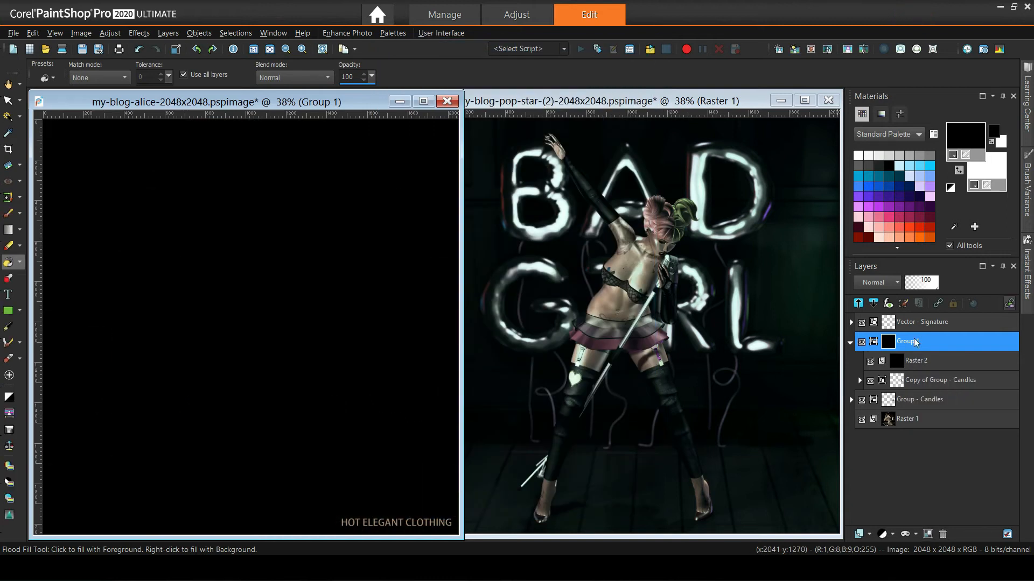
# Copy Group 1, holding the black layer and the candles mask group, from the alice image into the pop-star image.
pyautogui.click(890, 346)
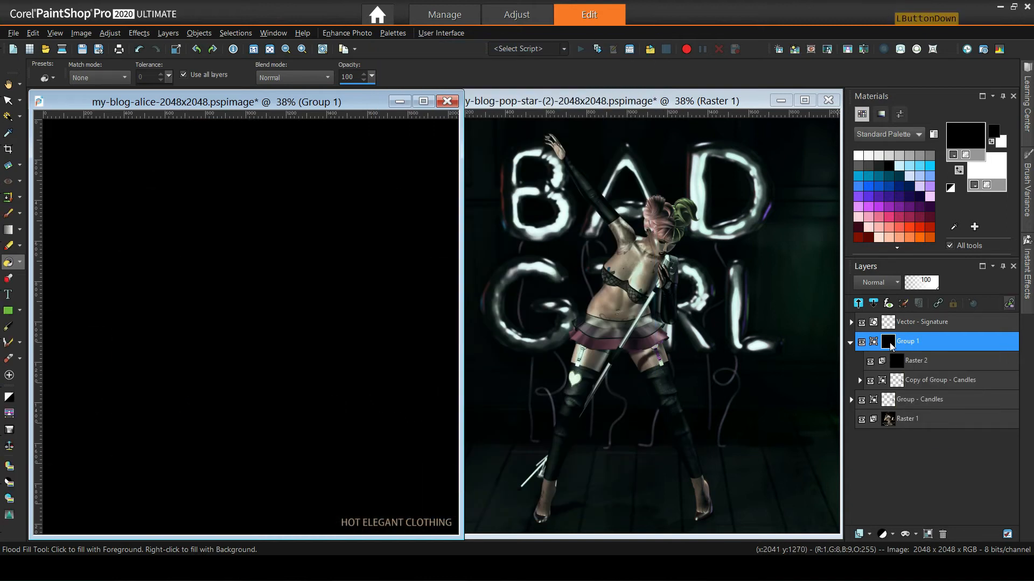
pyautogui.moveTo(887, 347); pyautogui.dragTo(649, 317)
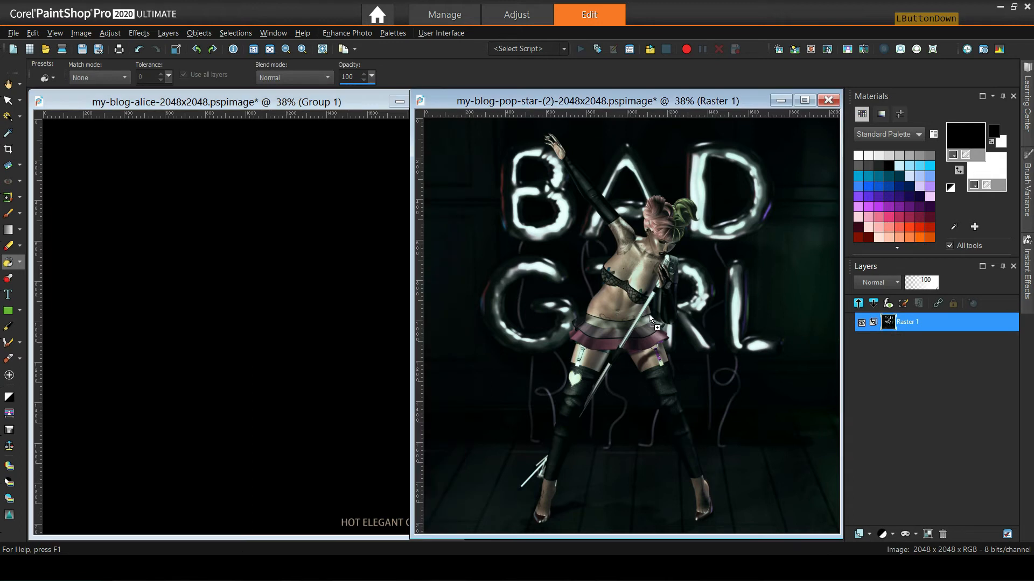
pyautogui.moveTo(556, 277); pyautogui.dragTo(556, 276)
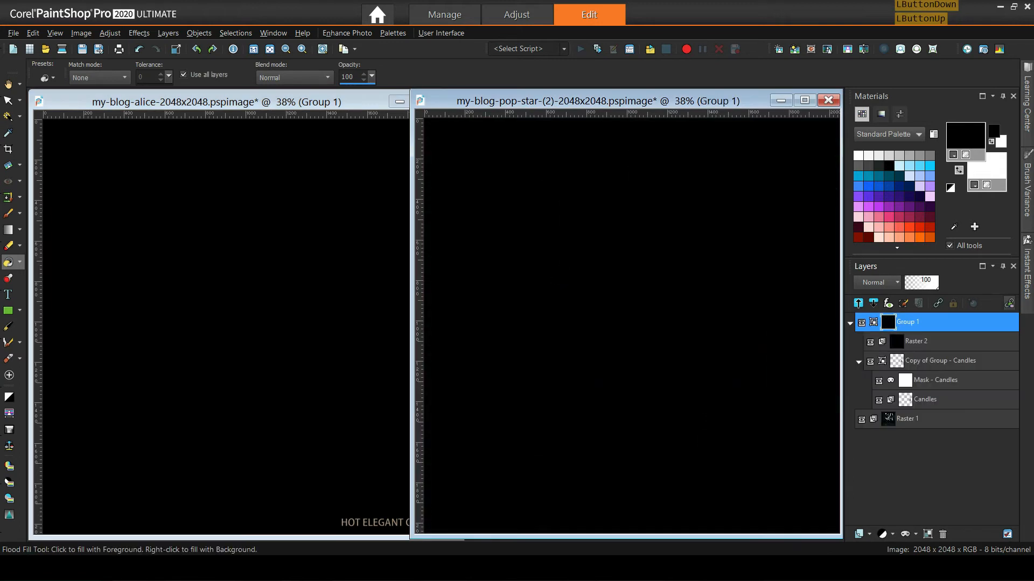
# Ungroup Group 1 in the pop-star image and delete its black Raster 2 layer, leaving the copied candles mask group.
pyautogui.moveTo(922, 350)
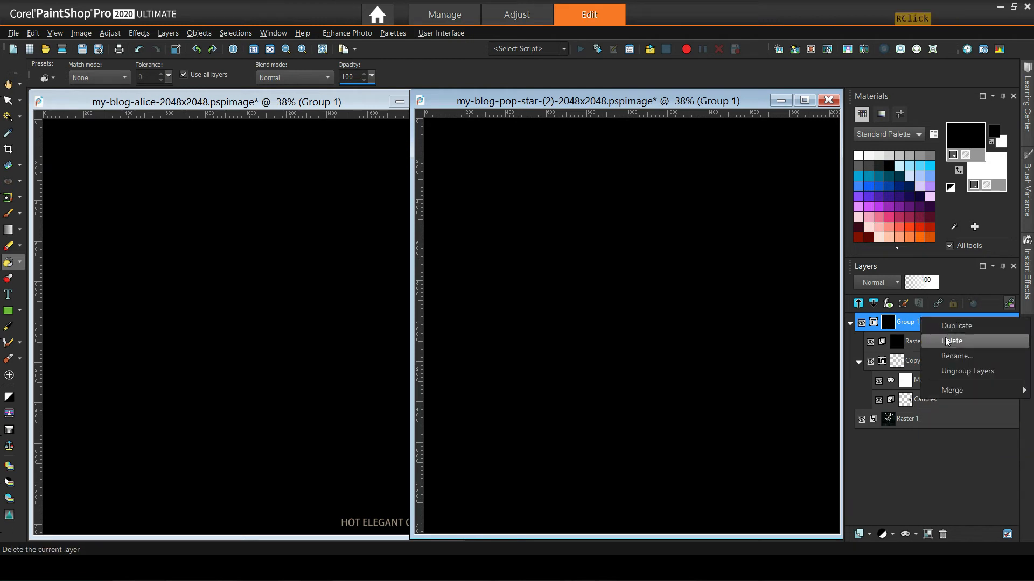
pyautogui.click(965, 371)
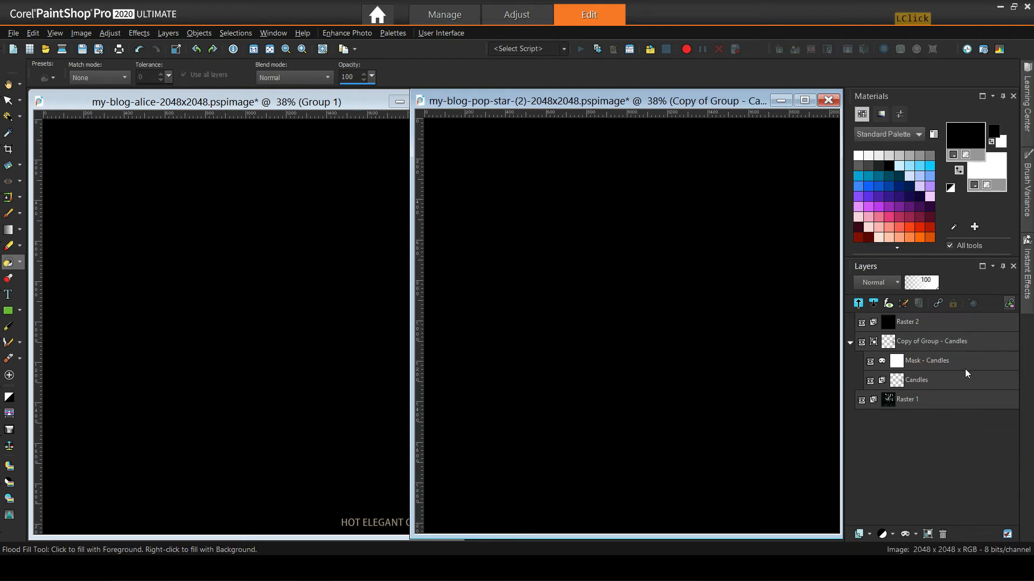
pyautogui.click(907, 322)
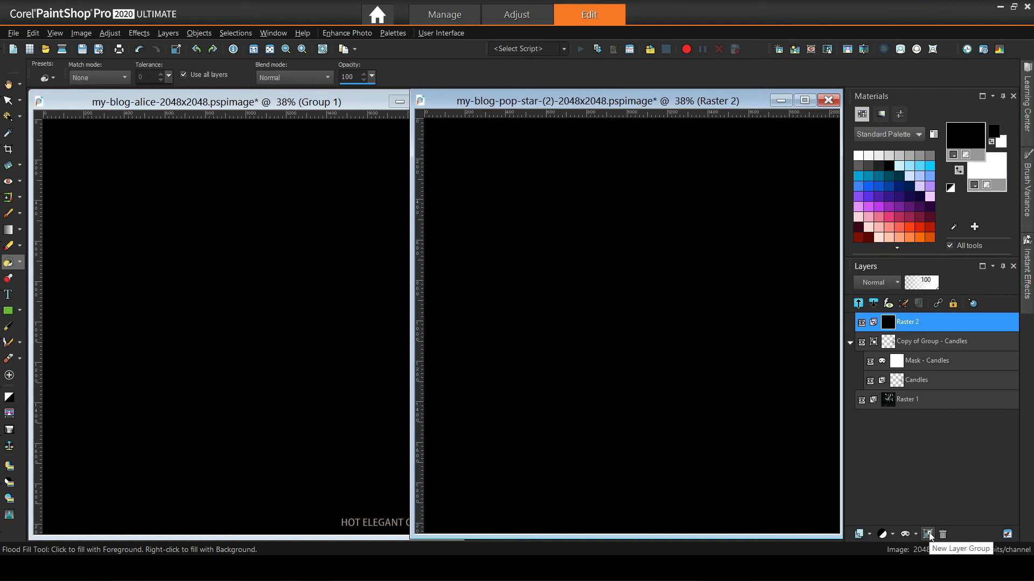
pyautogui.click(942, 534)
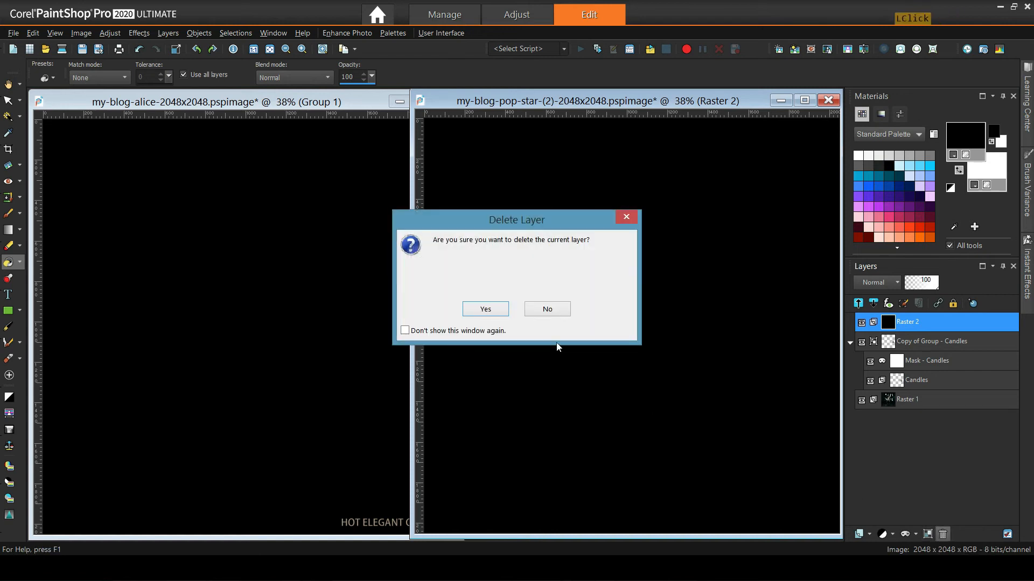
pyautogui.click(492, 308)
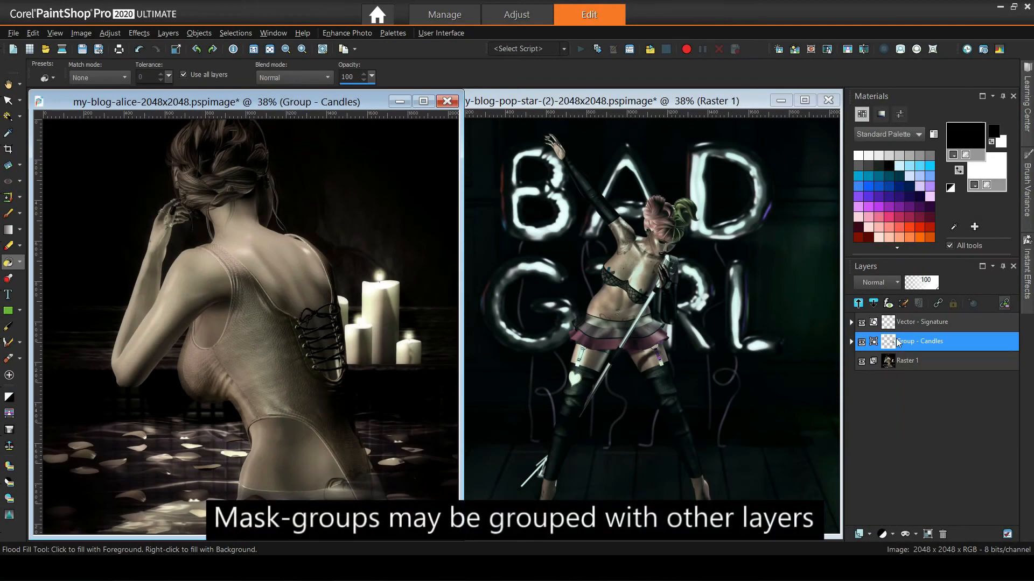
# In the alice image, combine "Vector - Signature" and the "Group - Candles" mask group in a new layer group named "Group - Sig & Masked Candles".
pyautogui.click(851, 342)
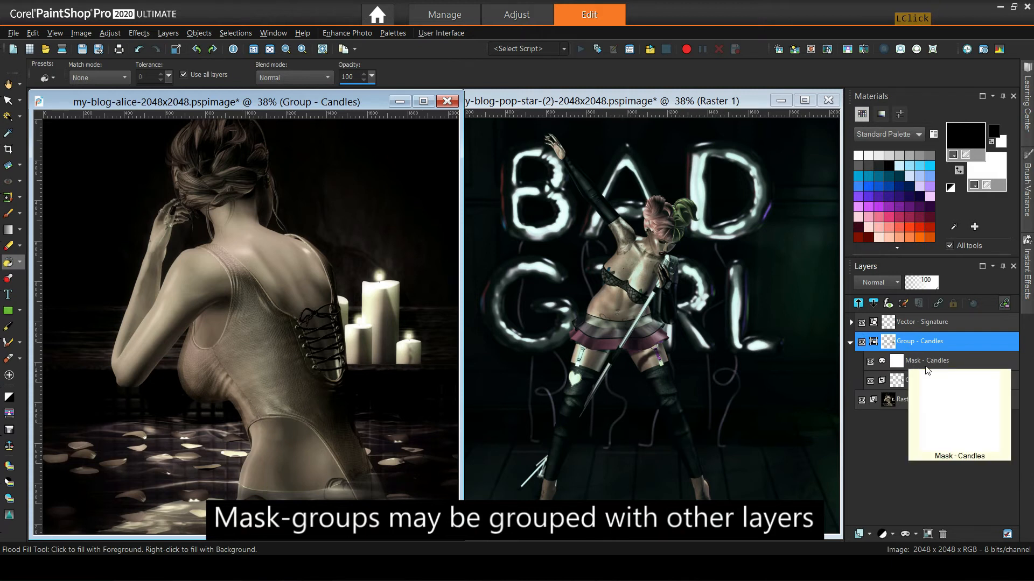
pyautogui.click(849, 342)
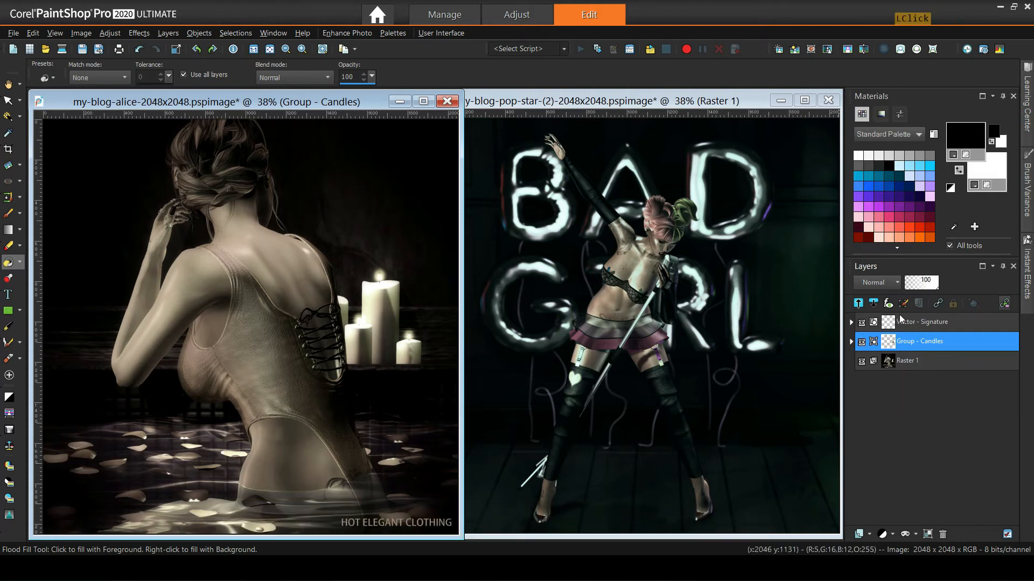
pyautogui.click(912, 323)
pyautogui.click(851, 323)
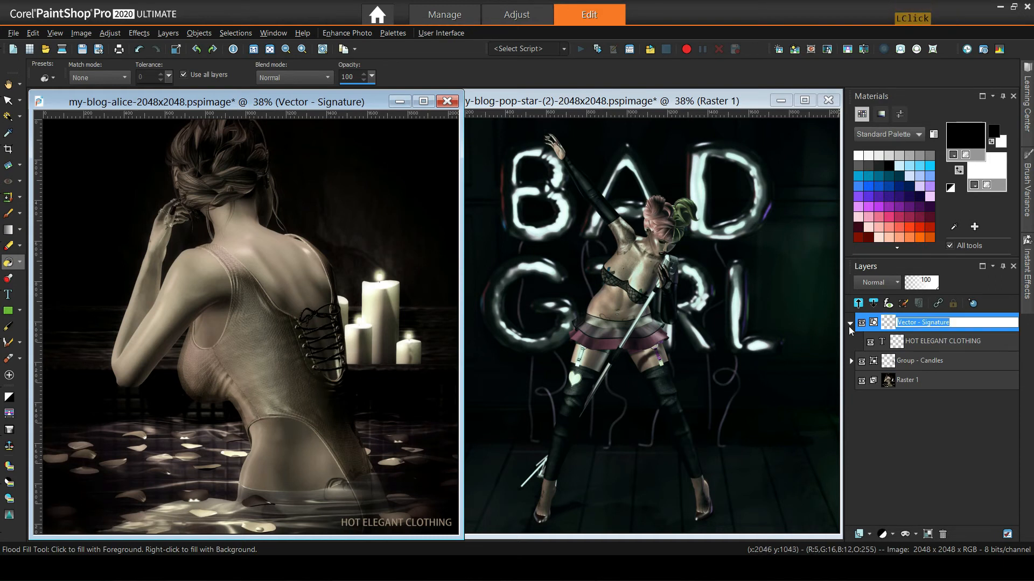
pyautogui.click(851, 323)
pyautogui.keyDown('ctrl'); pyautogui.click(892, 349); pyautogui.keyUp('ctrl')
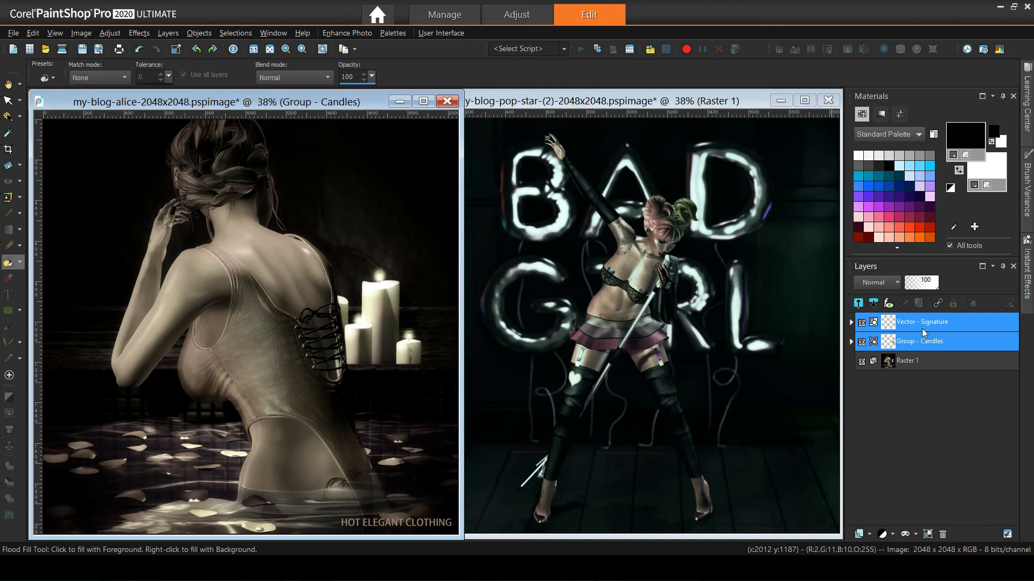
pyautogui.click(927, 534)
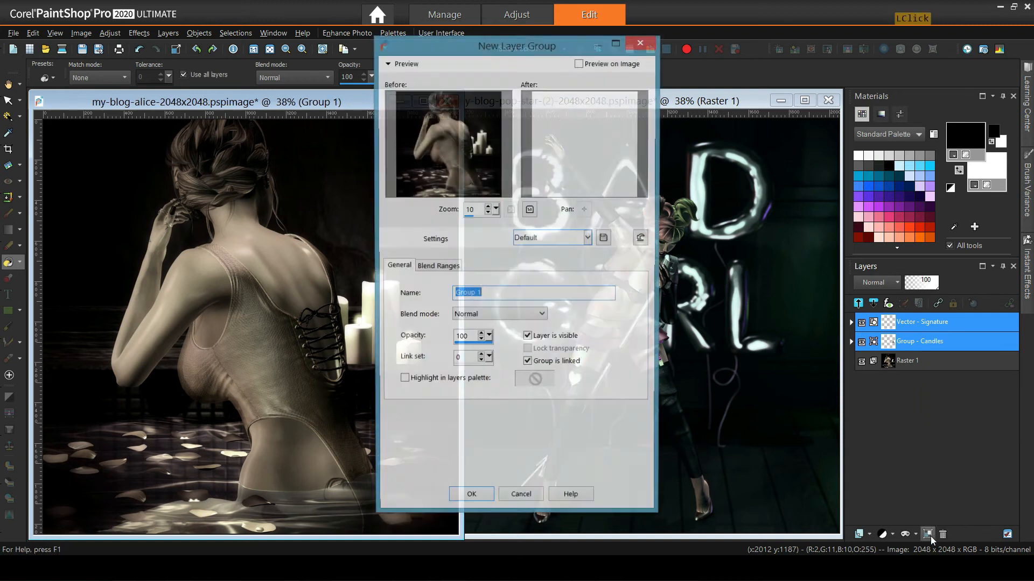
pyautogui.write('Group - Sig & Maksed Candles')
pyautogui.press('Left')
pyautogui.press('Left')
pyautogui.press('Left')
pyautogui.press('Left')
pyautogui.press('Left')
pyautogui.press('Left')
pyautogui.press('Left')
pyautogui.press('Left')
pyautogui.press('Left')
pyautogui.press('Left')
pyautogui.press('Left')
pyautogui.press('BackSpace')
pyautogui.press('Right')
pyautogui.write('k')
pyautogui.press('Return')
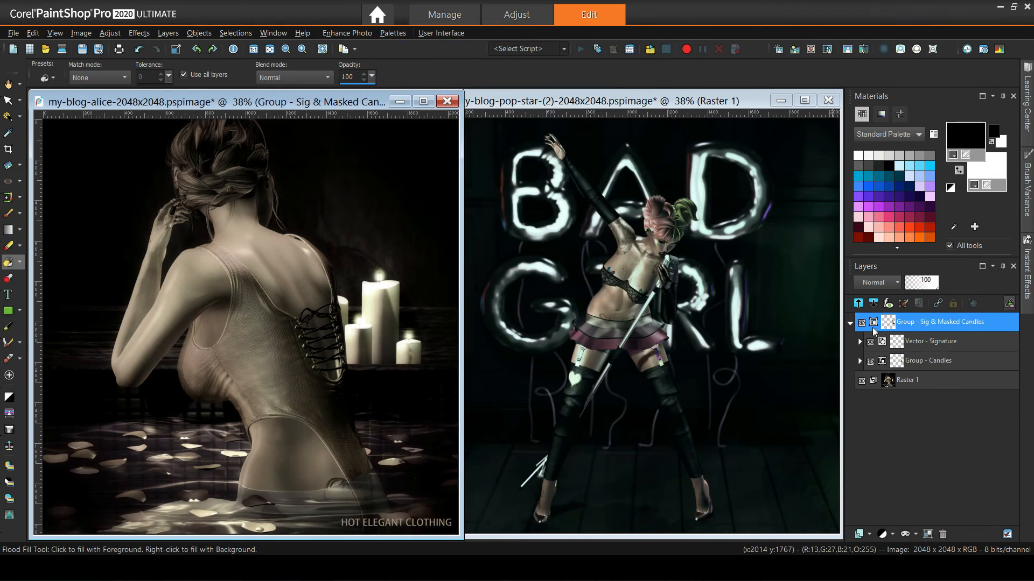
# Collapse the "Group - Sig & Masked Candles" layer group and duplicate it.
pyautogui.click(849, 323)
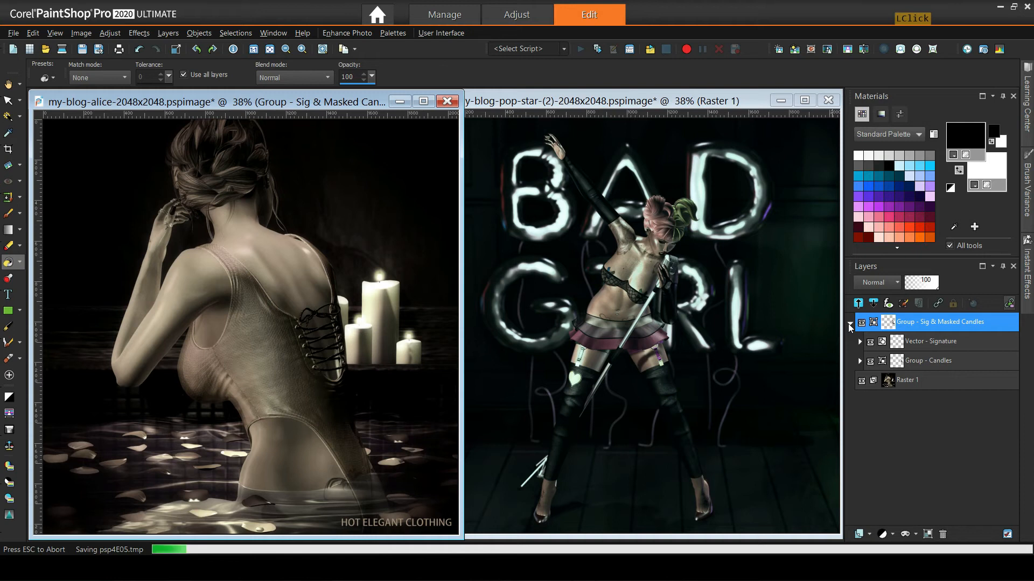
pyautogui.click(850, 324)
pyautogui.rightClick(922, 323)
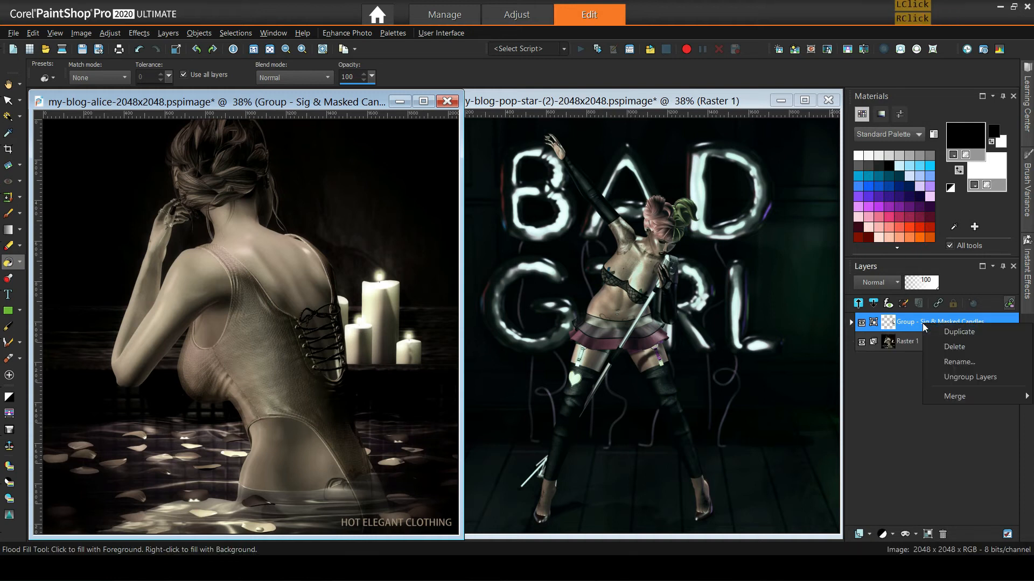
pyautogui.click(953, 331)
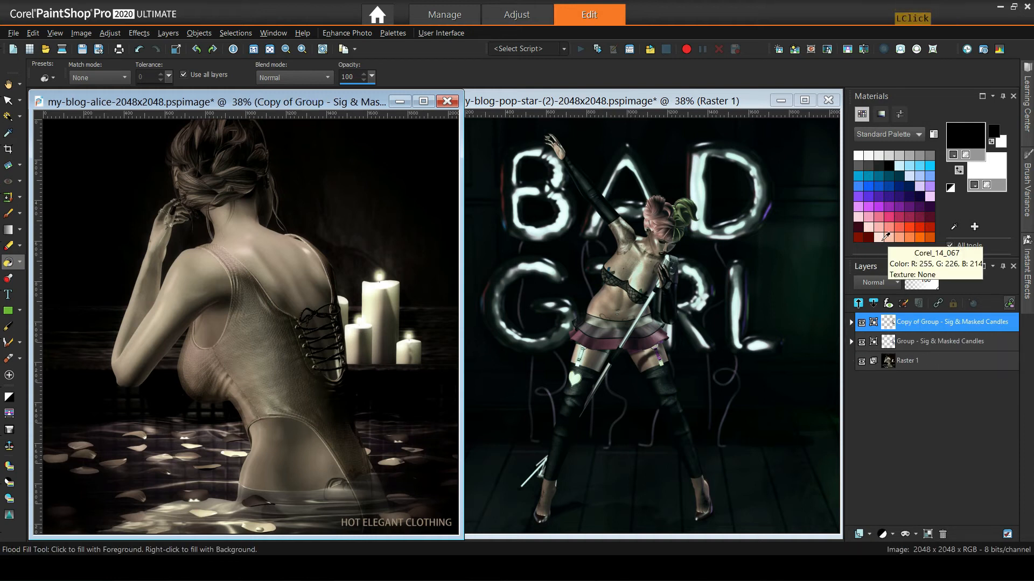
# Add a new raster layer above "Copy of Group - Sig & Masked Candles" and flood fill it with black, with Use all layers off.
pyautogui.click(860, 534)
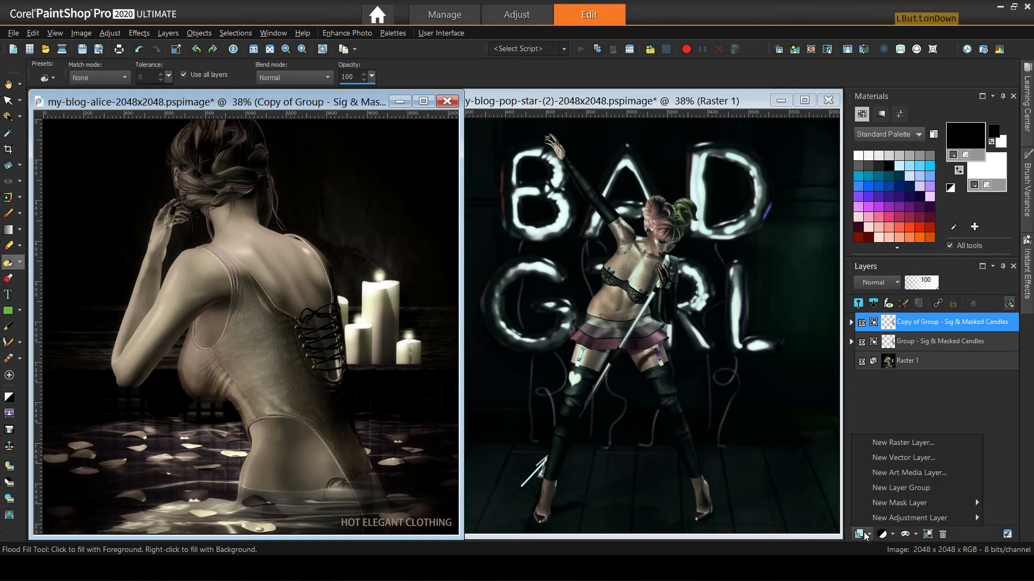
pyautogui.click(892, 446)
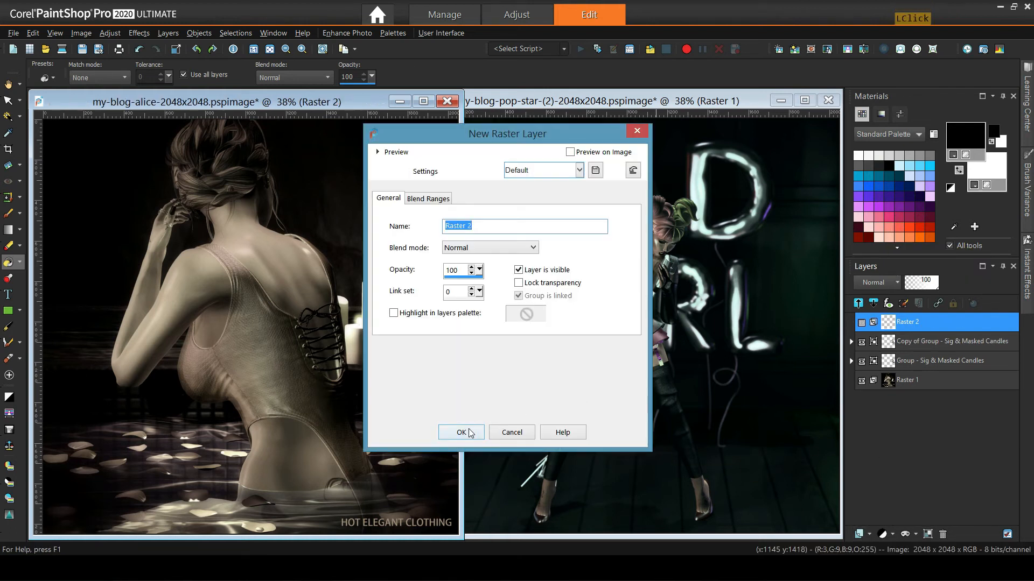
pyautogui.click(464, 432)
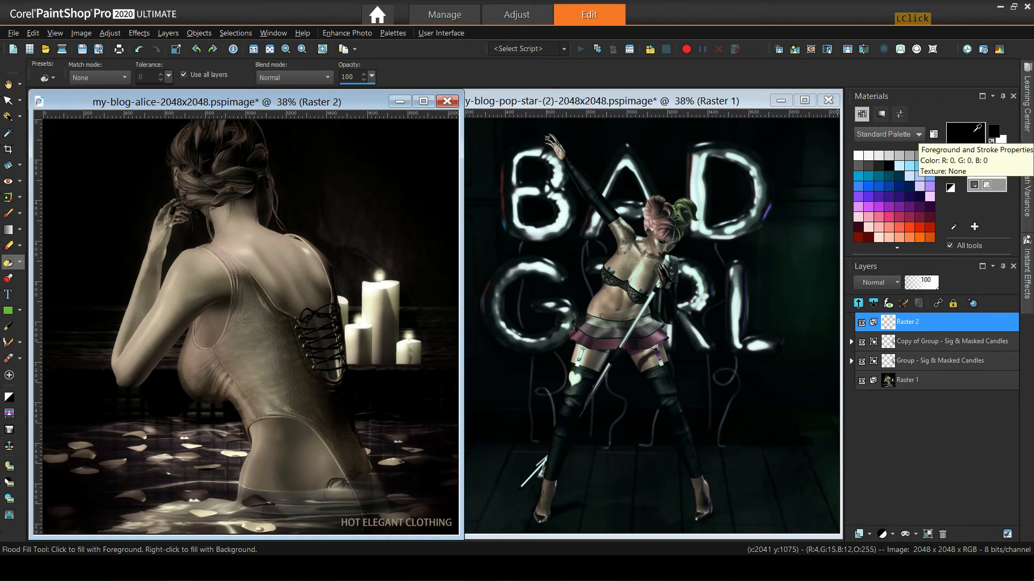
pyautogui.click(183, 75)
pyautogui.click(246, 319)
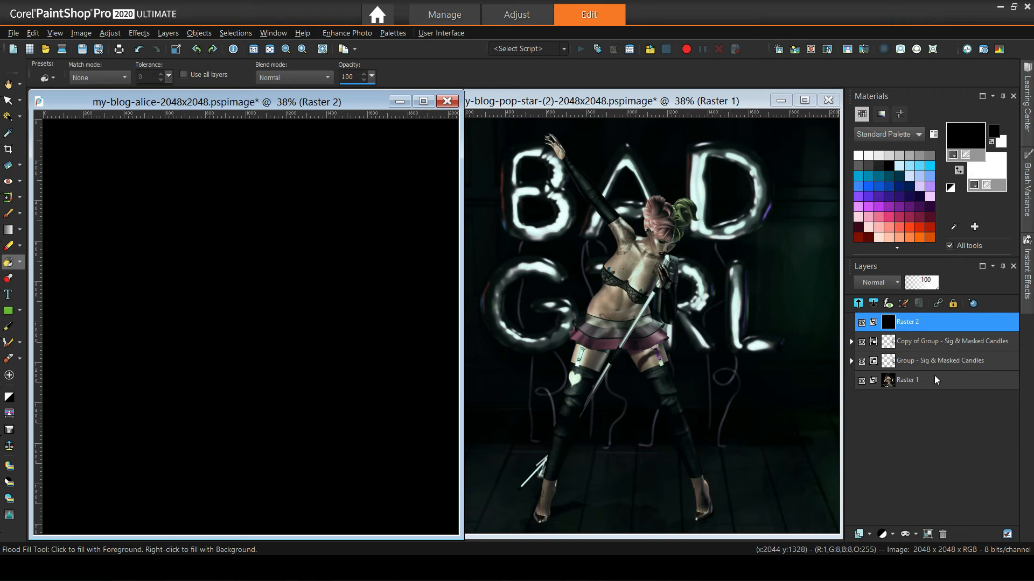
# Combine the black Raster 2 layer and "Copy of Group - Sig & Masked Candles" in a new layer group with the default settings.
pyautogui.keyDown('ctrl'); pyautogui.click(912, 347); pyautogui.keyUp('ctrl')
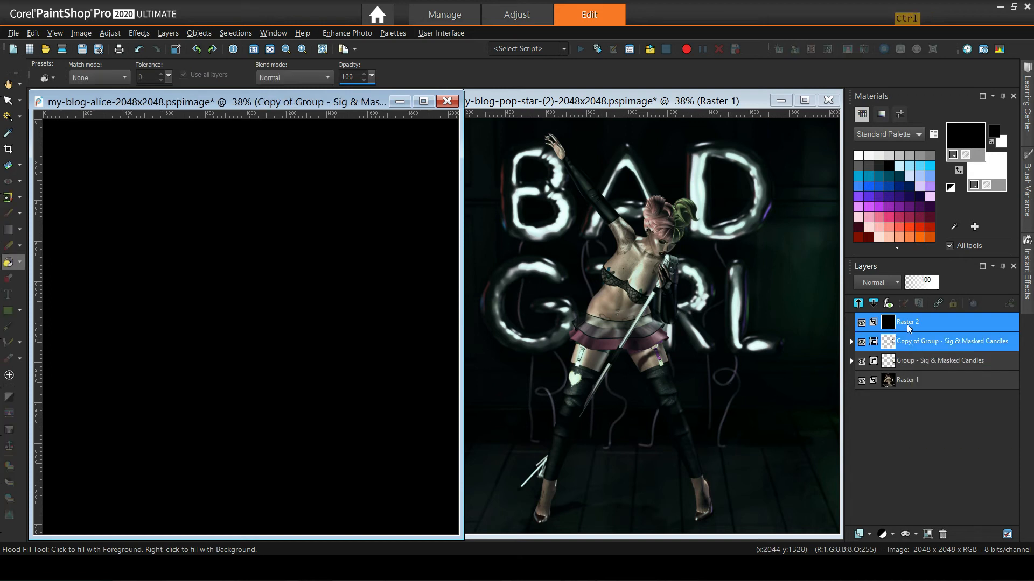
pyautogui.click(927, 536)
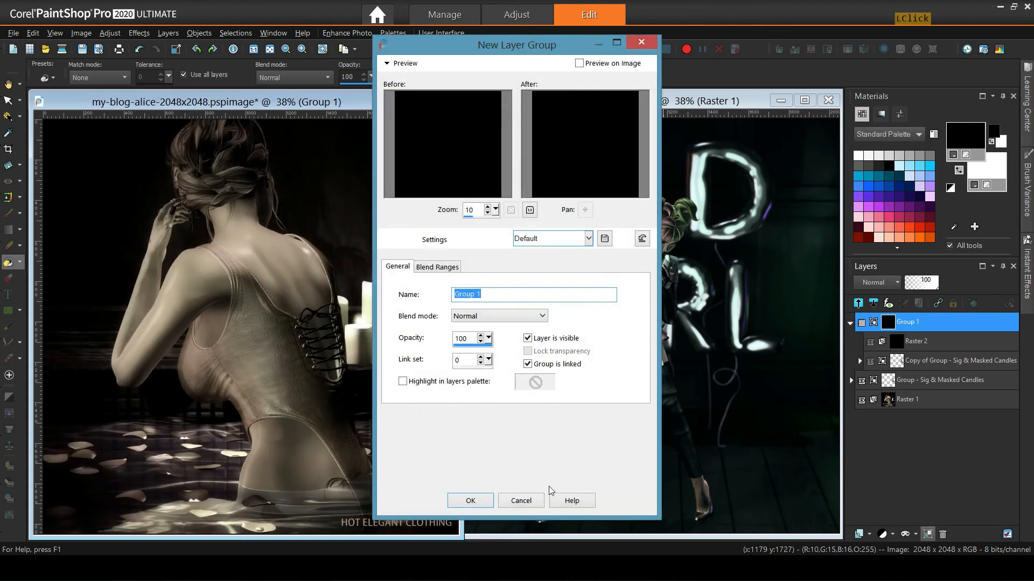
pyautogui.click(470, 501)
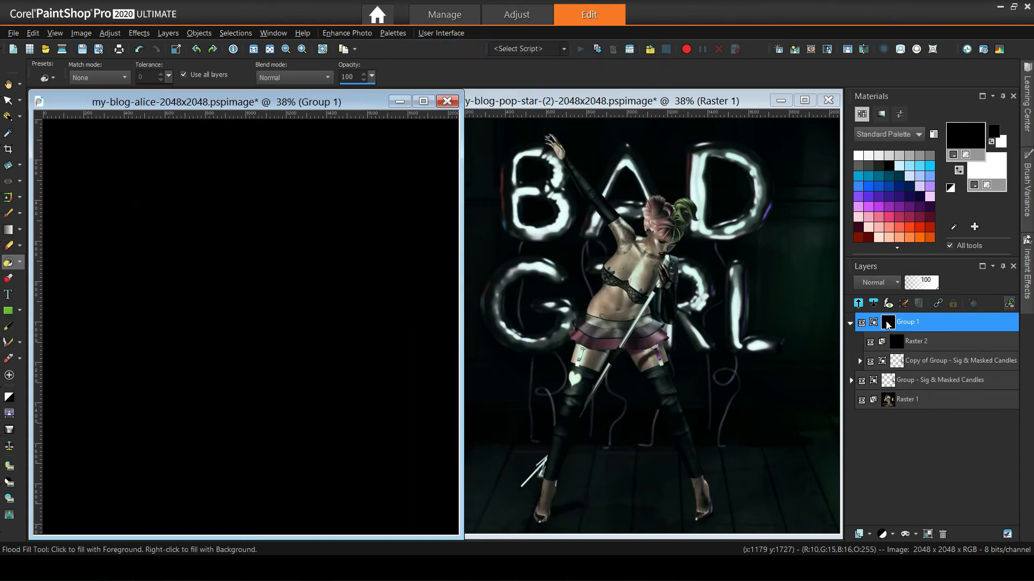
# Copy Group 1, holding the black layer and the duplicated signature and masked candles group, from the alice image into the pop-star image.
pyautogui.click(887, 325)
pyautogui.moveTo(887, 324); pyautogui.dragTo(753, 321)
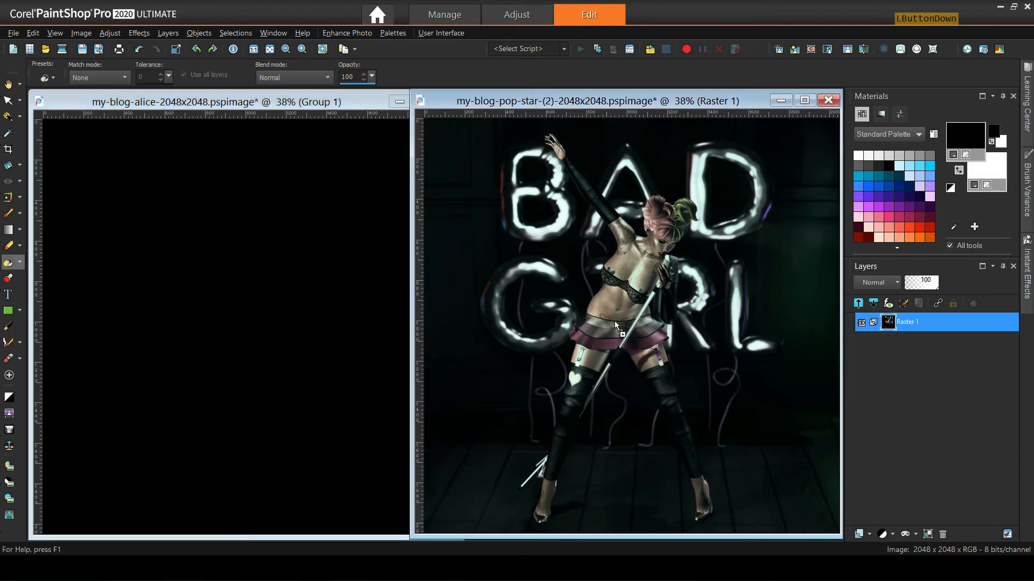
pyautogui.moveTo(615, 321); pyautogui.dragTo(615, 321)
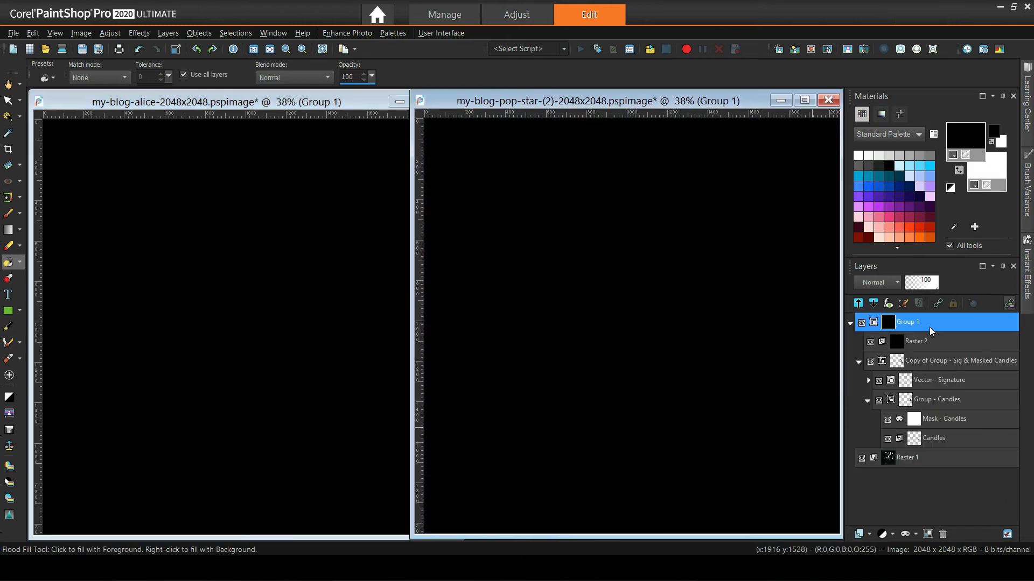
# Ungroup the copied Group 1 in the pop-star image and delete the black layer covering the signature and masked candles.
pyautogui.rightClick(931, 330)
pyautogui.click(970, 381)
pyautogui.click(908, 322)
pyautogui.rightClick(907, 322)
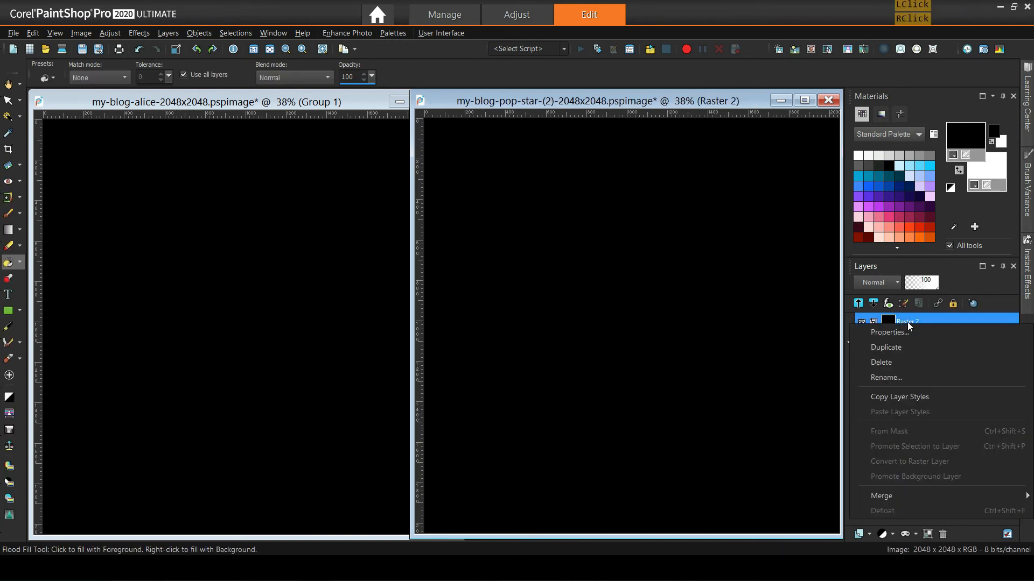
pyautogui.click(893, 363)
pyautogui.click(485, 310)
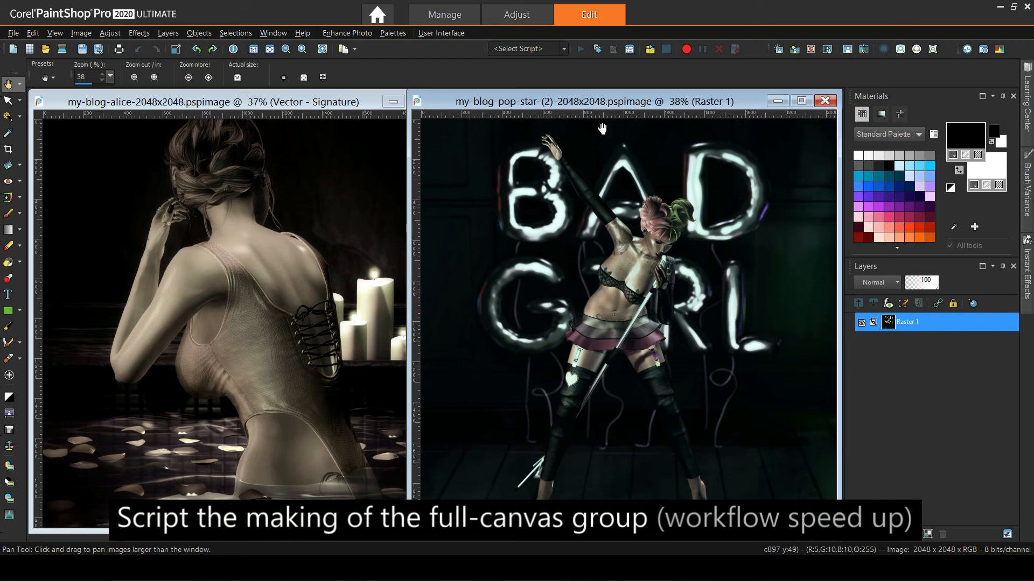
# Minimise the alice and pop-star images and create a new transparent 1920 × 1080 pixel image with a raster background.
pyautogui.click(345, 106)
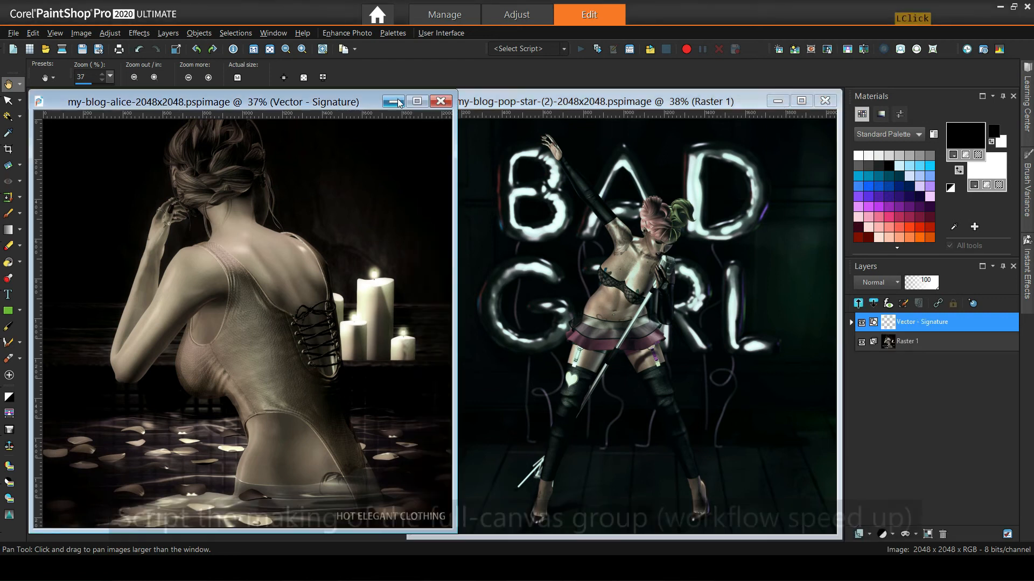
pyautogui.click(551, 102)
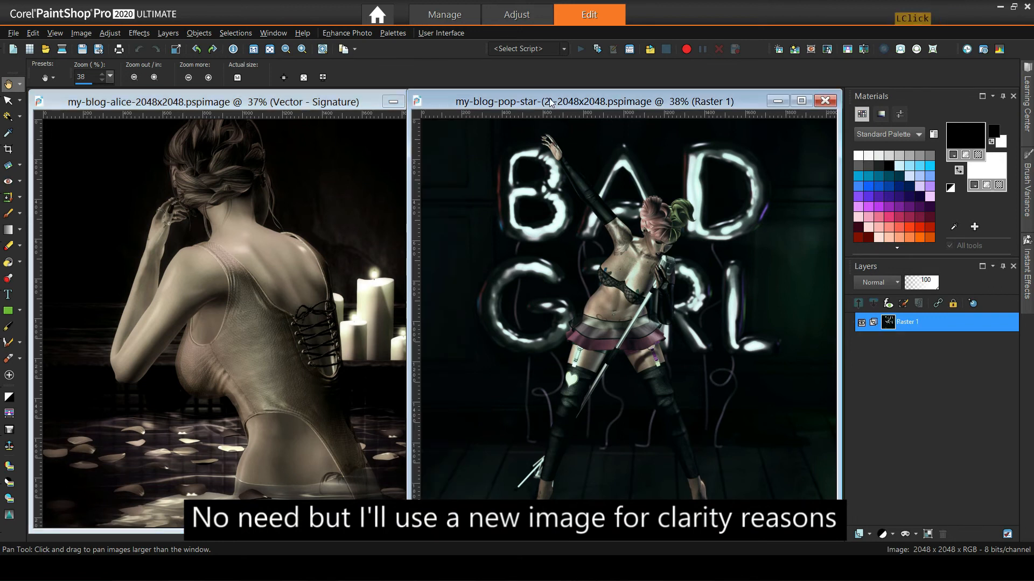
pyautogui.click(776, 101)
pyautogui.click(394, 101)
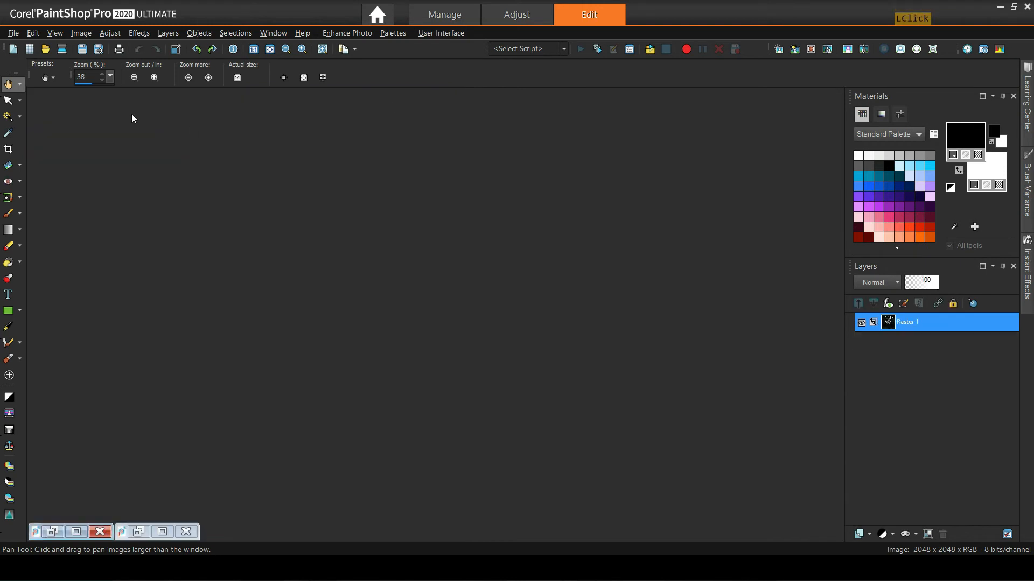
pyautogui.click(16, 32)
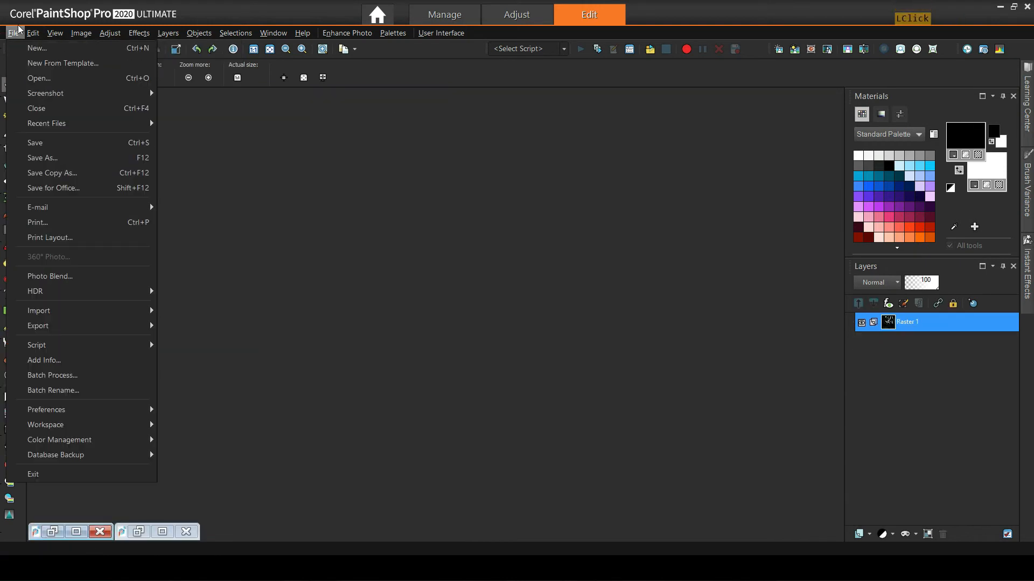
pyautogui.click(37, 48)
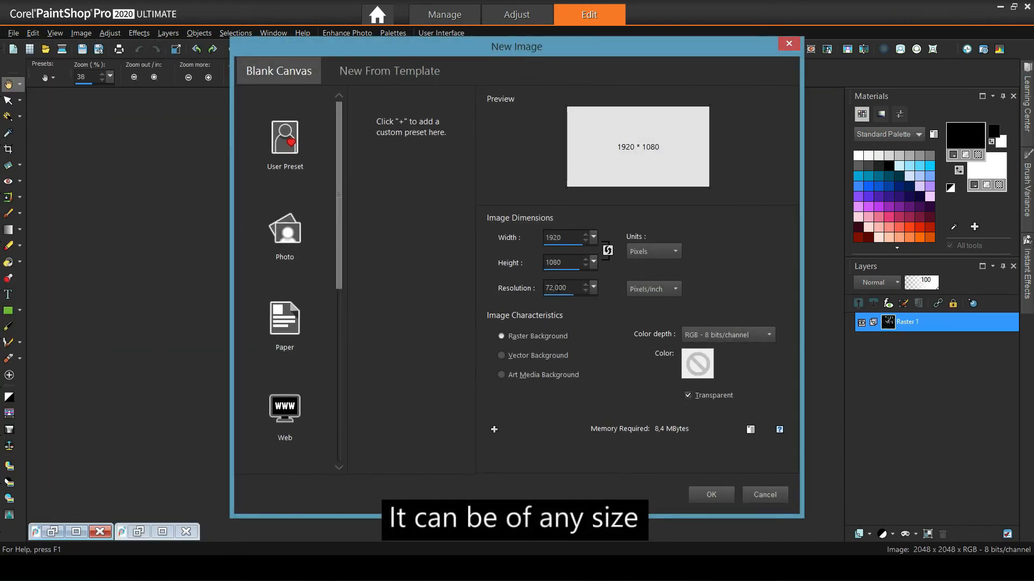
pyautogui.click(706, 496)
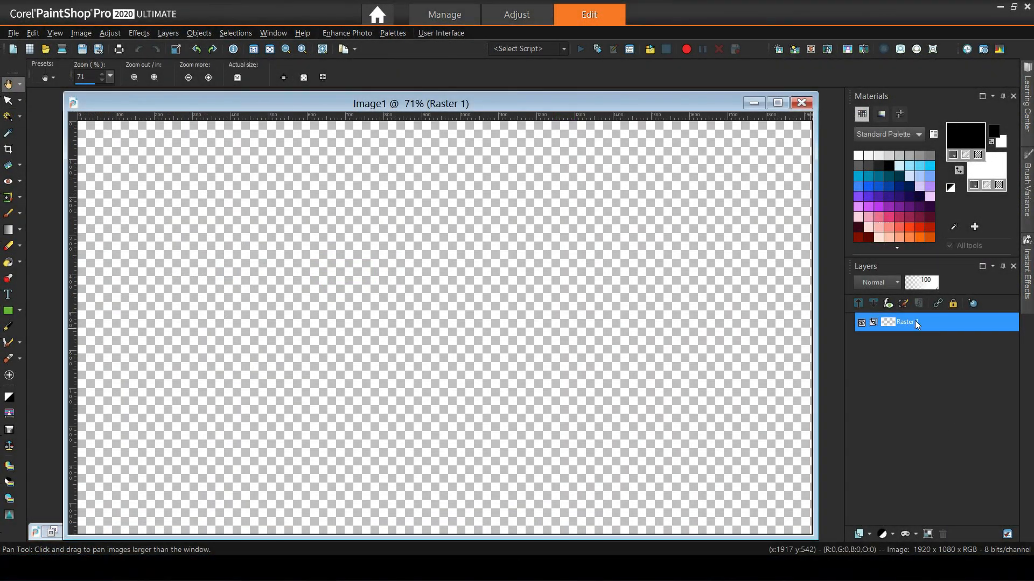
# Check whether the Raster 1 layer of the new image needs promoting from background, and start recording a script.
pyautogui.moveTo(915, 321)
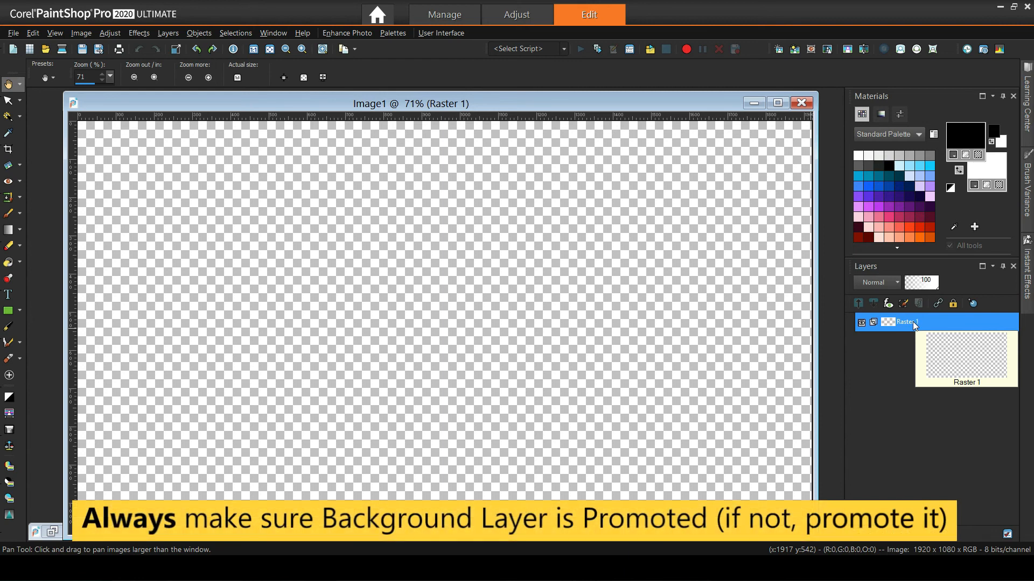
pyautogui.rightClick(912, 322)
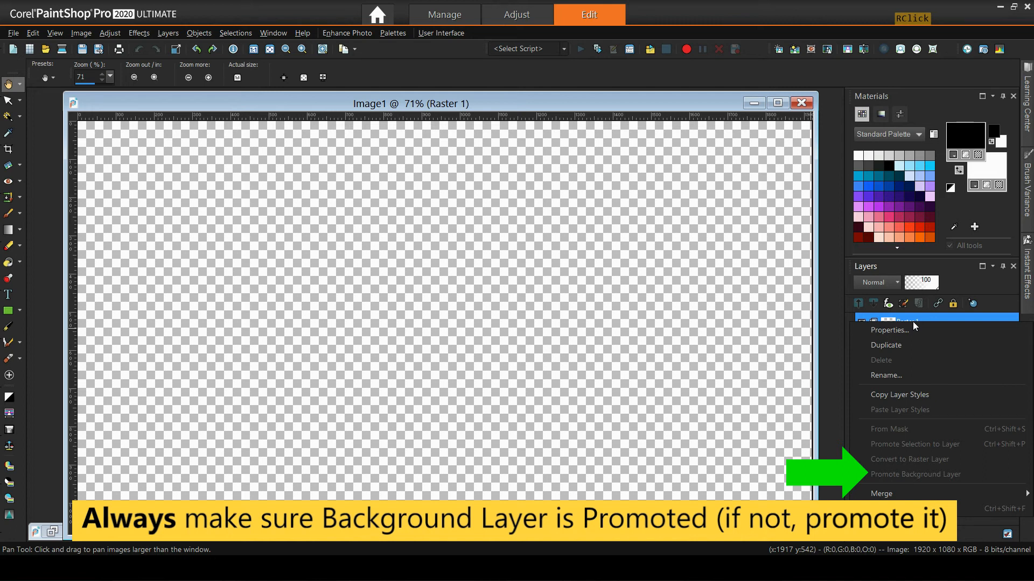
pyautogui.click(912, 321)
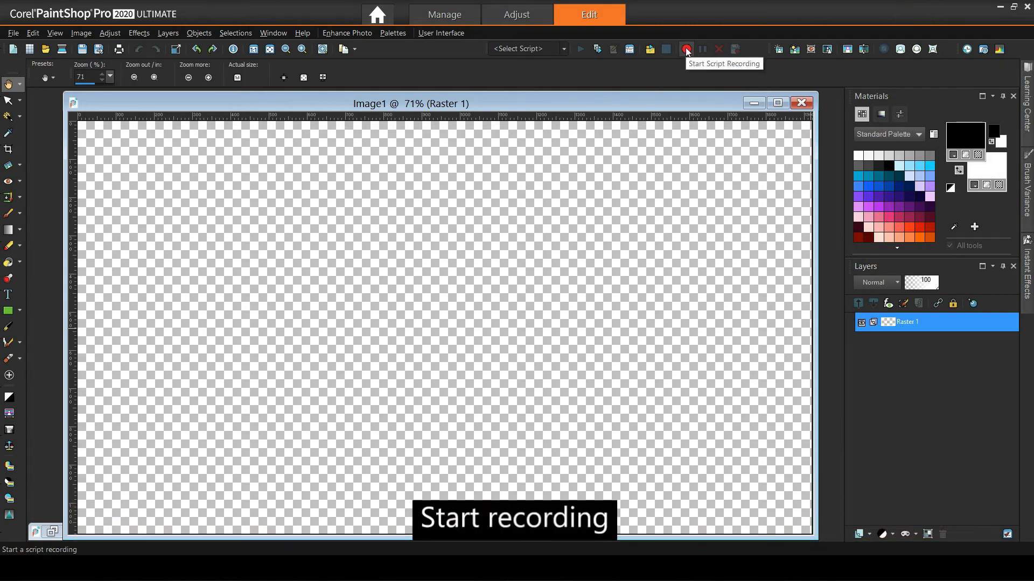
pyautogui.click(686, 50)
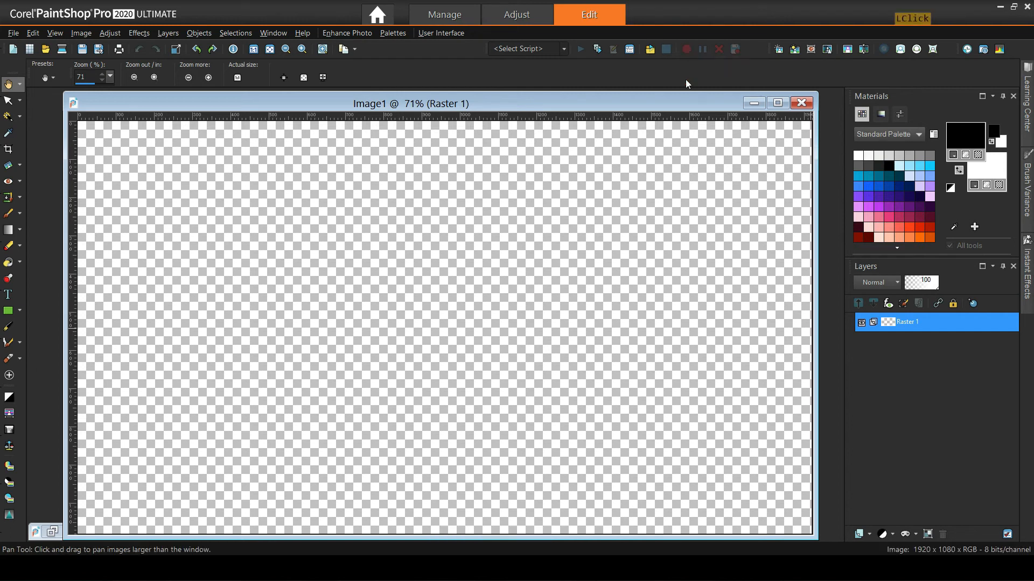
# Duplicate the Raster 1 layer and add a new raster layer above the copy.
pyautogui.rightClick(912, 322)
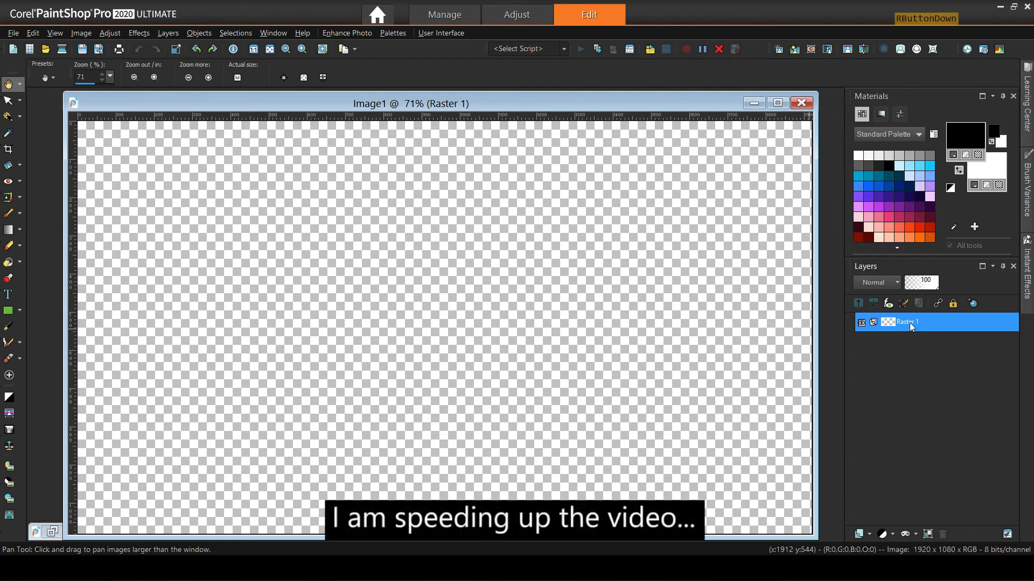
pyautogui.click(901, 347)
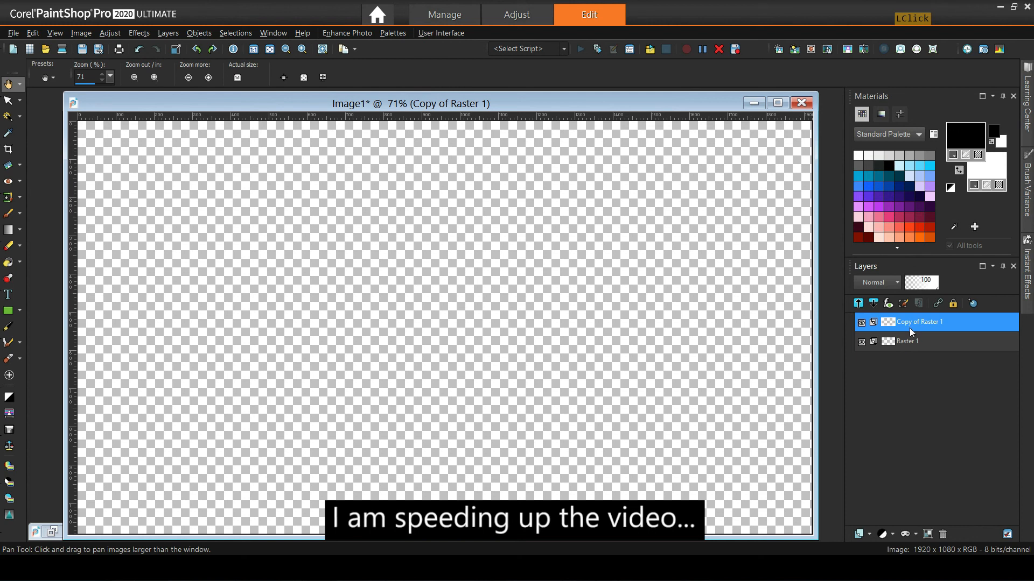
pyautogui.click(859, 533)
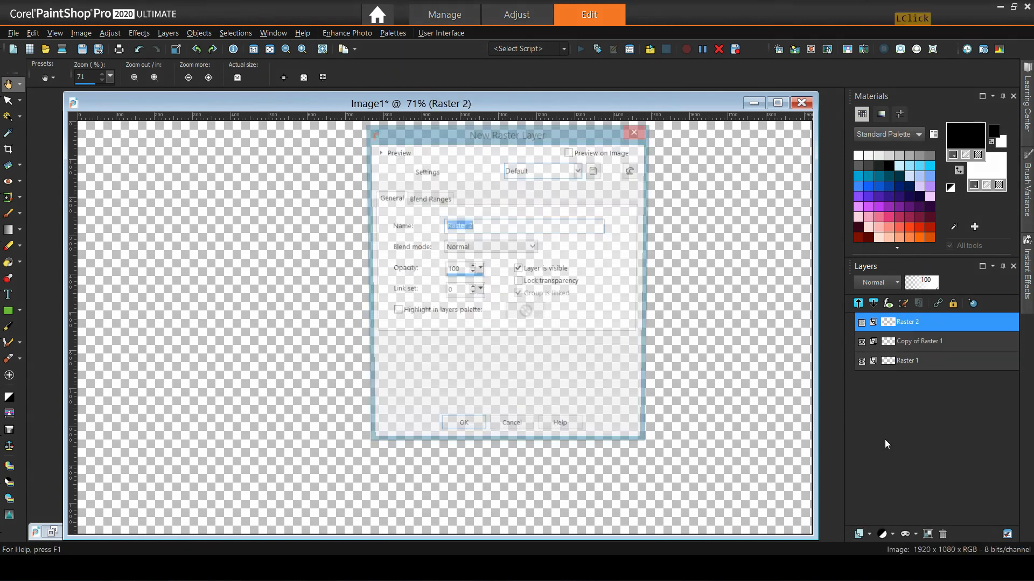
# Align the black pixel and its duplicate to the canvas corners, and merge the duplicate down into the Raster 2 layer.
pyautogui.click(199, 33)
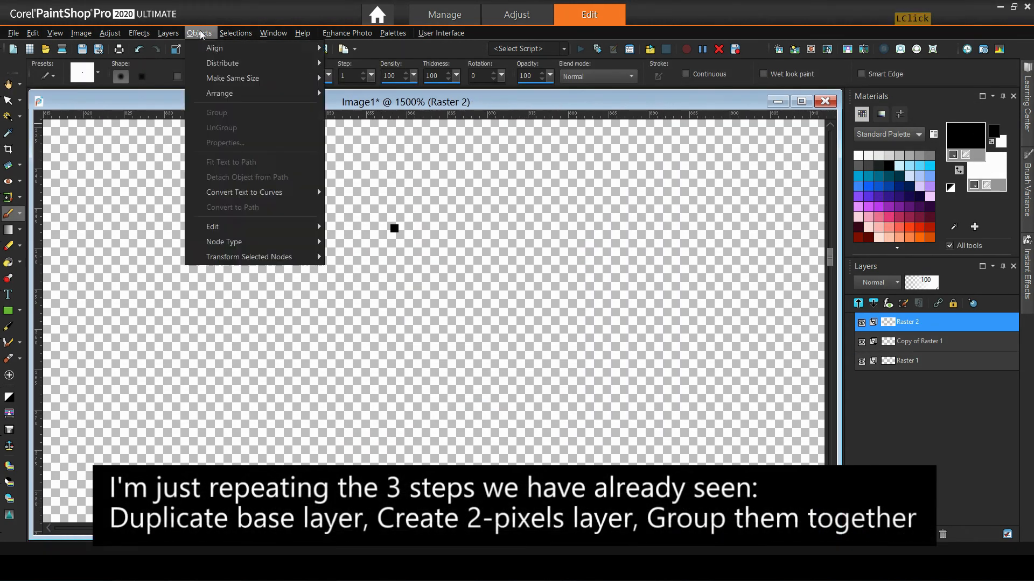
pyautogui.click(200, 33)
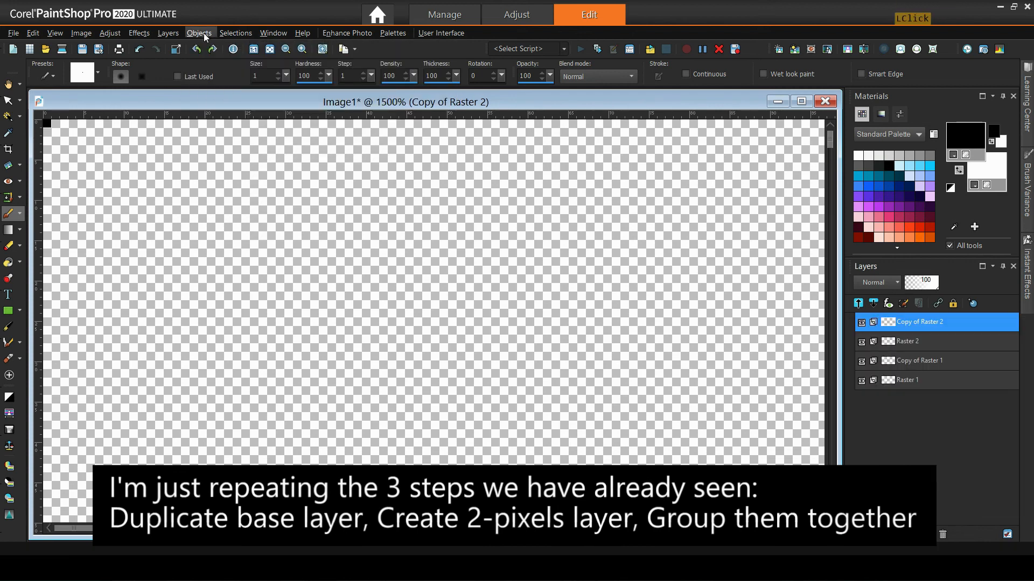
pyautogui.scroll(-15, 459, 235)
pyautogui.rightClick(867, 322)
pyautogui.moveTo(894, 464)
pyautogui.click(728, 399)
# Rename the merged pixel layer "Raster - 2px Layer".
pyautogui.click(920, 322)
pyautogui.press('BackSpace')
pyautogui.write('- ')
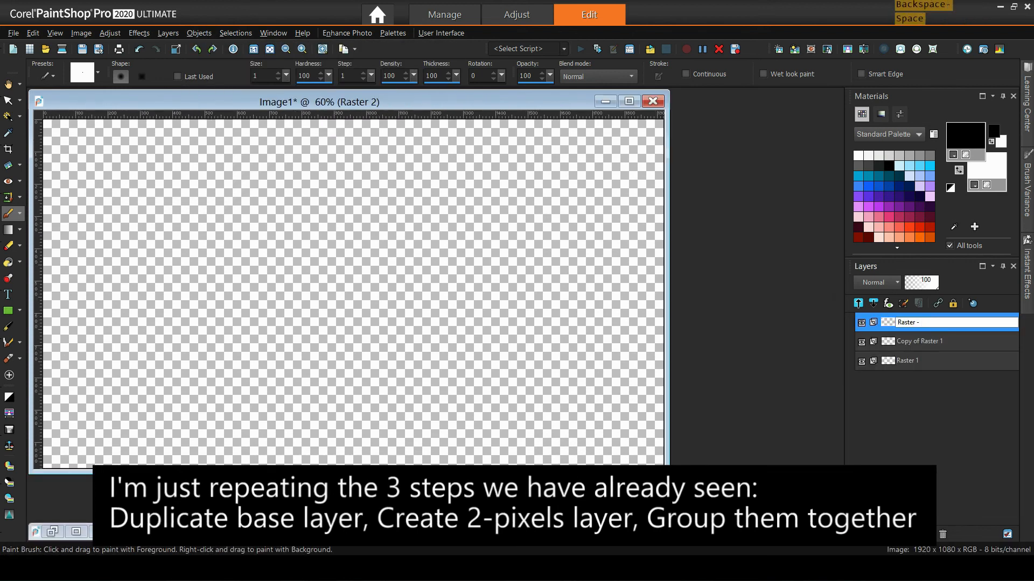
pyautogui.write('2px Layer')
pyautogui.press('Return')
# Group the 2px layer with Copy of Raster 1 as "Group - Paste in Place & Delete me" and collapse the group.
pyautogui.keyDown('ctrl'); pyautogui.click(911, 341); pyautogui.keyUp('ctrl')
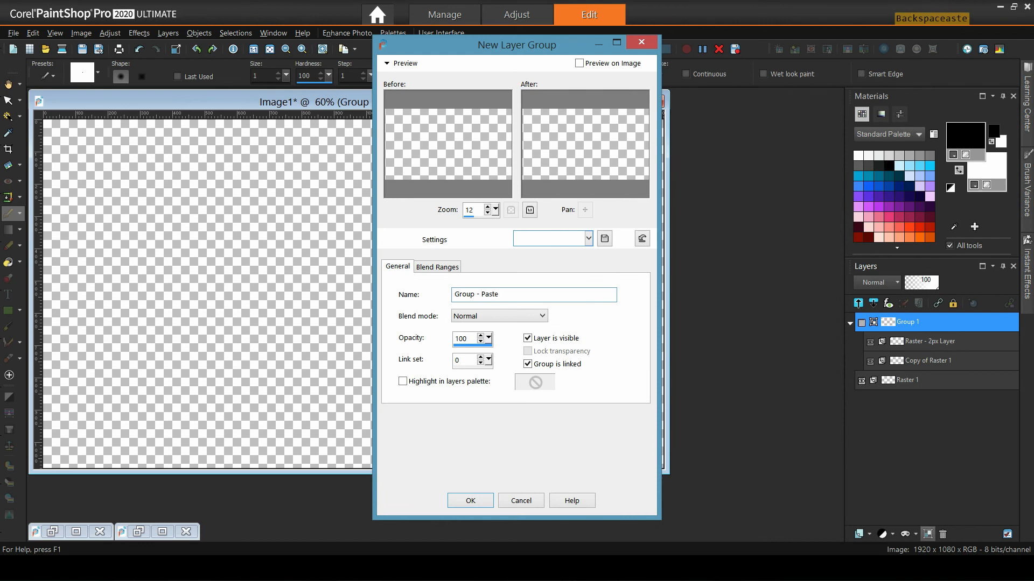
pyautogui.write('in Place & Delete me')
pyautogui.click(472, 500)
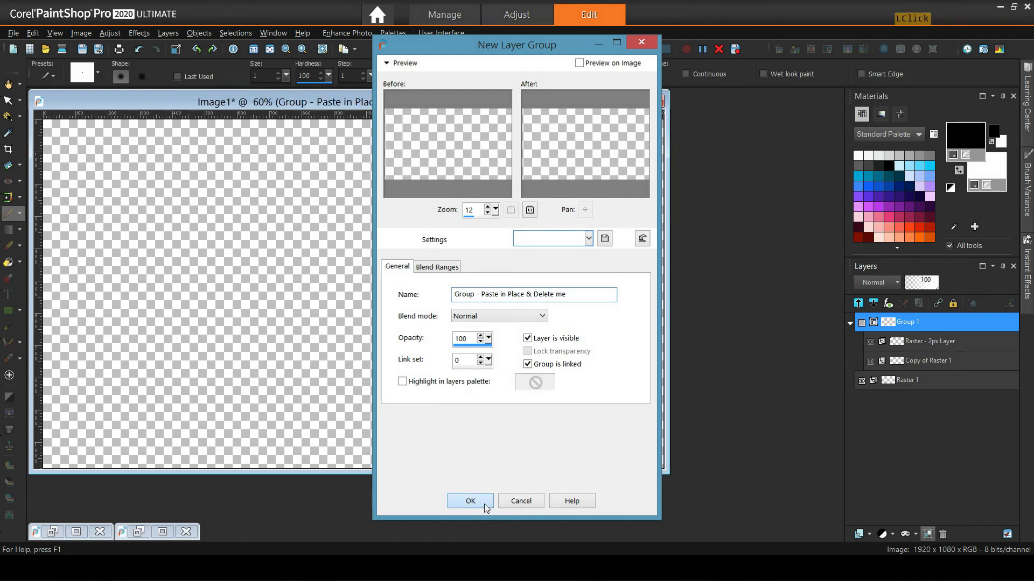
pyautogui.click(849, 322)
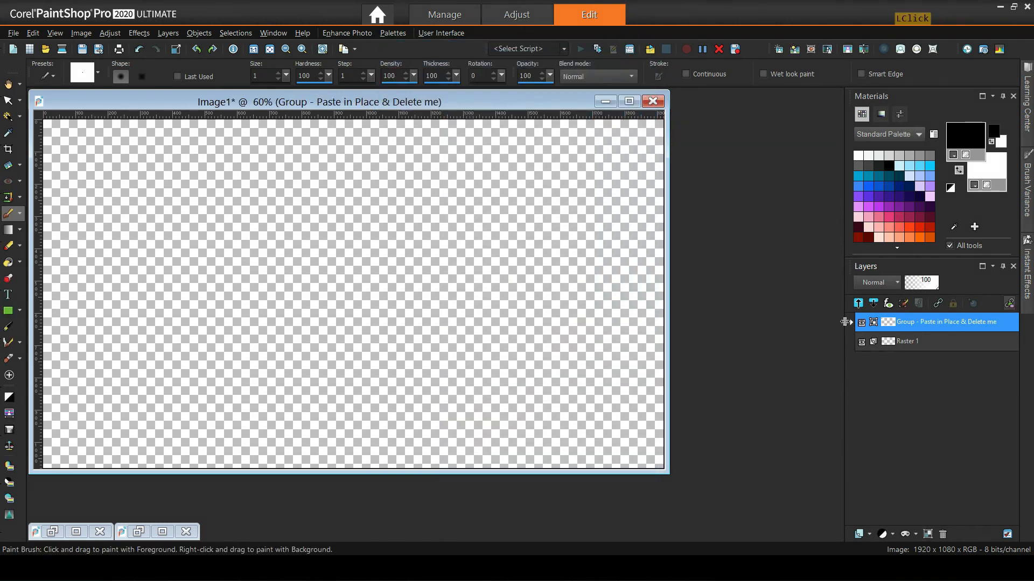
# Finish the script recording and save it in MyScripts as PasteInPlaceGroup.PspScript.
pyautogui.click(735, 50)
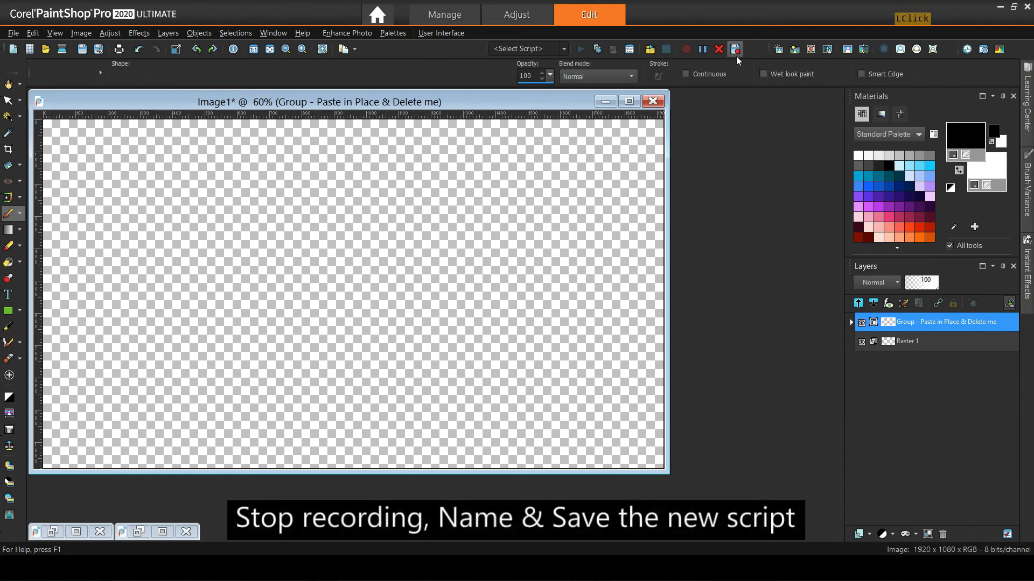
pyautogui.click(437, 317)
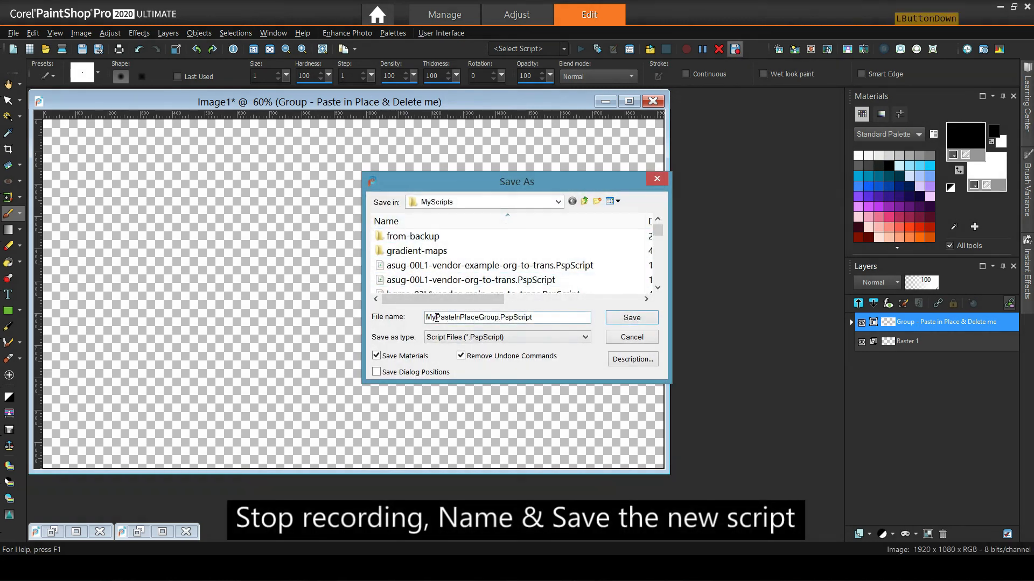
pyautogui.press('Delete')
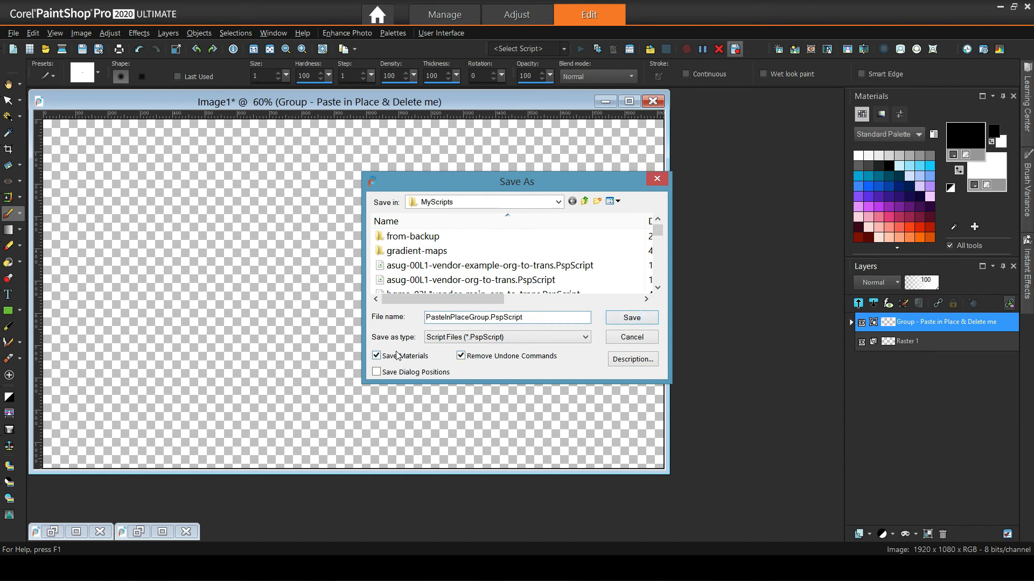
pyautogui.click(628, 322)
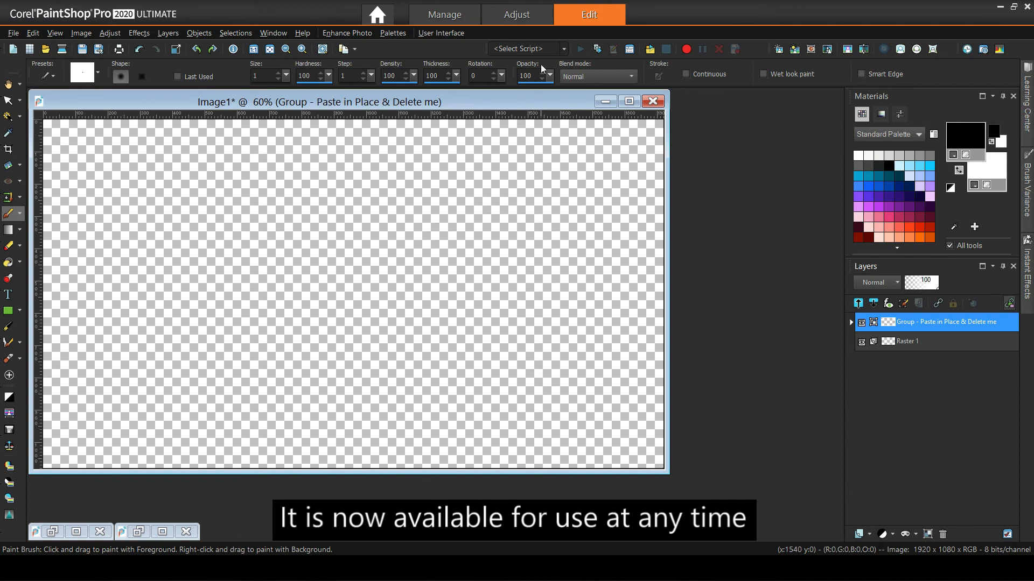
# Find the saved PasteInPlaceGroup script in the list of available scripts.
pyautogui.click(564, 49)
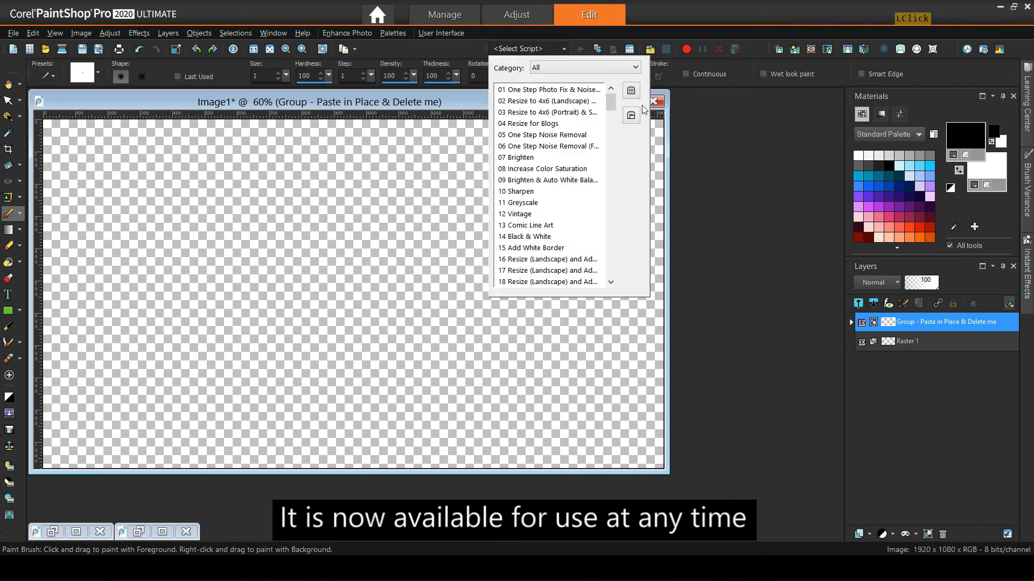
pyautogui.moveTo(611, 101); pyautogui.dragTo(611, 199)
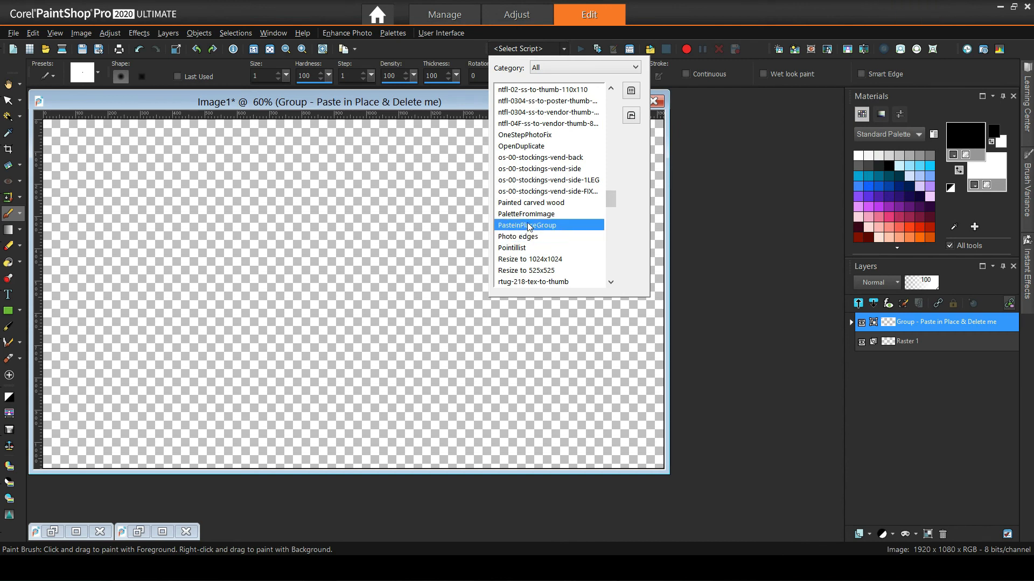
pyautogui.click(548, 228)
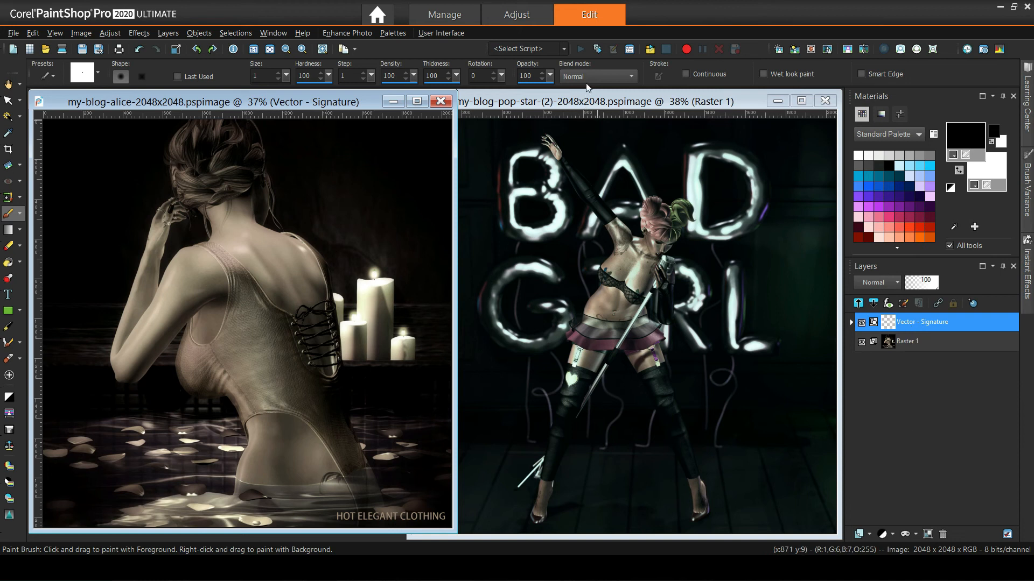
# Run the PasteInPlaceGroup script on the alice image's Vector - Signature layer and copy the resulting group into the pop-star image.
pyautogui.click(566, 49)
pyautogui.moveTo(612, 106); pyautogui.dragTo(610, 209)
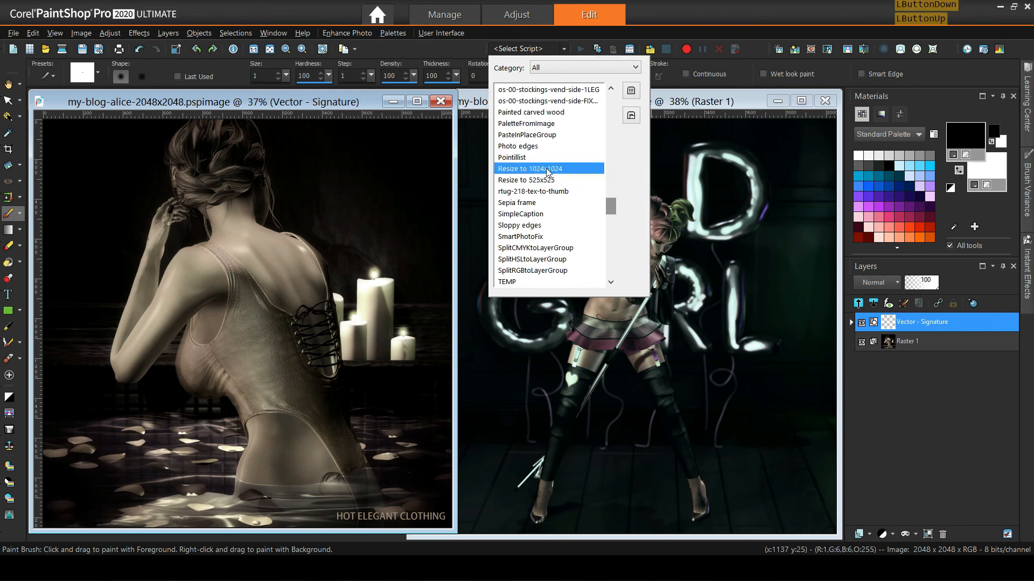
pyautogui.click(535, 134)
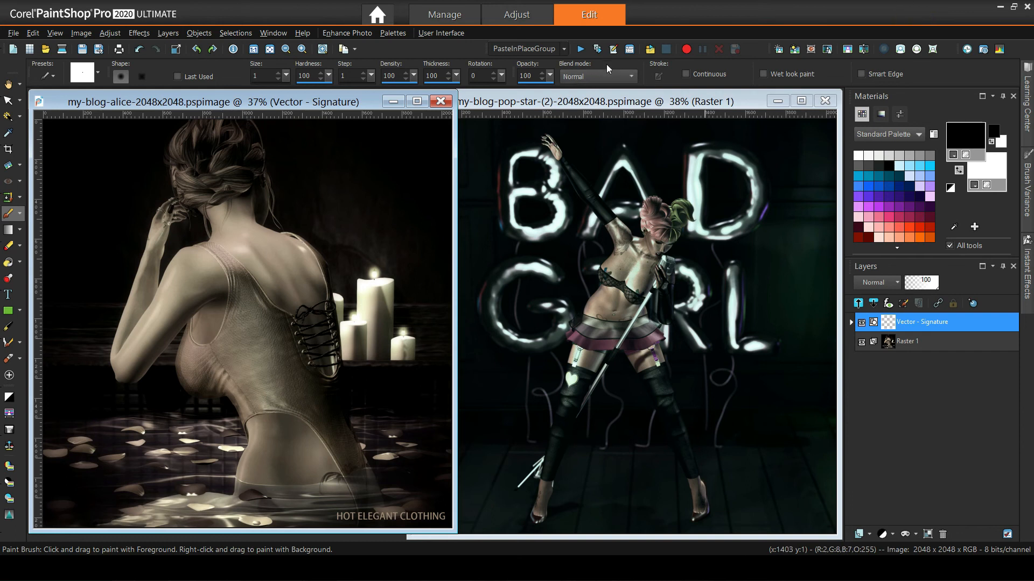
pyautogui.click(580, 50)
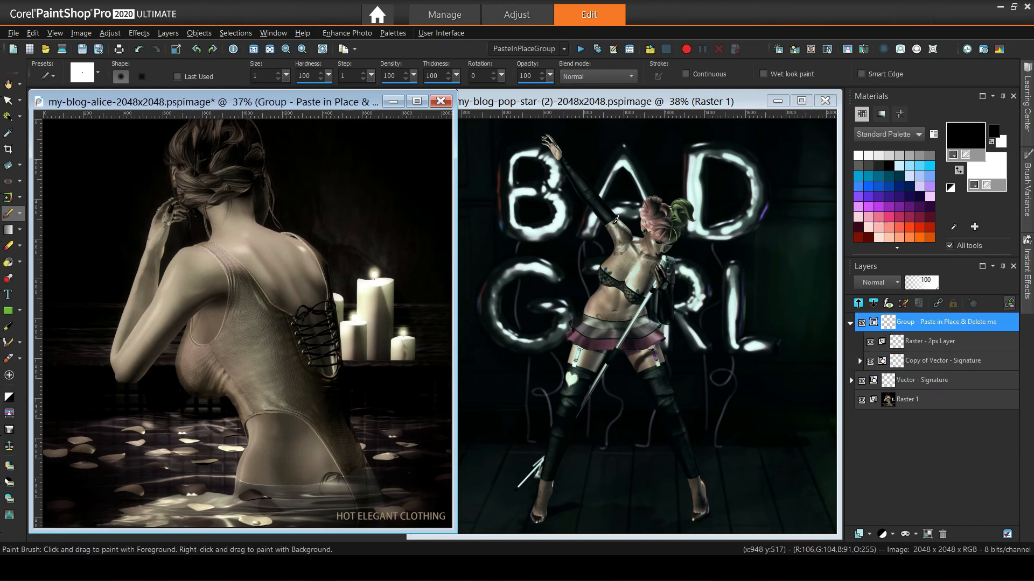
pyautogui.moveTo(926, 326); pyautogui.dragTo(637, 283)
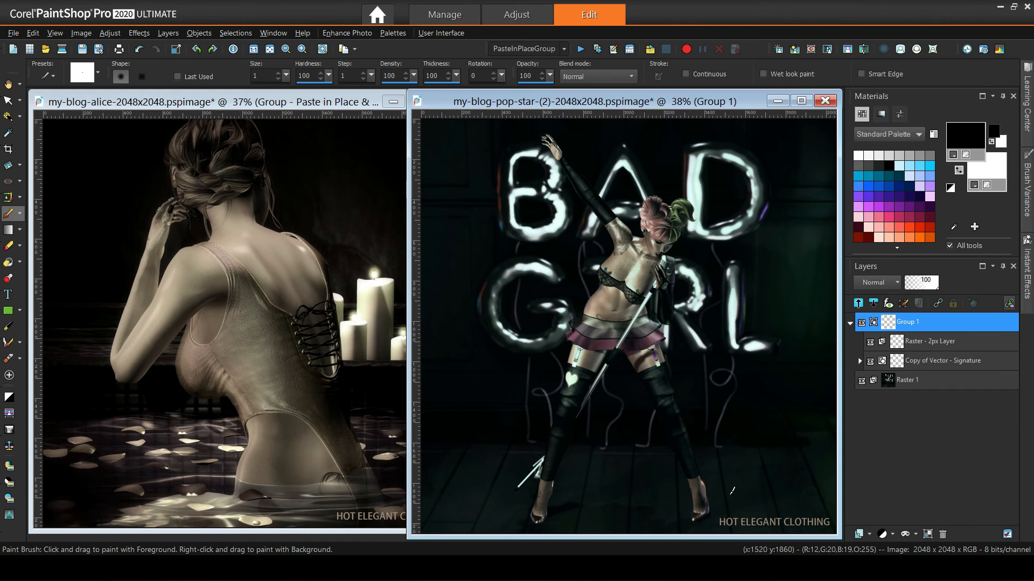
# Ungroup the copied Group 1 in the pop-star image and delete the Raster - 2px Layer.
pyautogui.rightClick(921, 323)
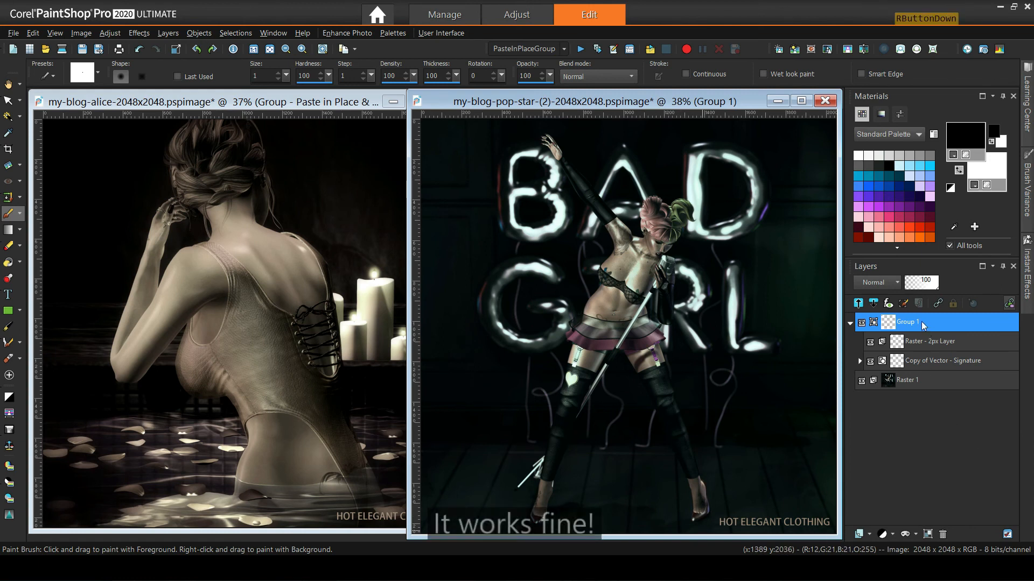
pyautogui.click(956, 376)
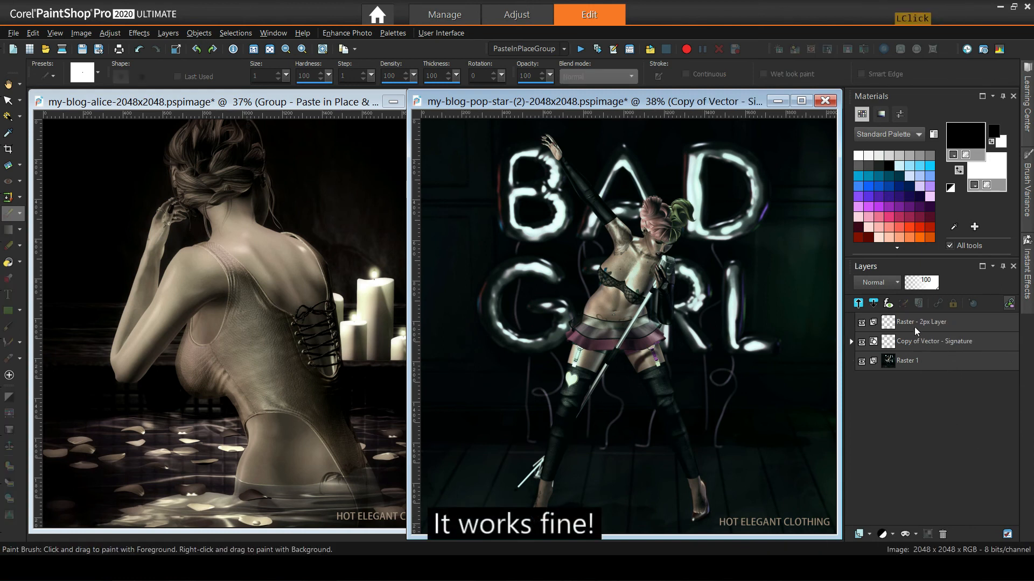
pyautogui.rightClick(916, 321)
pyautogui.click(883, 360)
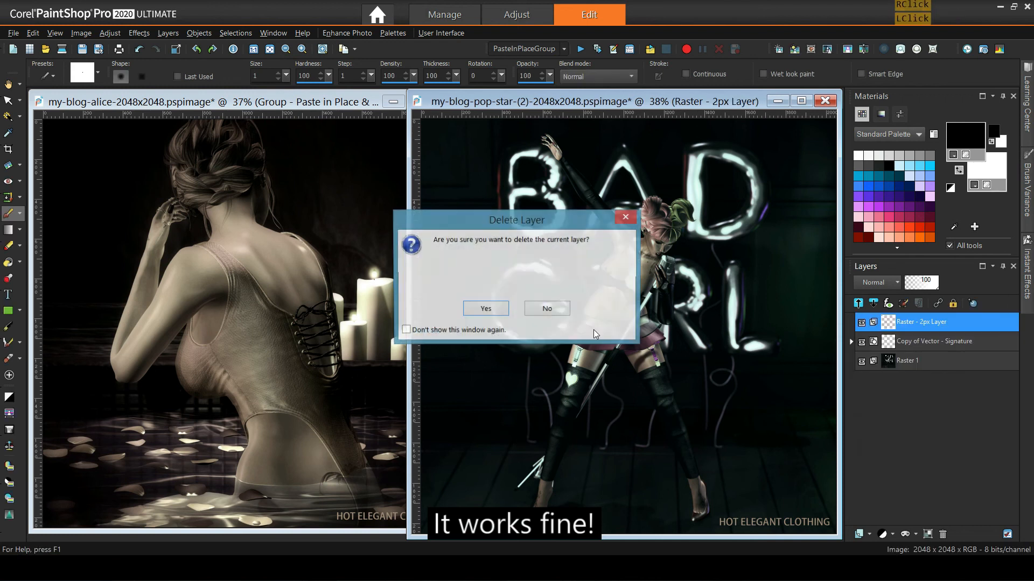
pyautogui.click(484, 308)
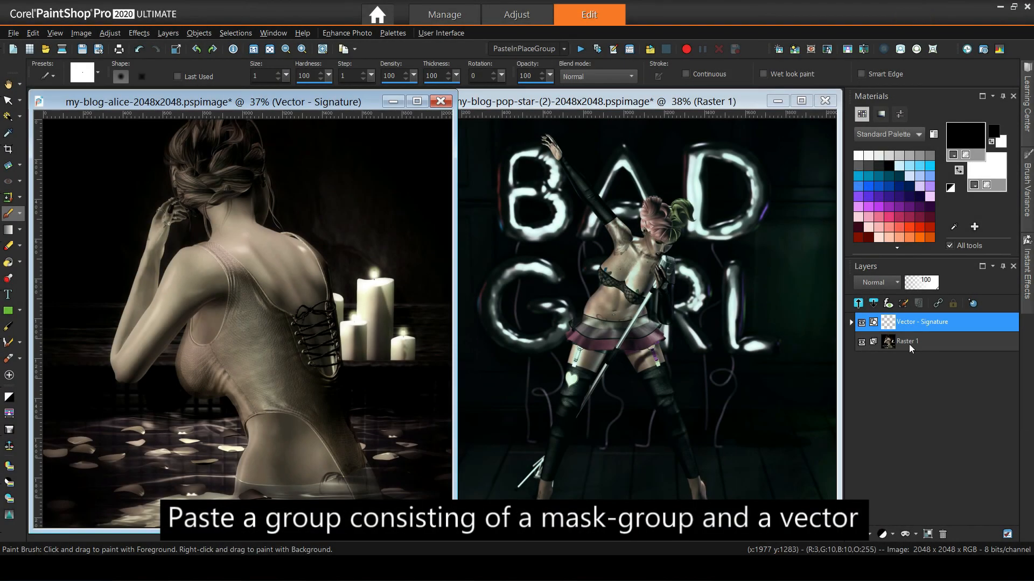
# Outline the candles on the alice image's Raster 1 layer with Freehand Selection and promote the selection to a new layer.
pyautogui.click(904, 342)
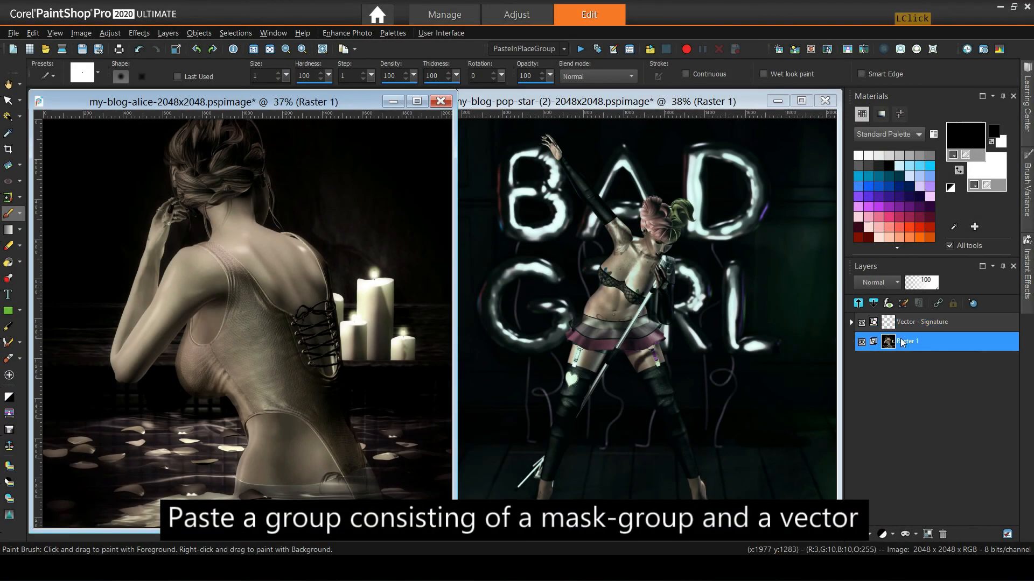
pyautogui.click(20, 117)
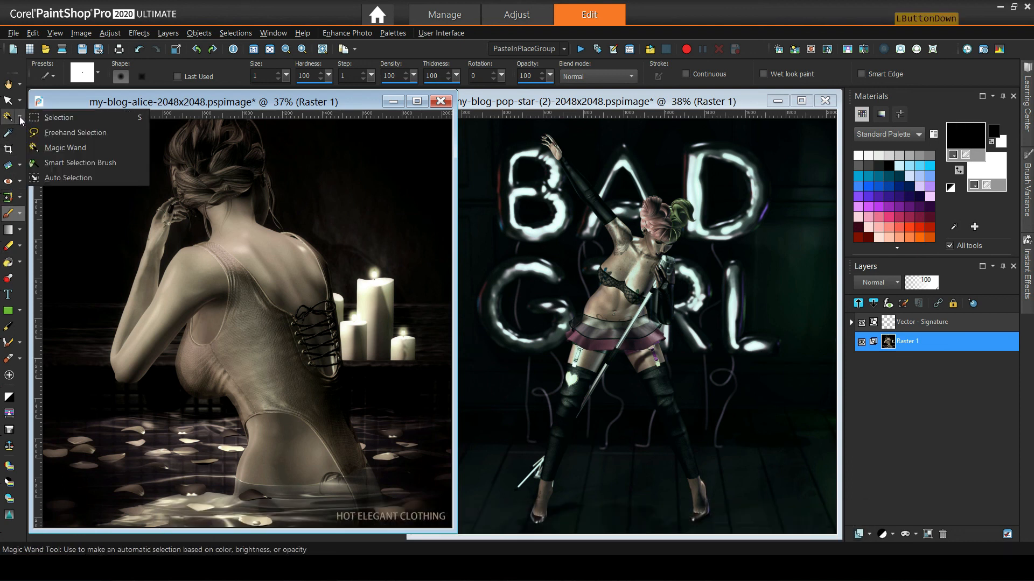
pyautogui.click(49, 131)
pyautogui.moveTo(372, 265); pyautogui.dragTo(370, 264)
pyautogui.moveTo(353, 301)
pyautogui.mouseDown()
pyautogui.moveTo(347, 363)
pyautogui.moveTo(396, 320)
pyautogui.moveTo(371, 264)
pyautogui.mouseUp()
pyautogui.rightClick(904, 343)
pyautogui.click(915, 466)
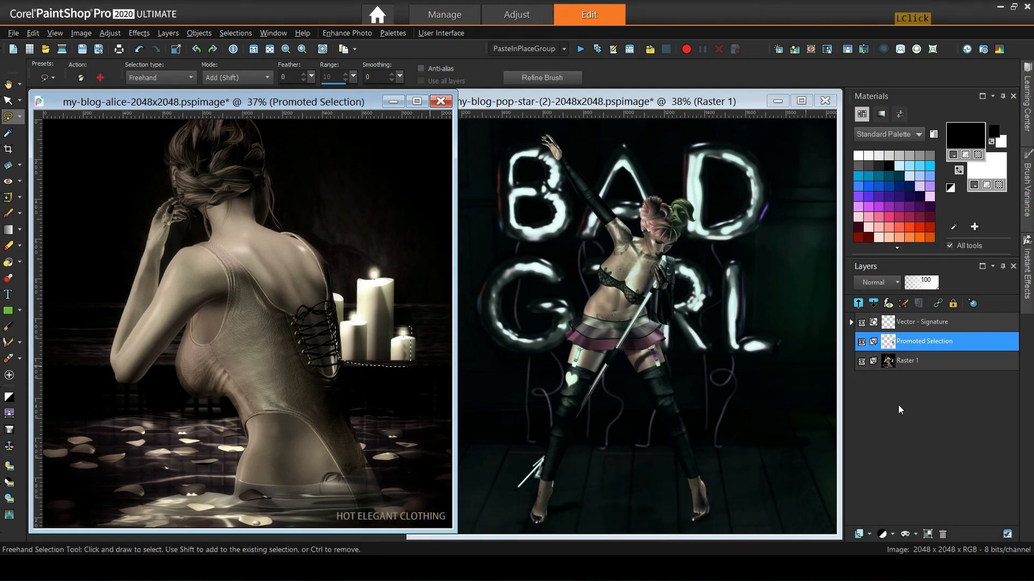
# Mask the promoted candles layer to show only the selection and rename its mask group "Group - Candles Mask".
pyautogui.click(916, 534)
pyautogui.click(928, 505)
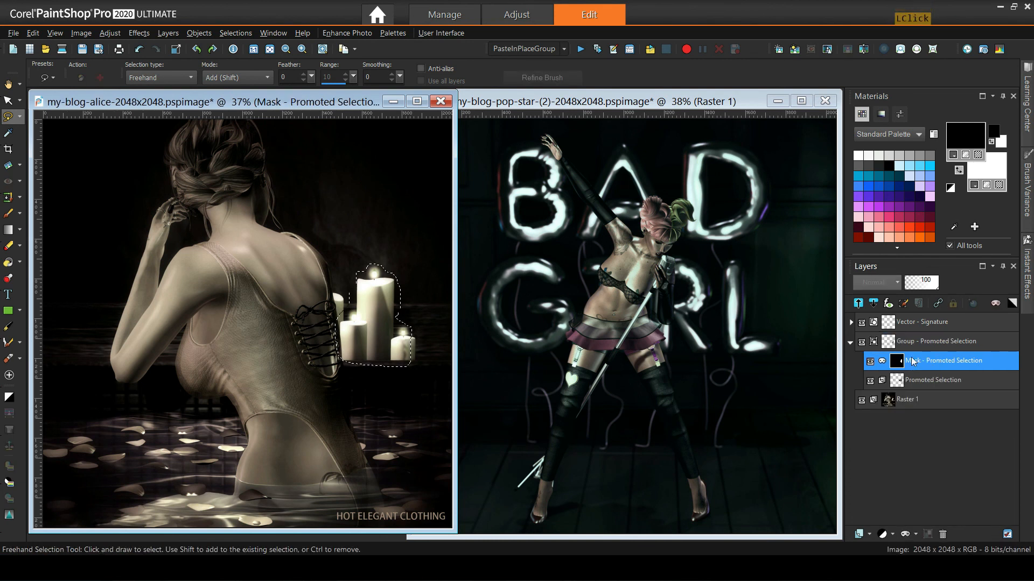
pyautogui.click(851, 344)
pyautogui.doubleClick(922, 343)
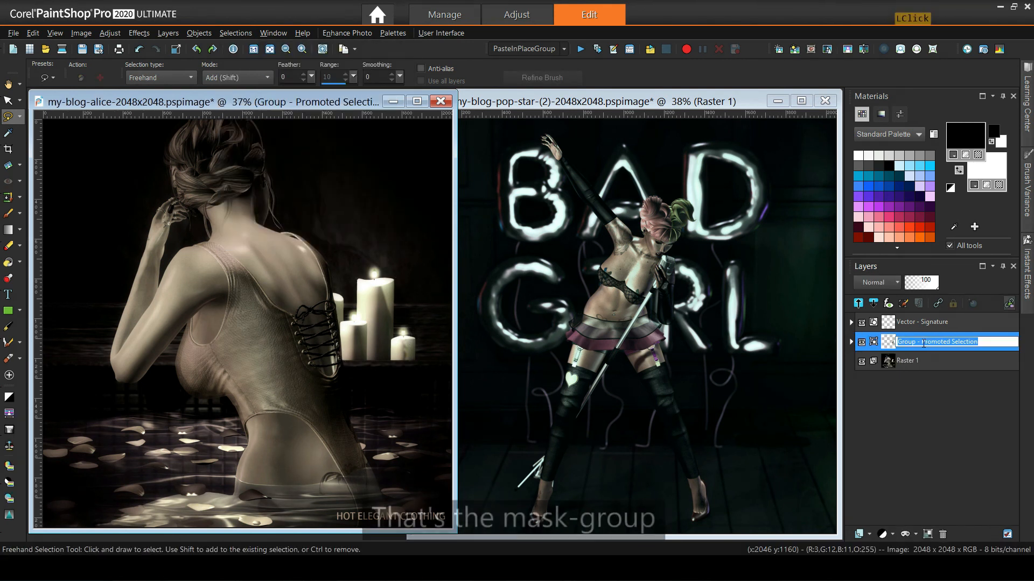
pyautogui.click(921, 343)
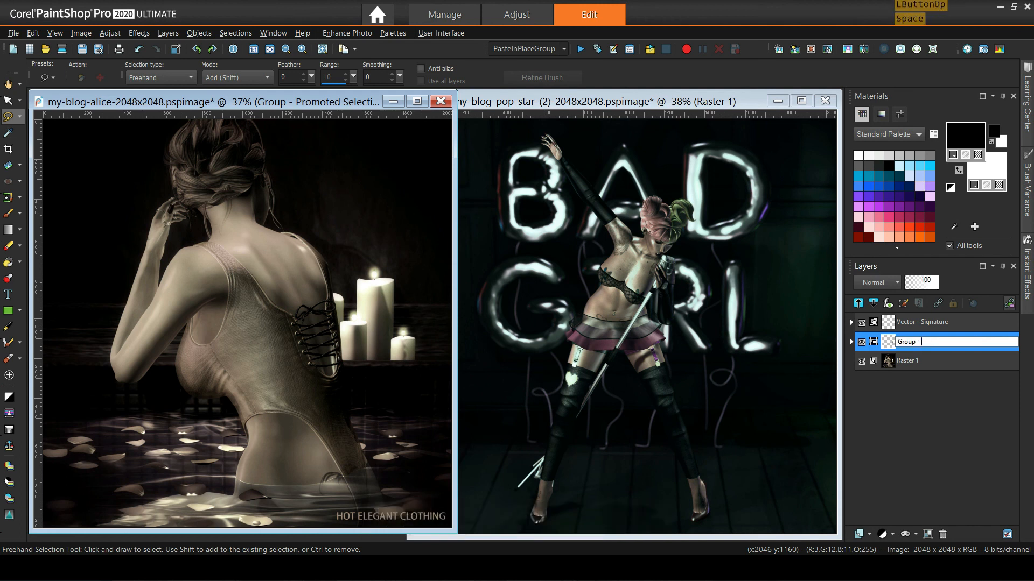
pyautogui.write('Candles Mask')
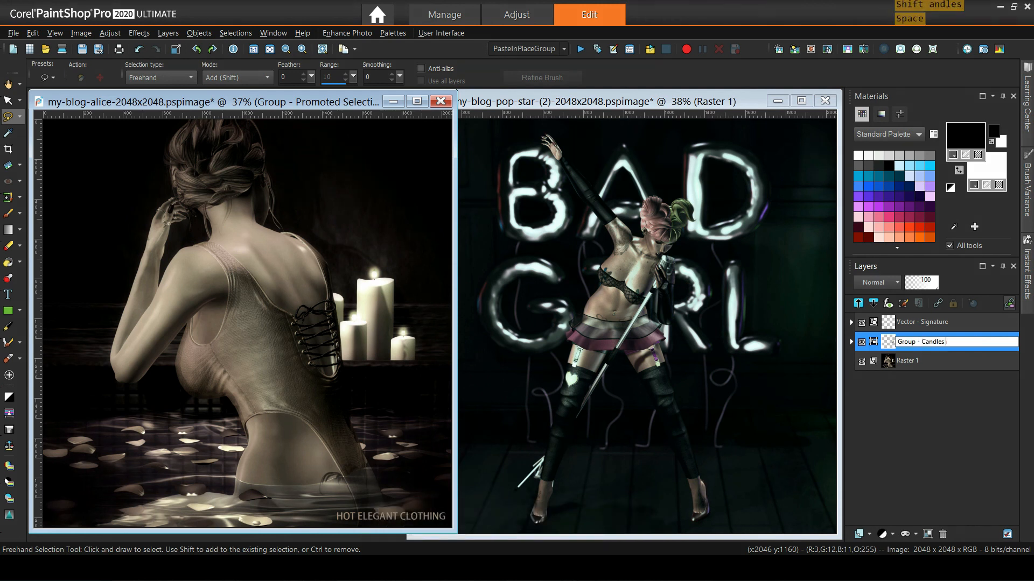
pyautogui.press('Return')
# Group the Vector - Signature layer with the candles mask group as "Group - Sig & Masked Candles" and collapse it.
pyautogui.keyDown('ctrl'); pyautogui.click(935, 323); pyautogui.keyUp('ctrl')
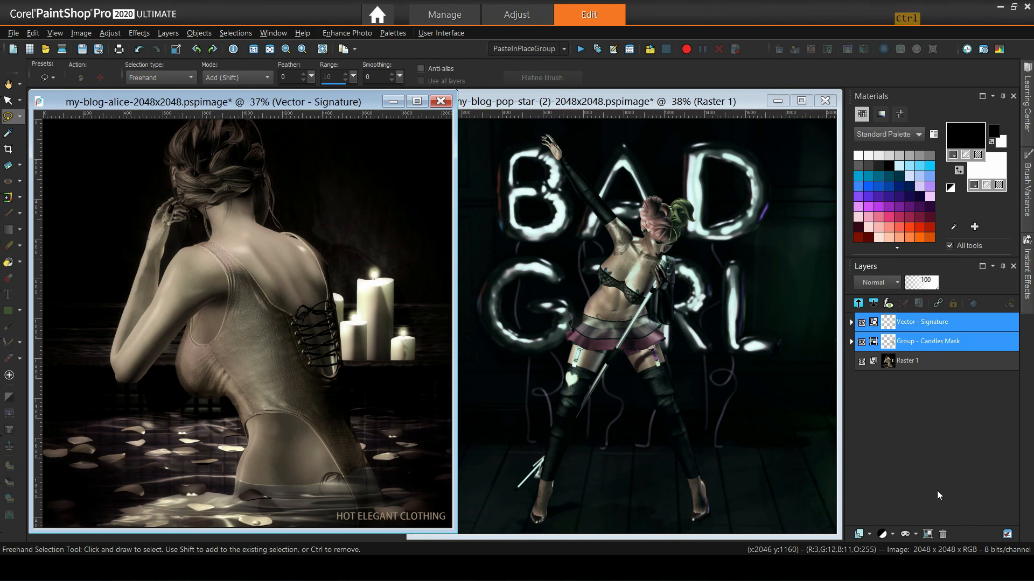
pyautogui.click(927, 534)
pyautogui.write('Group - Sig & Masked Candles')
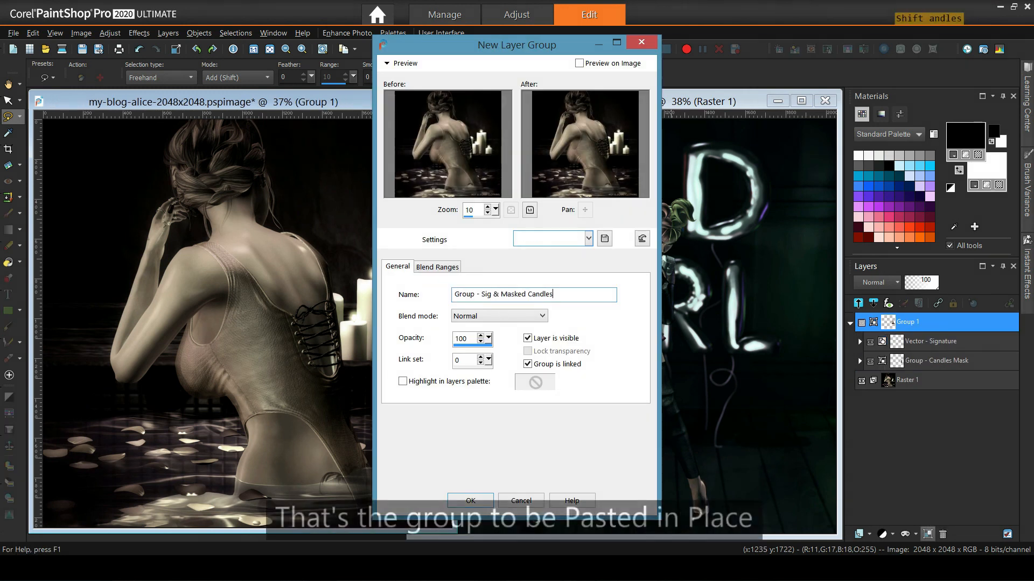
pyautogui.press('Return')
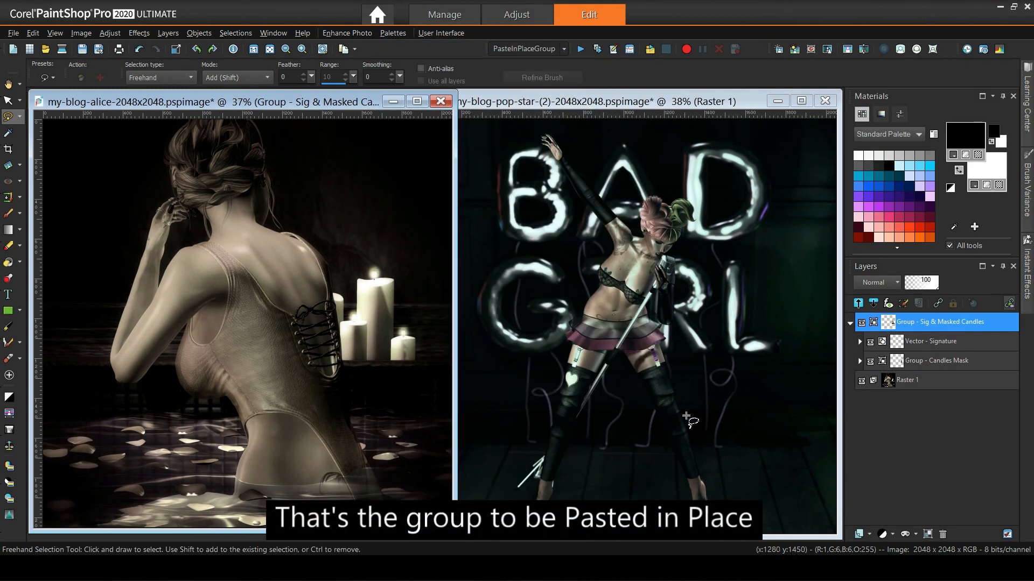
pyautogui.click(851, 324)
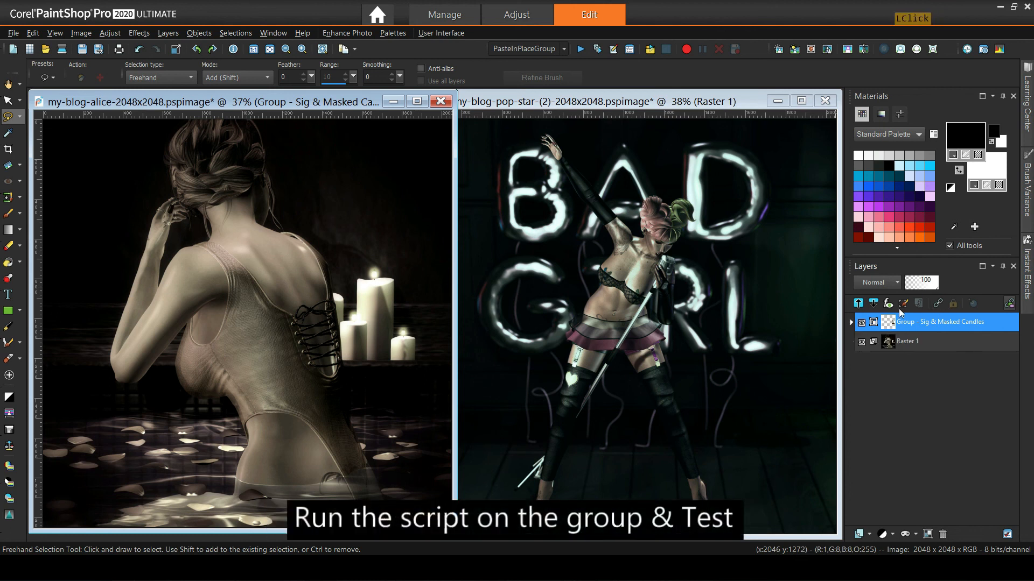
# Run the PasteInPlaceGroup script on "Group - Sig & Masked Candles" and copy the temporary paste-in-place group into the pop-star image.
pyautogui.click(581, 49)
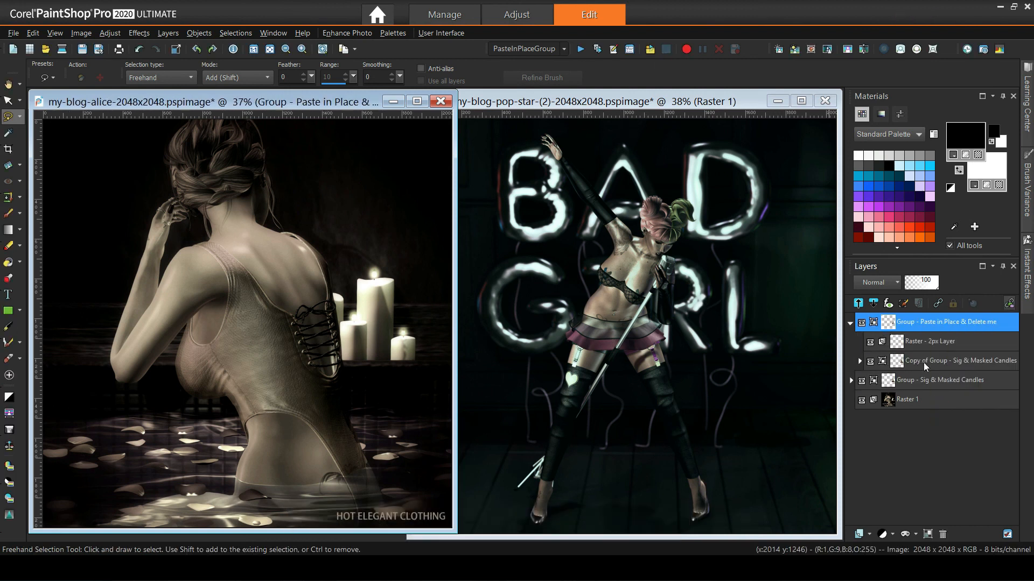
pyautogui.click(860, 360)
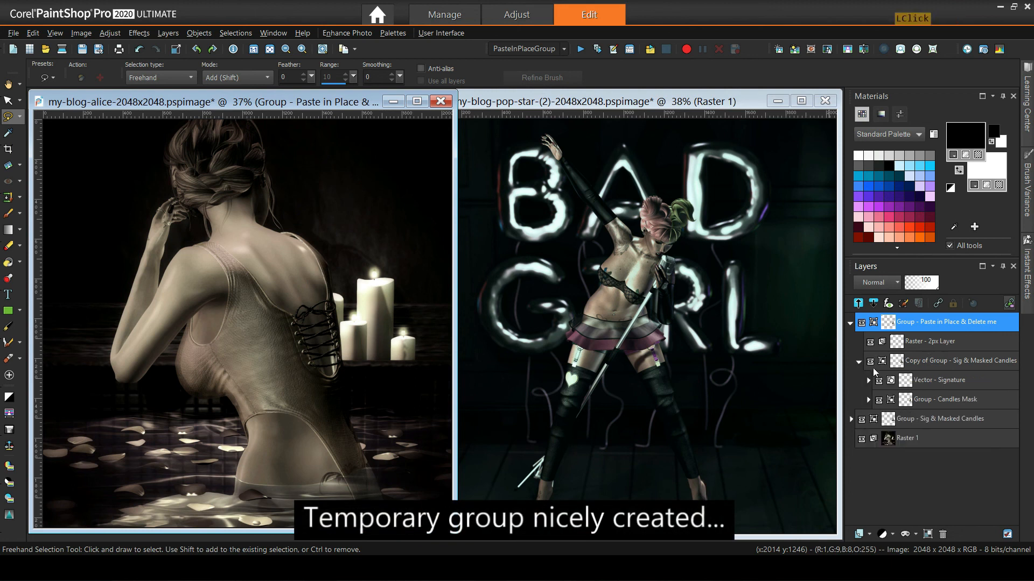
pyautogui.click(859, 361)
pyautogui.moveTo(923, 326)
pyautogui.mouseDown()
pyautogui.moveTo(294, 271)
pyautogui.moveTo(681, 315)
pyautogui.moveTo(670, 293)
pyautogui.mouseUp()
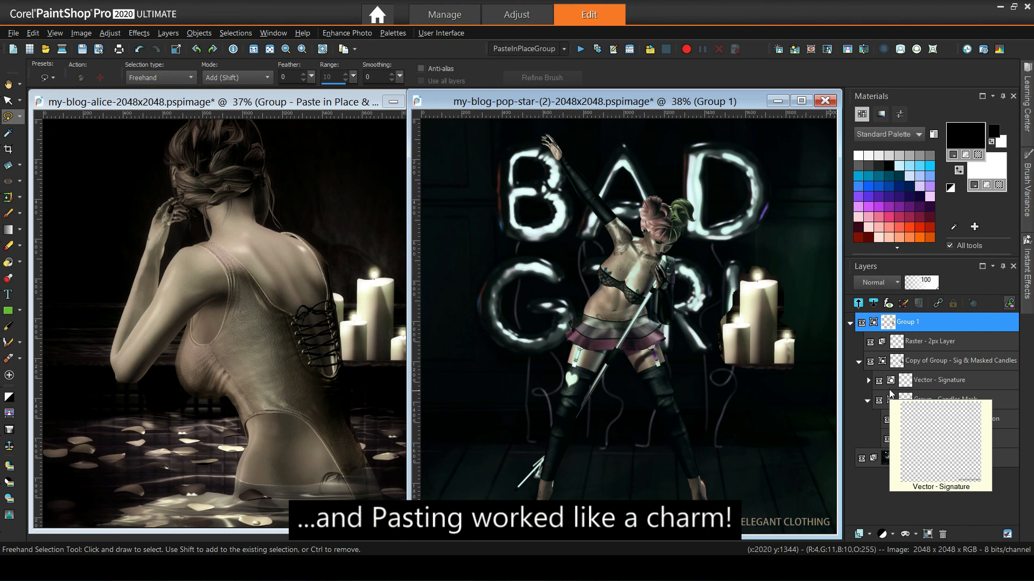
# Ungroup the pasted Group 1 in the pop-star image and delete its Raster - 2px Layer.
pyautogui.rightClick(911, 325)
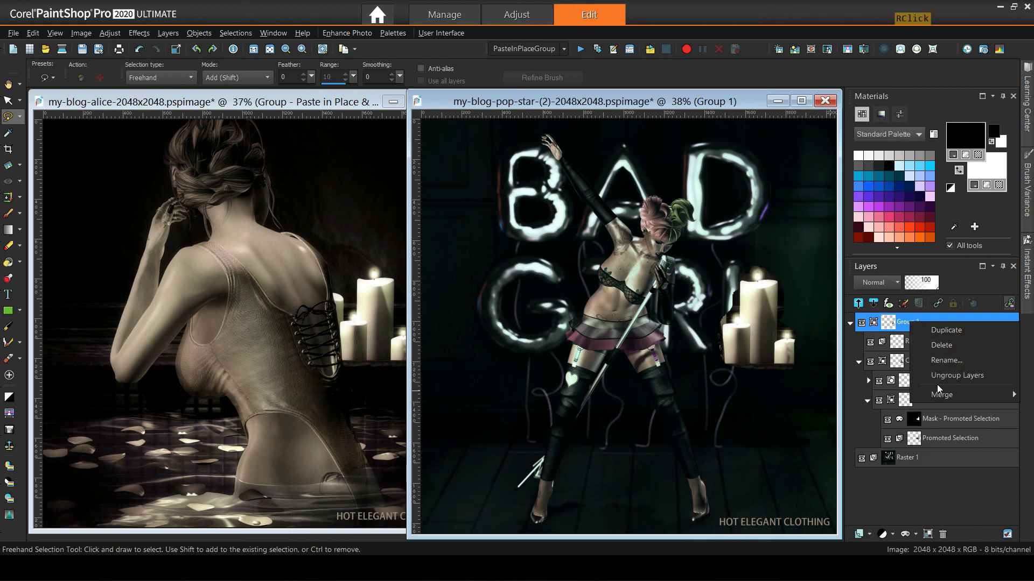
pyautogui.click(936, 381)
pyautogui.click(906, 323)
pyautogui.rightClick(907, 324)
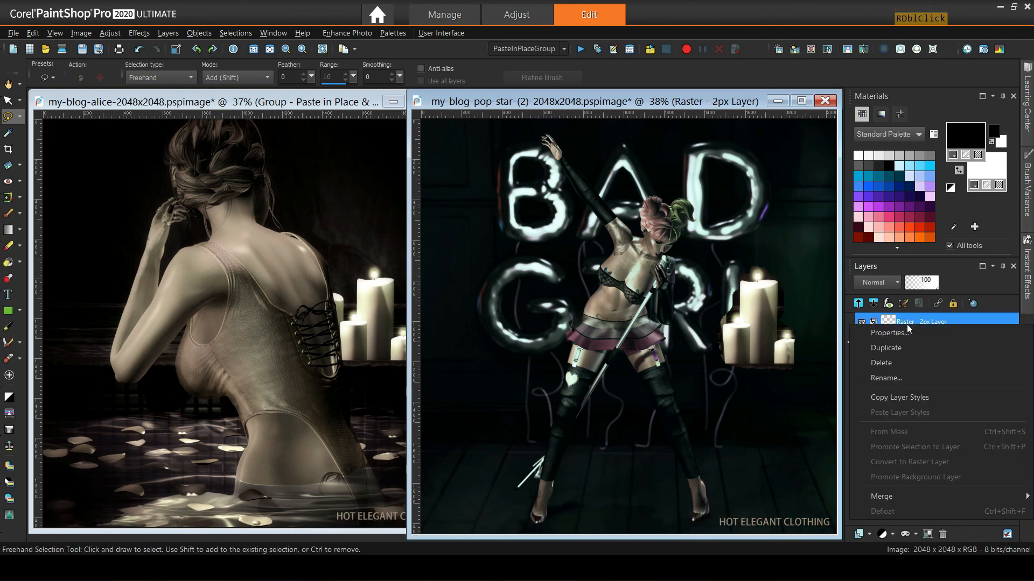
pyautogui.click(891, 360)
pyautogui.click(500, 312)
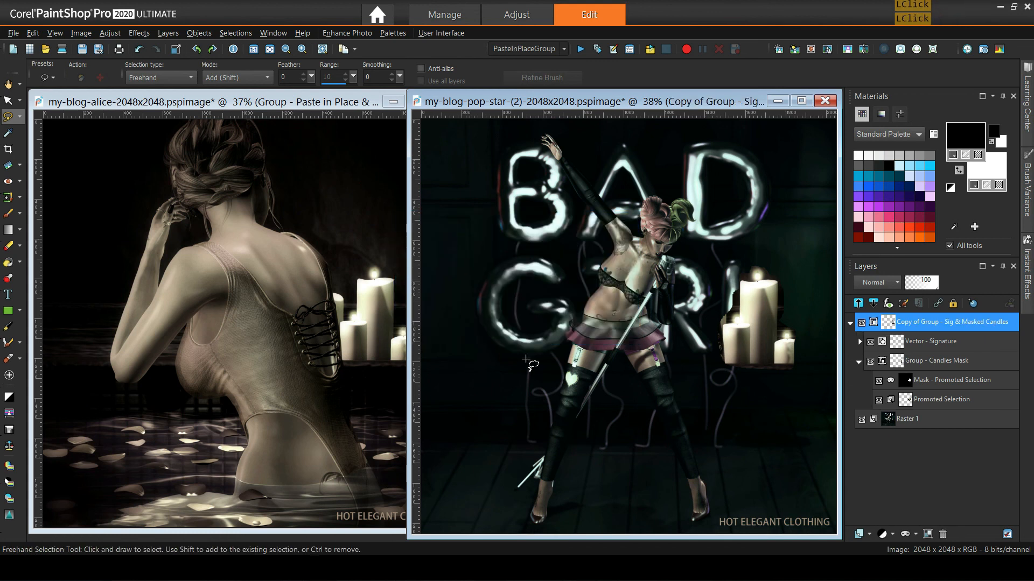